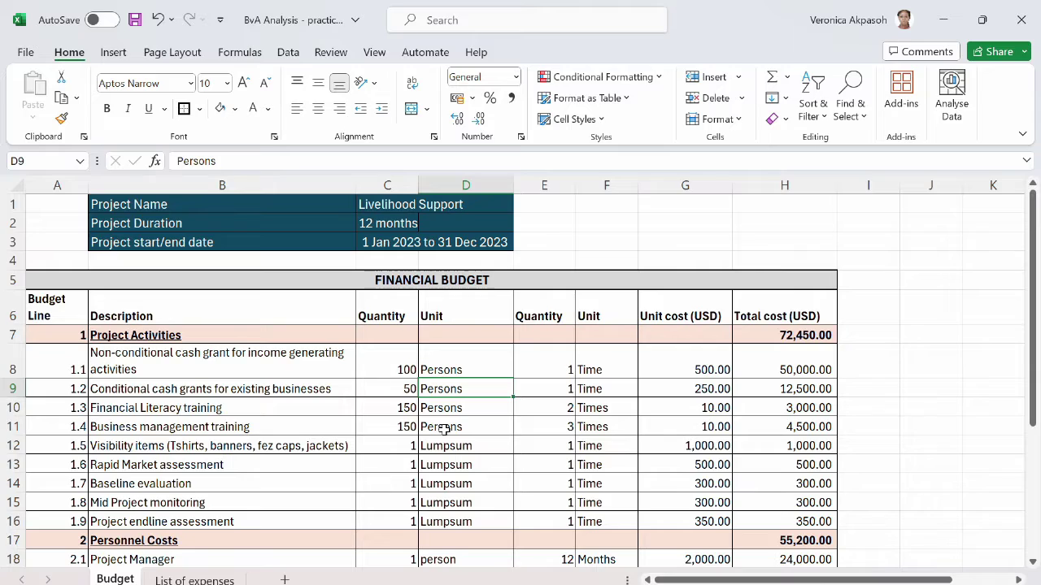
- Look over the Budget sheet and the List of expenses sheet
{"action": "left_click", "coordinate": [593, 409]}
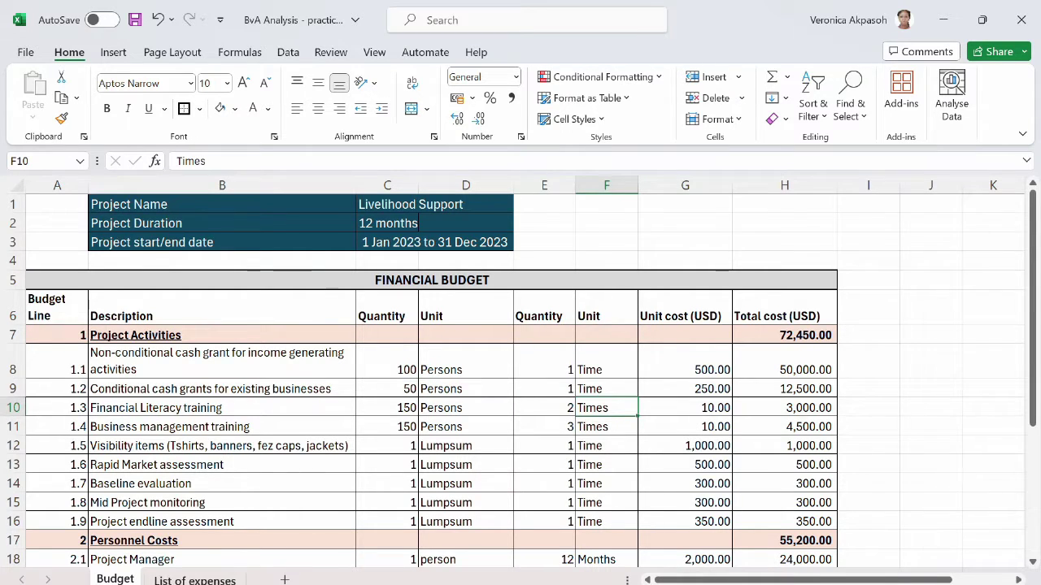
{"action": "left_click", "coordinate": [194, 581]}
{"action": "left_click", "coordinate": [133, 581]}
{"action": "left_click", "coordinate": [460, 403]}
{"action": "scroll", "coordinate": [446, 439], "scroll_direction": "down", "scroll_amount": 5}
{"action": "scroll", "coordinate": [446, 439], "scroll_direction": "up", "scroll_amount": 5}
- Make the project name, duration and start/end date block in B1:D3 of the Budget sheet bold
{"action": "left_click", "coordinate": [342, 205]}
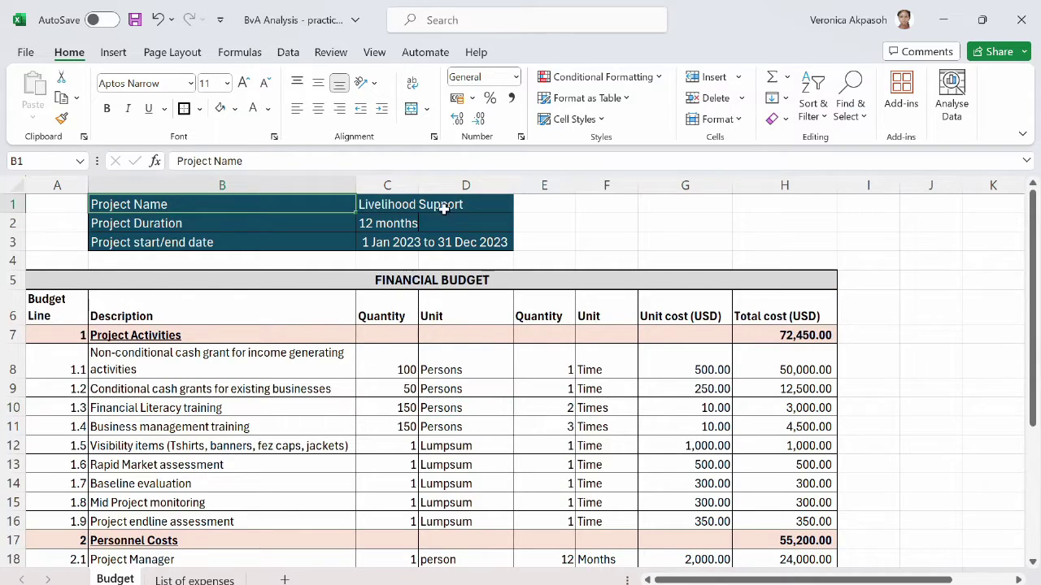
{"action": "left_click", "coordinate": [386, 207]}
{"action": "left_click_drag", "start_coordinate": [290, 207], "coordinate": [378, 237]}
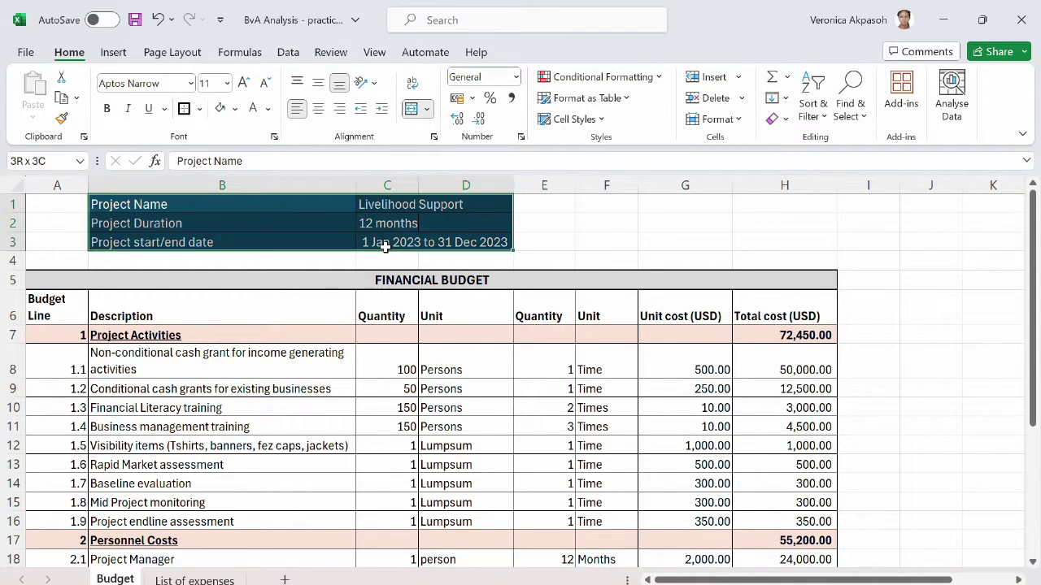
{"action": "left_click", "coordinate": [107, 109]}
{"action": "left_click", "coordinate": [382, 226]}
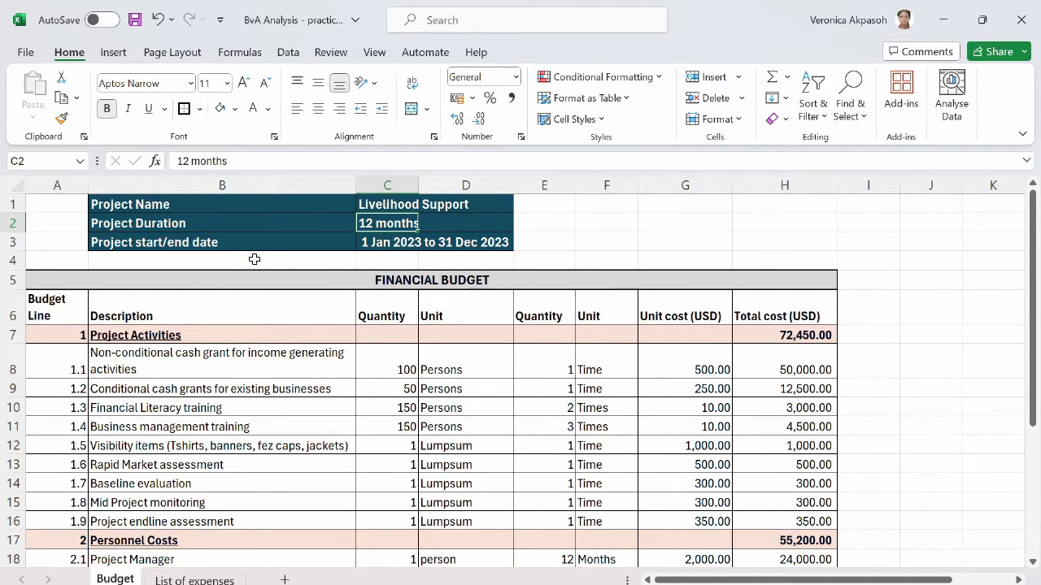
- Review the project dates and the budget lines under Project Activities, Personnel Costs and Administrative Costs
{"action": "left_click", "coordinate": [237, 242]}
{"action": "left_click", "coordinate": [393, 241]}
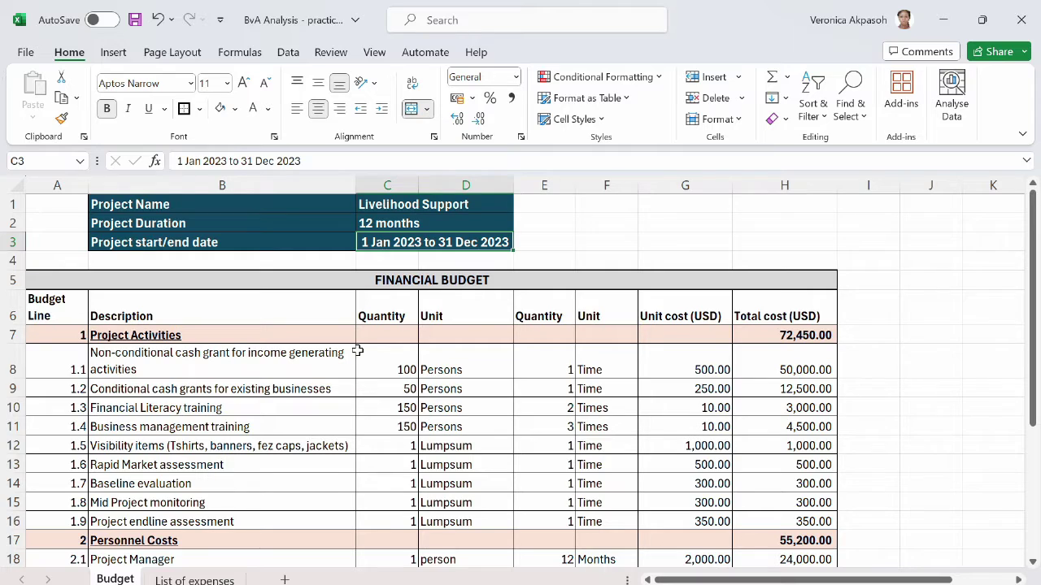
{"action": "left_click_drag", "start_coordinate": [353, 356], "coordinate": [262, 519]}
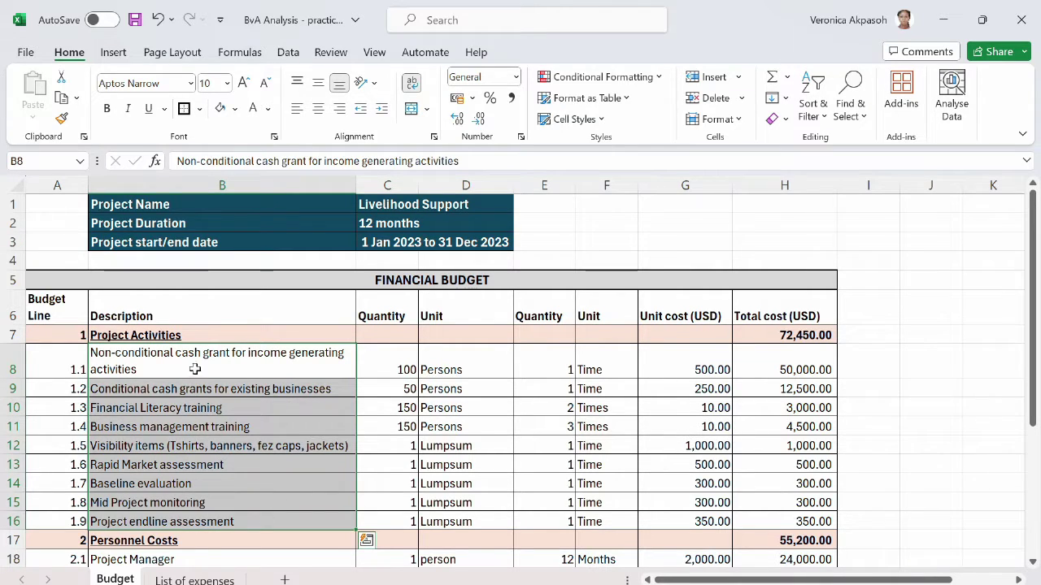
{"action": "left_click", "coordinate": [200, 338]}
{"action": "scroll", "coordinate": [211, 402], "scroll_direction": "down", "scroll_amount": 3}
{"action": "left_click", "coordinate": [207, 374]}
{"action": "scroll", "coordinate": [208, 452], "scroll_direction": "down", "scroll_amount": 2}
{"action": "left_click", "coordinate": [200, 335]}
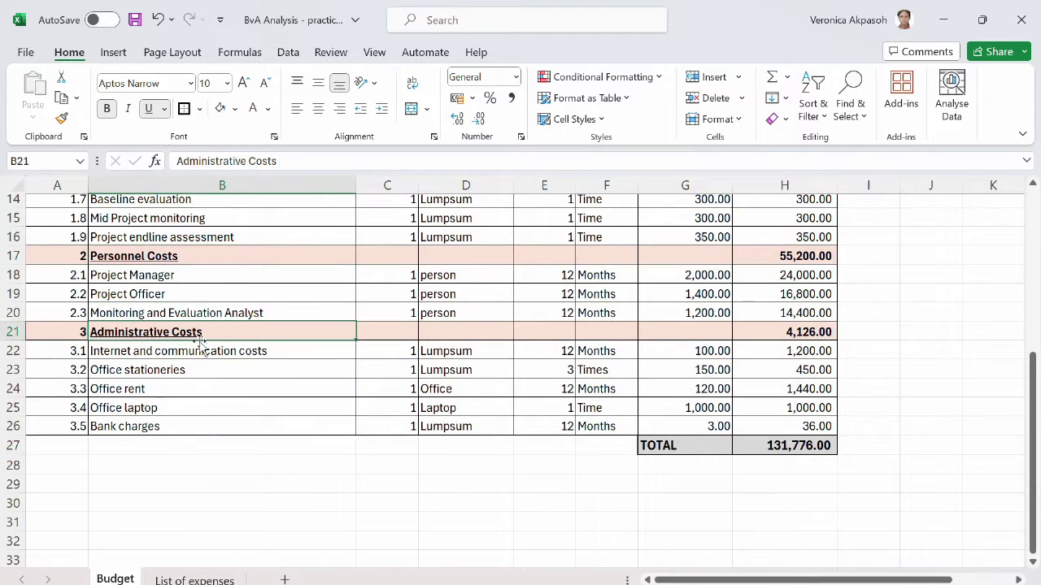
{"action": "left_click_drag", "start_coordinate": [207, 346], "coordinate": [209, 420]}
{"action": "scroll", "coordinate": [325, 415], "scroll_direction": "up", "scroll_amount": 5}
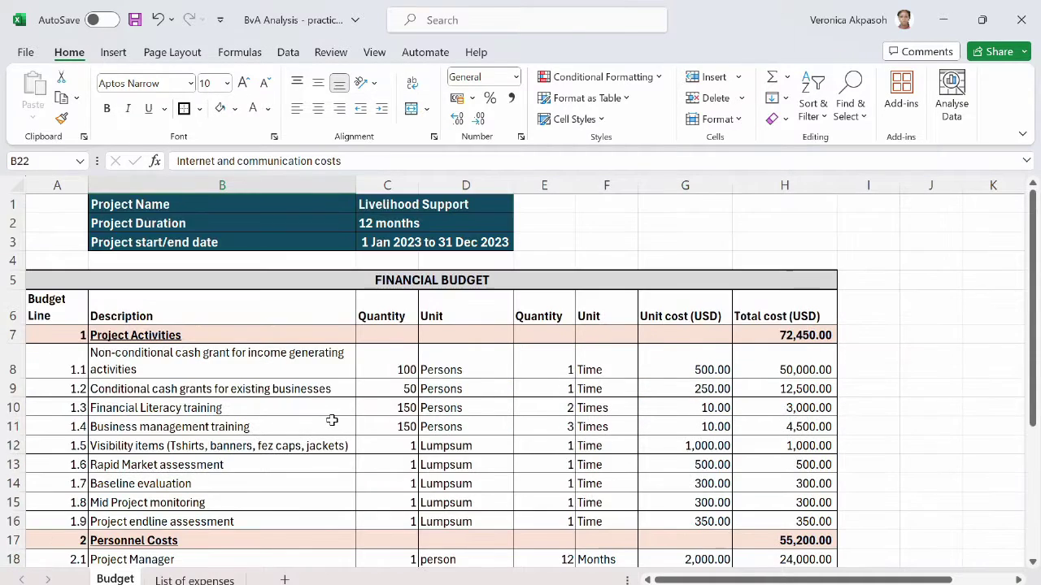
- Widen the Account class code column on the List of expenses sheet
{"action": "left_click", "coordinate": [195, 579]}
{"action": "scroll", "coordinate": [367, 382], "scroll_direction": "up", "scroll_amount": 18}
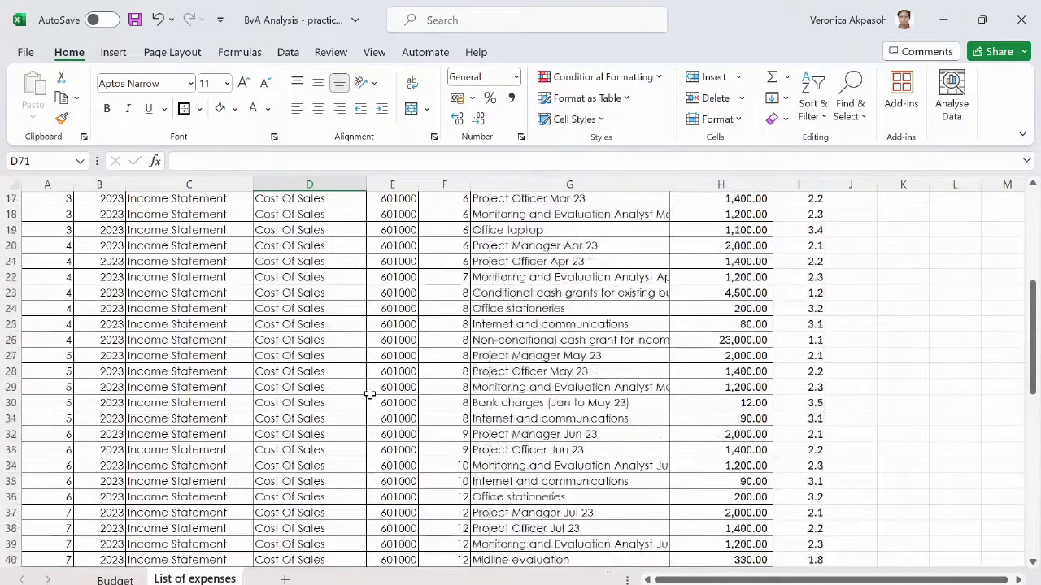
{"action": "left_click_drag", "start_coordinate": [418, 185], "coordinate": [439, 185]}
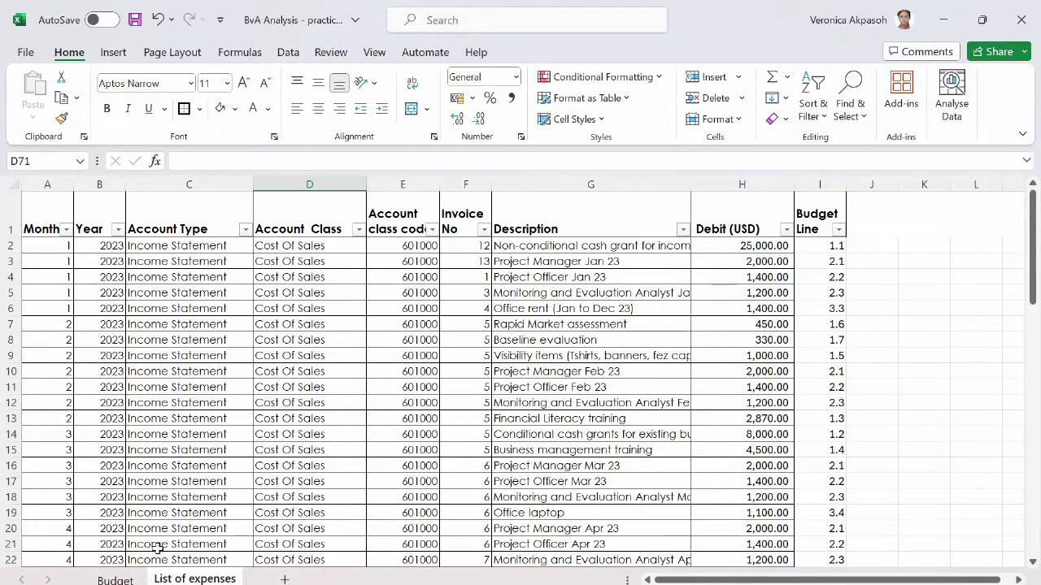
- Examine the Budget sheet's empty columns beside the table and the budget lines 1.1 to 1.3
{"action": "left_click", "coordinate": [115, 579]}
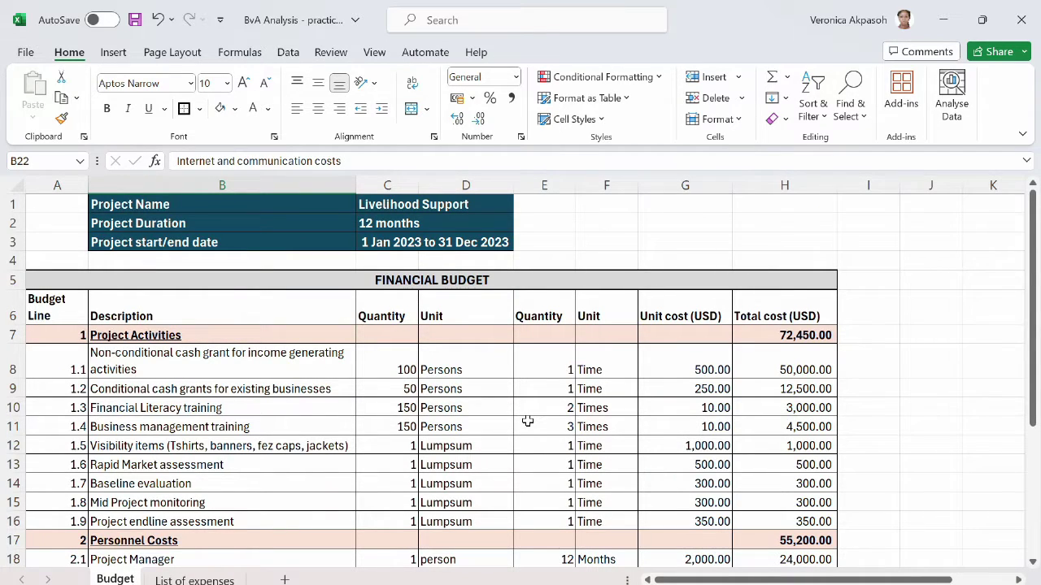
{"action": "left_click", "coordinate": [894, 361]}
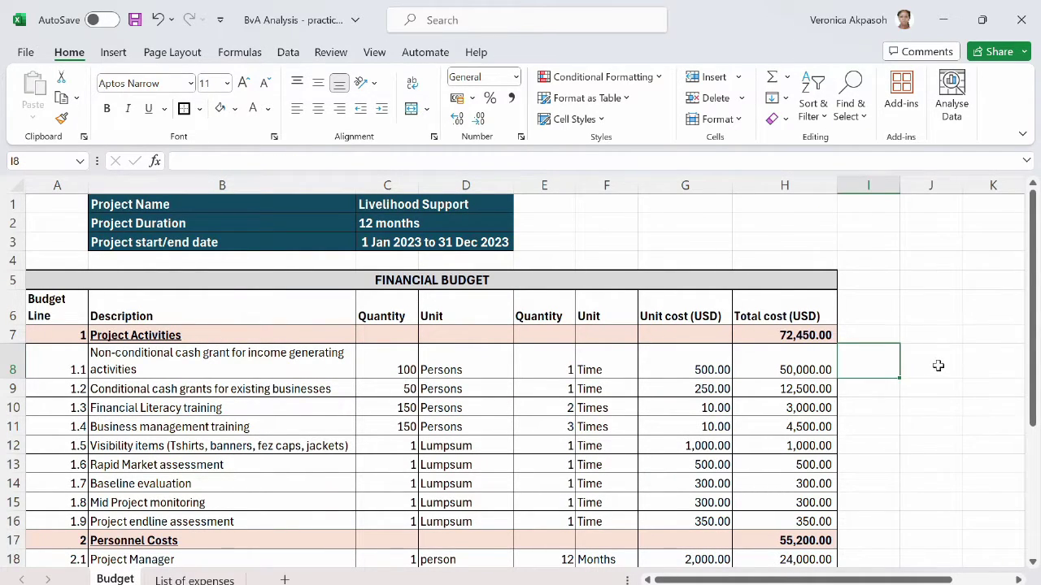
{"action": "left_click", "coordinate": [935, 366]}
{"action": "left_click_drag", "start_coordinate": [850, 580], "coordinate": [898, 580]}
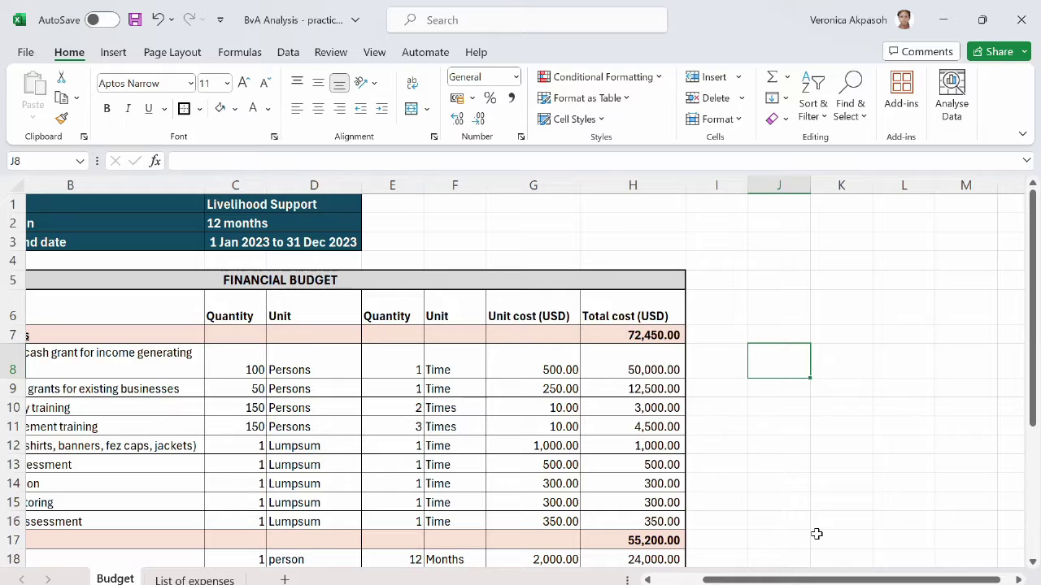
{"action": "scroll", "coordinate": [732, 512], "scroll_direction": "left", "scroll_amount": 3}
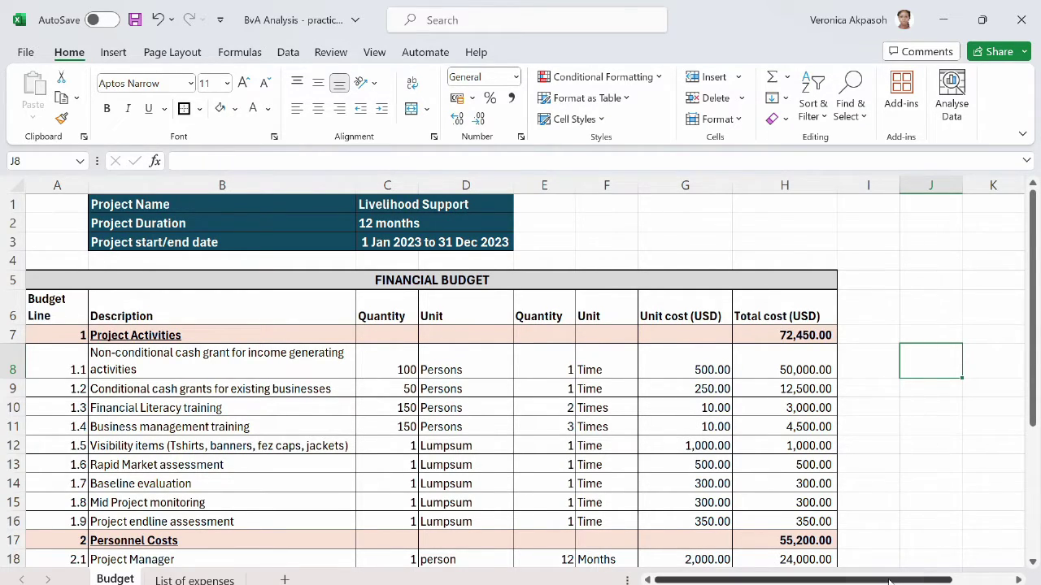
{"action": "scroll", "coordinate": [873, 372], "scroll_direction": "right", "scroll_amount": 2}
{"action": "left_click", "coordinate": [819, 322]}
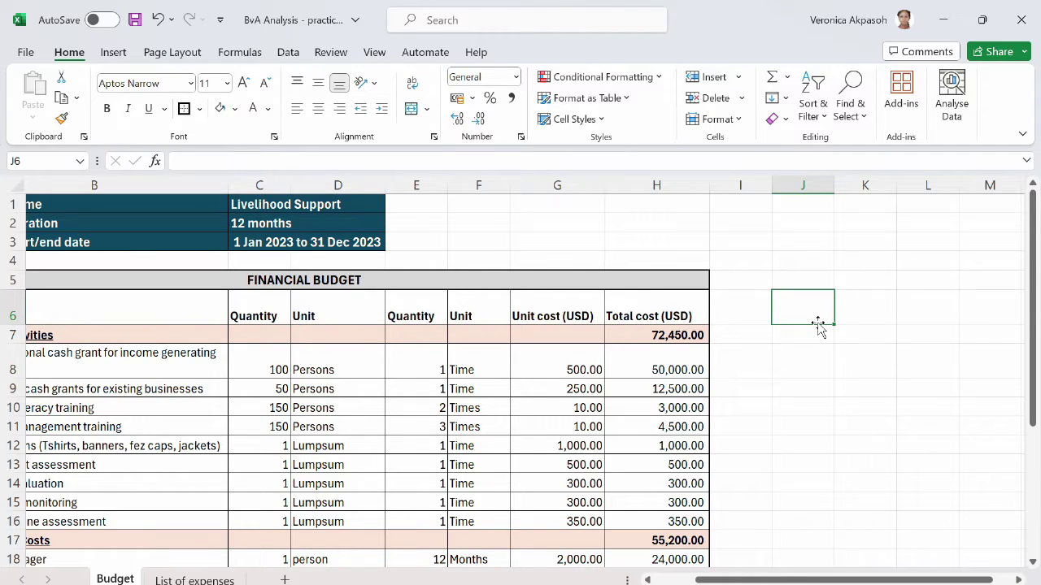
{"action": "left_click_drag", "start_coordinate": [716, 580], "coordinate": [675, 579]}
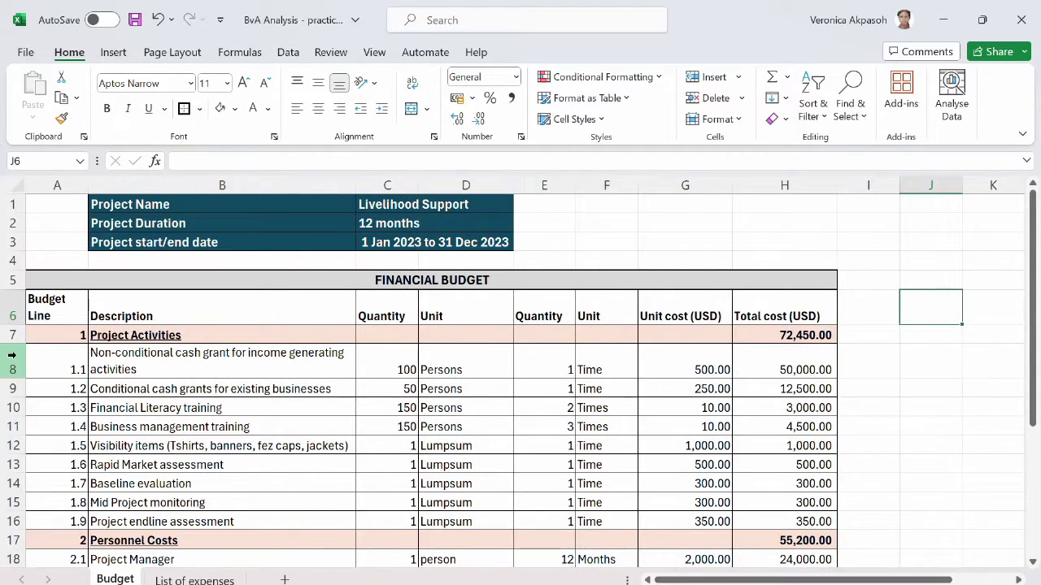
{"action": "left_click", "coordinate": [13, 362]}
{"action": "left_click", "coordinate": [13, 388]}
{"action": "left_click", "coordinate": [13, 407]}
{"action": "mouse_move", "coordinate": [840, 580]}
{"action": "left_mouse_down"}
{"action": "mouse_move", "coordinate": [881, 580]}
{"action": "mouse_move", "coordinate": [852, 579]}
{"action": "left_mouse_up"}
{"action": "left_click", "coordinate": [211, 358]}
{"action": "left_click", "coordinate": [208, 393]}
{"action": "left_click", "coordinate": [209, 406]}
- Enter the heading ACTUAL in J6 of the Budget sheet, beside the budget table
{"action": "left_click_drag", "start_coordinate": [752, 580], "coordinate": [801, 580]}
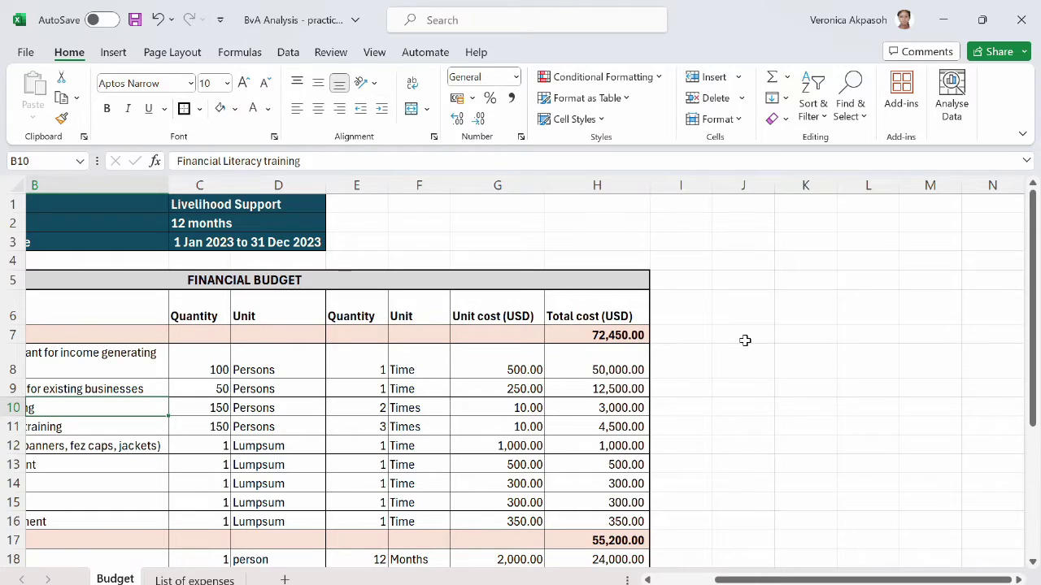
{"action": "left_click", "coordinate": [755, 361]}
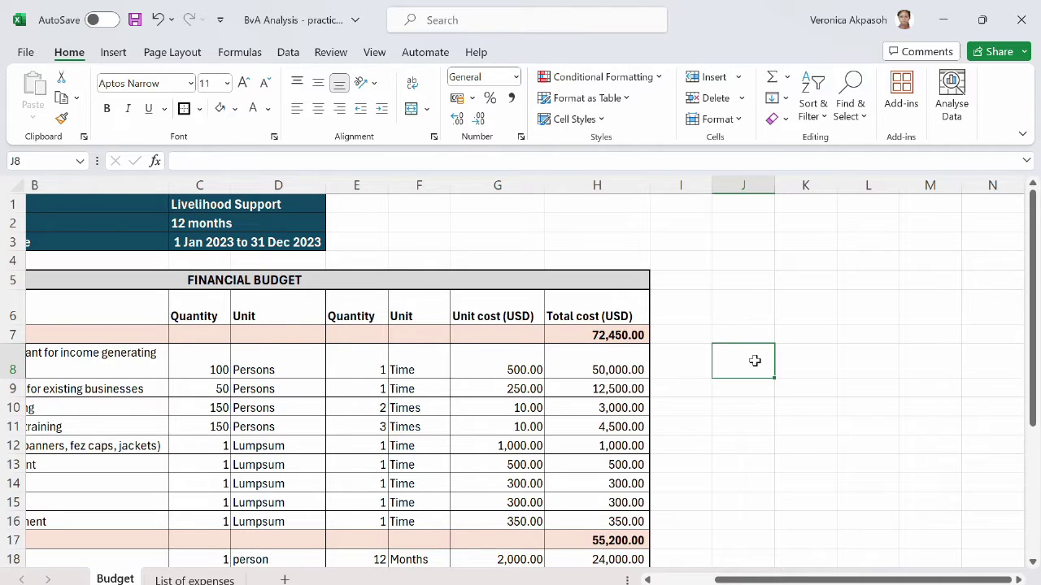
{"action": "left_click", "coordinate": [737, 314]}
{"action": "type", "text": "ACUTA"}
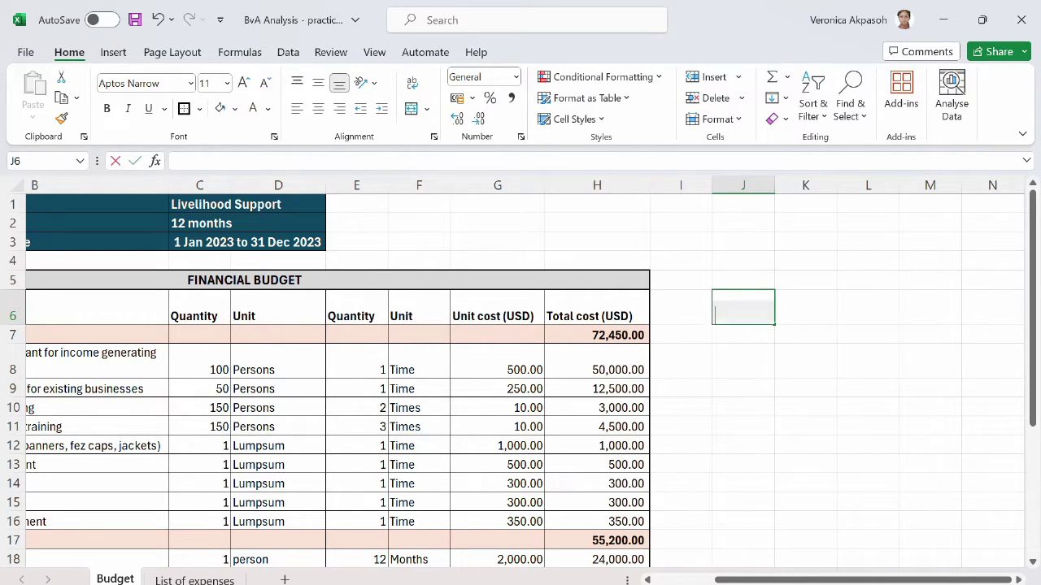
{"action": "key", "text": "BackSpace"}
{"action": "key", "text": "BackSpace"}
{"action": "key", "text": "BackSpace"}
{"action": "type", "text": "TUAL"}
- Begin a SUMIF formula in J8 with column I (Budget Line) of the List of expenses sheet as its range
{"action": "left_click", "coordinate": [736, 359]}
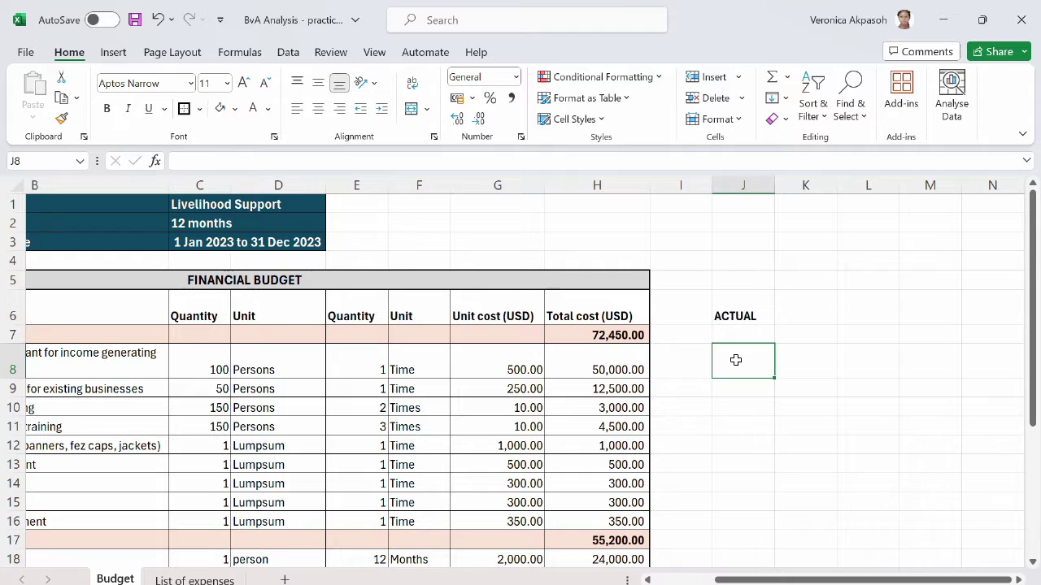
{"action": "type", "text": "="}
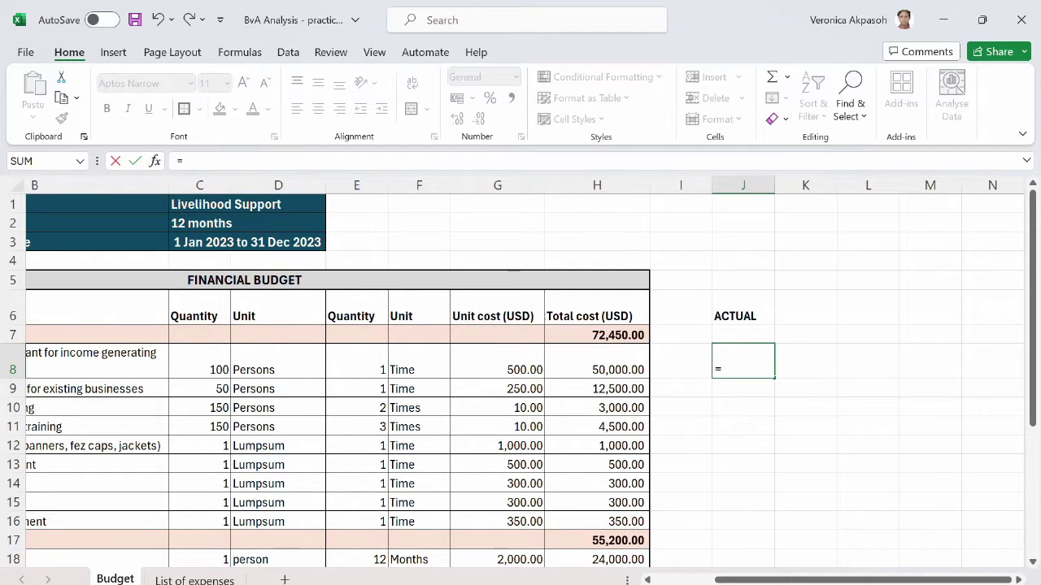
{"action": "type", "text": "SUMIF("}
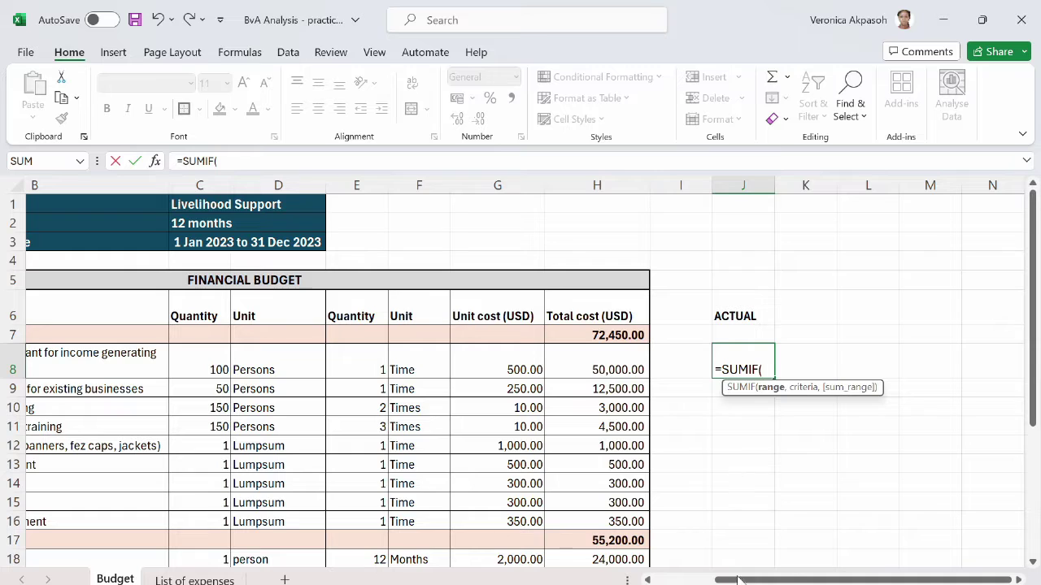
{"action": "left_click_drag", "start_coordinate": [773, 581], "coordinate": [714, 581]}
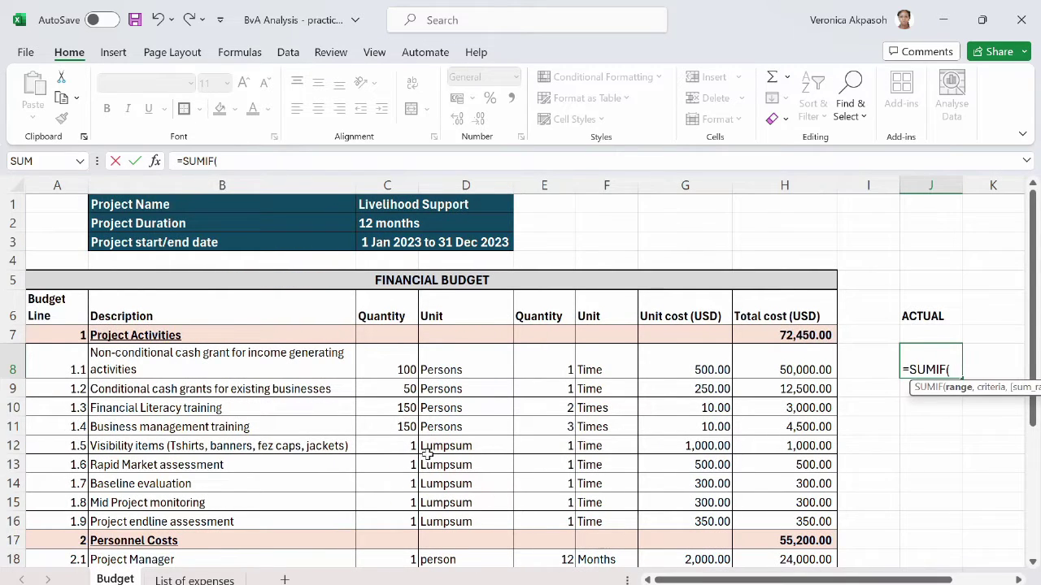
{"action": "left_click", "coordinate": [194, 580]}
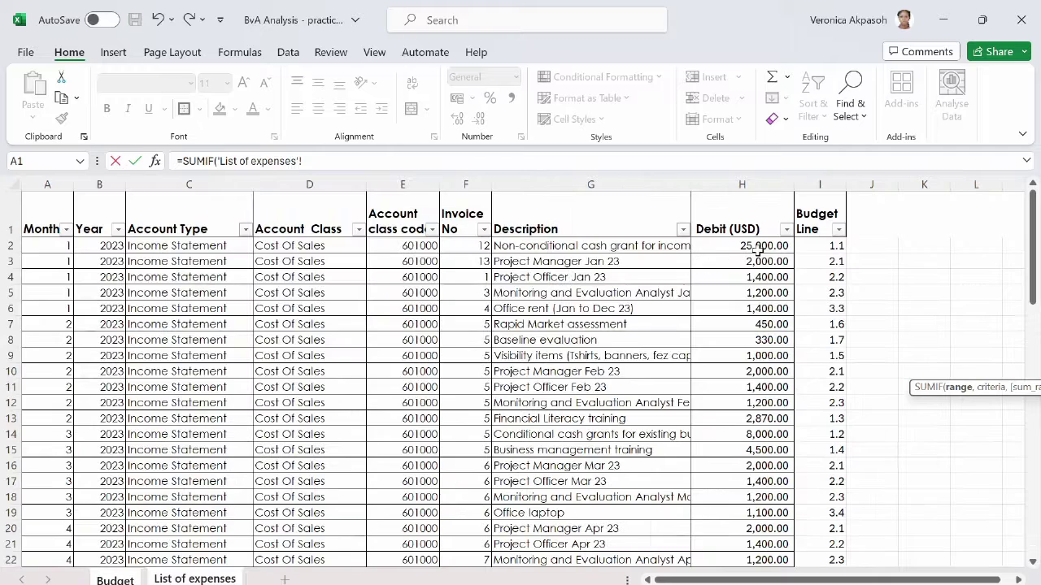
{"action": "left_click", "coordinate": [840, 178]}
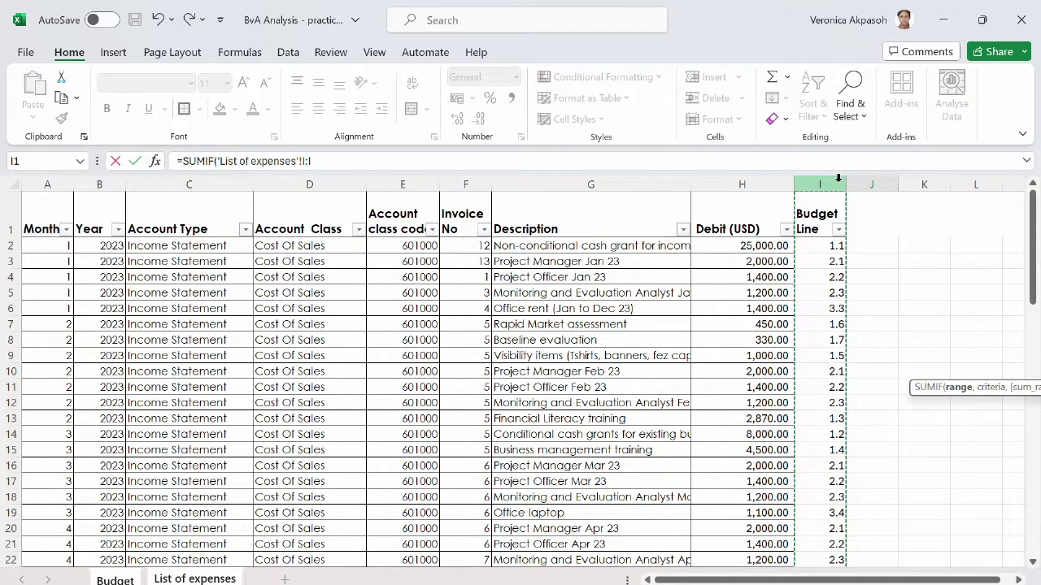
{"action": "type", "text": ","}
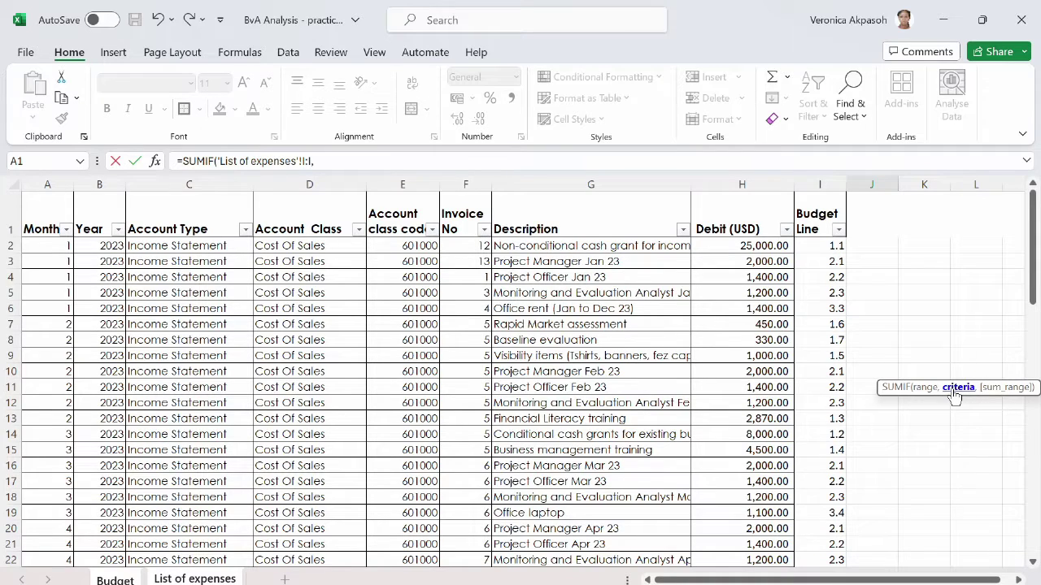
- Complete the SUMIF with Budget cell A8 as the criteria and column H (Debit) of List of expenses as the sum range
{"action": "left_click", "coordinate": [115, 579]}
{"action": "left_click", "coordinate": [55, 368]}
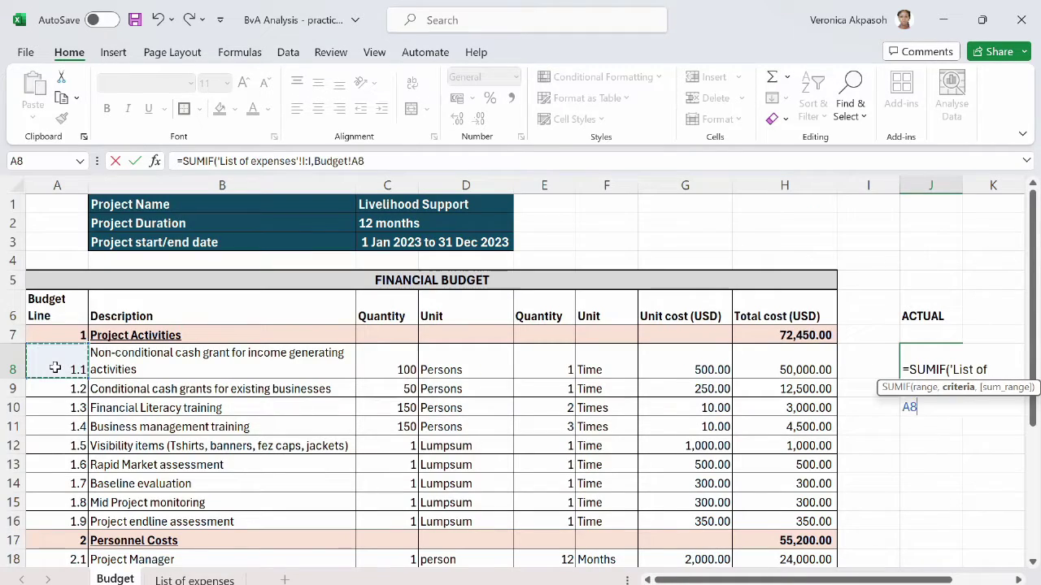
{"action": "type", "text": ","}
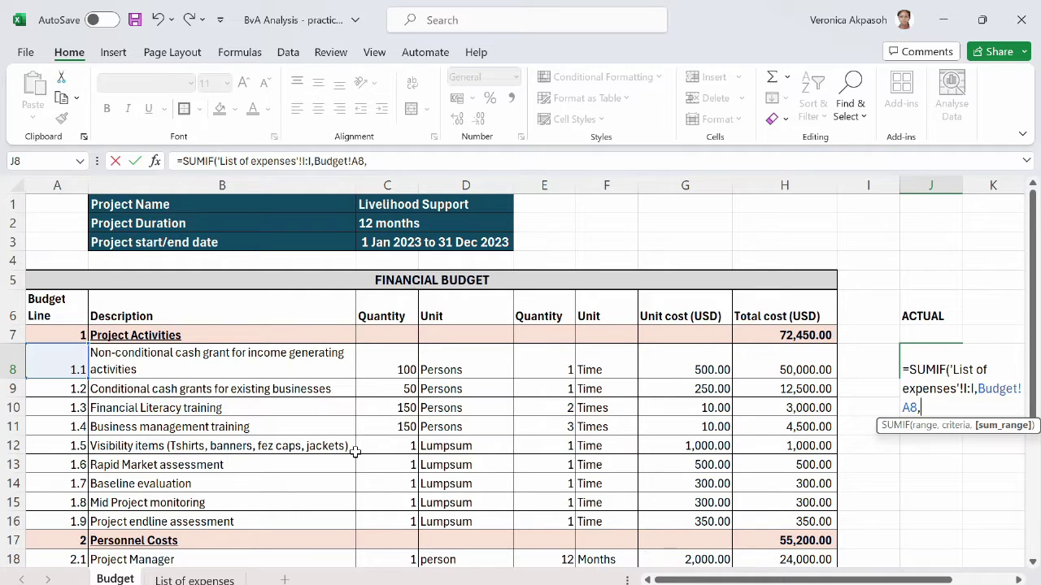
{"action": "left_click", "coordinate": [213, 580]}
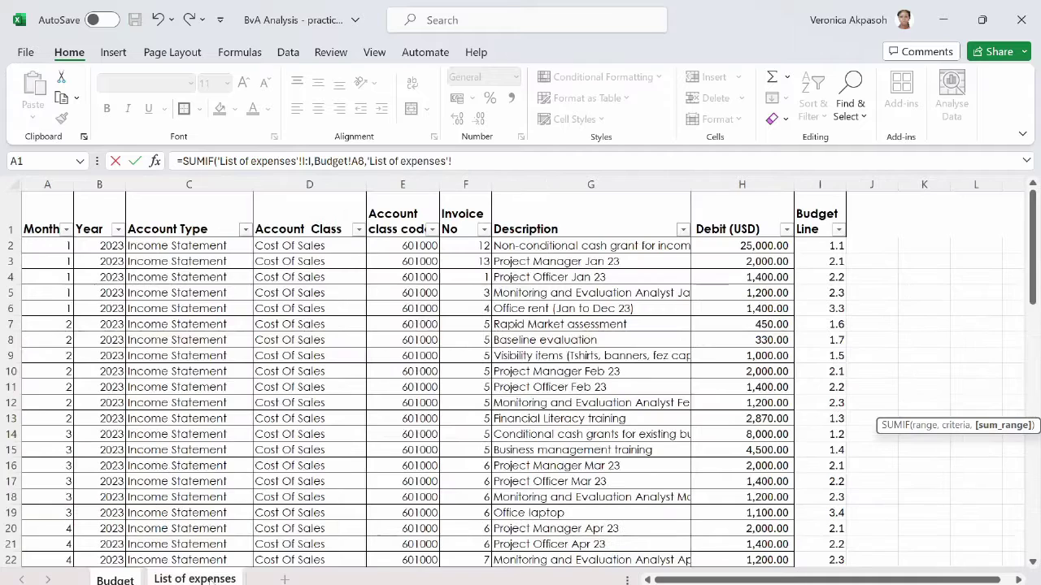
{"action": "left_click", "coordinate": [742, 185]}
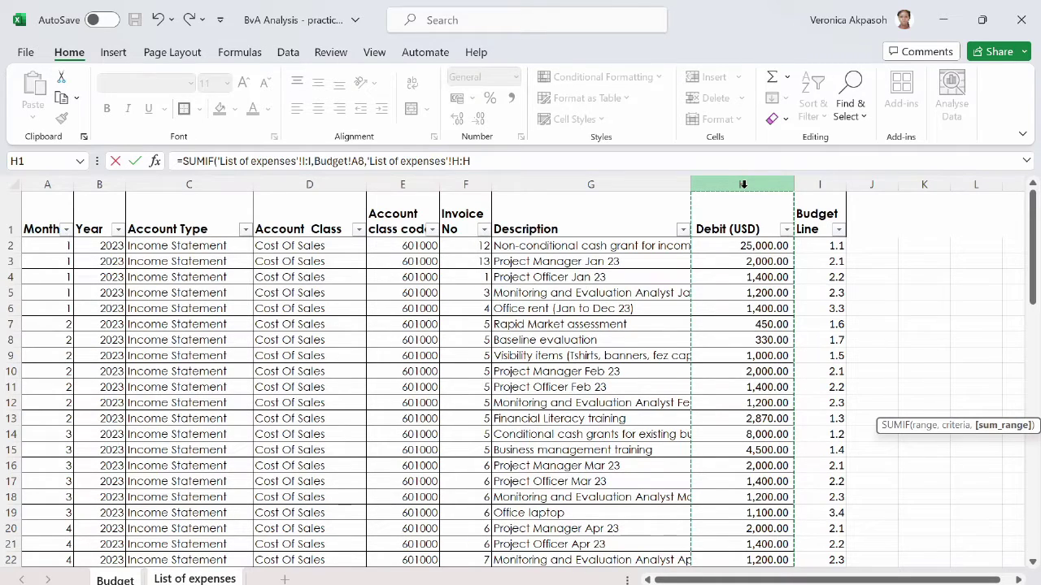
{"action": "type", "text": ")"}
{"action": "key", "text": "Return"}
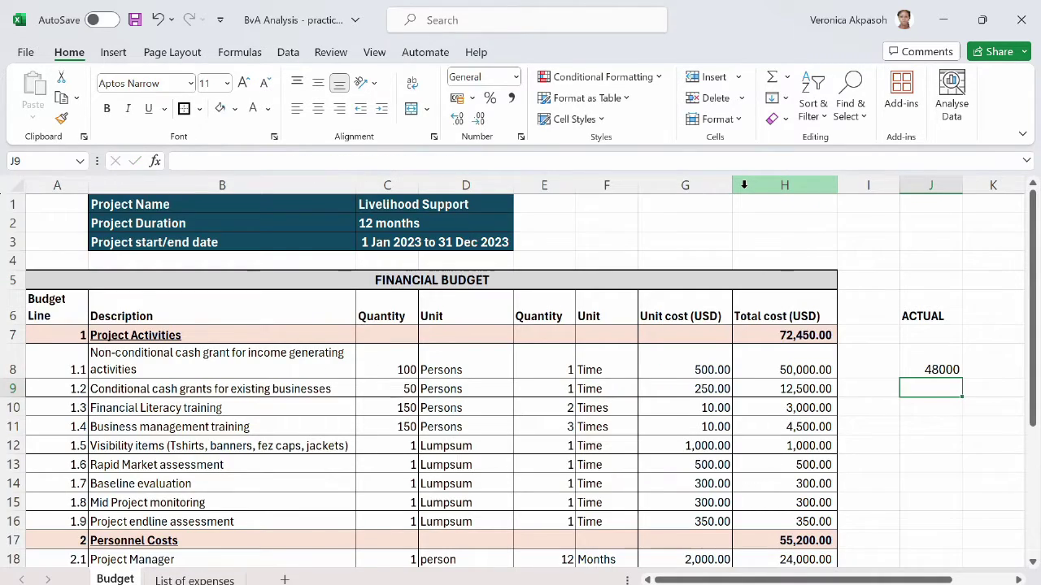
- Format the ACTUAL amount in J8 with the comma style and check it against budget line 1.1
{"action": "left_click", "coordinate": [951, 368]}
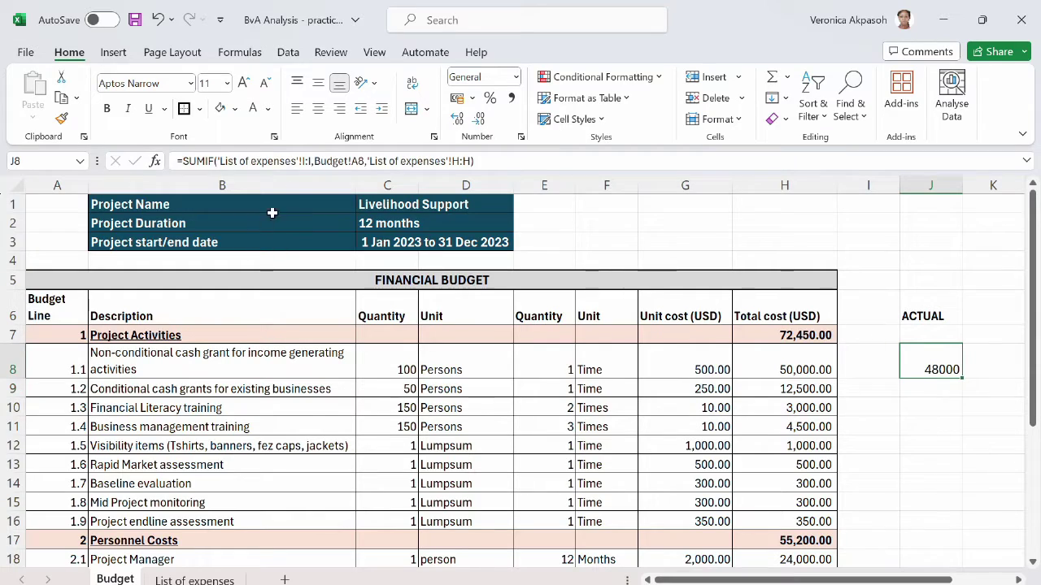
{"action": "left_click", "coordinate": [511, 98]}
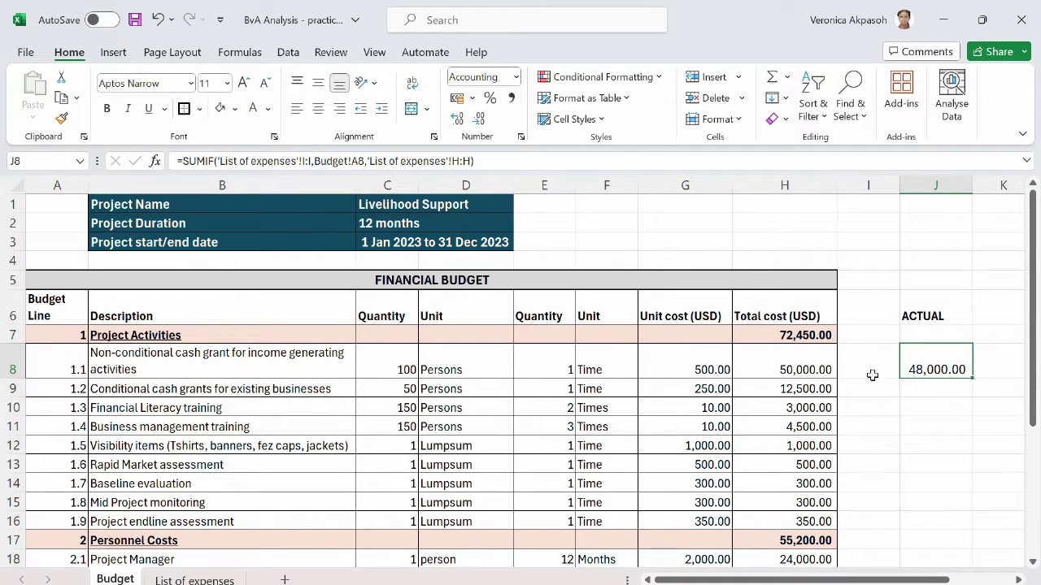
{"action": "left_click", "coordinate": [38, 360]}
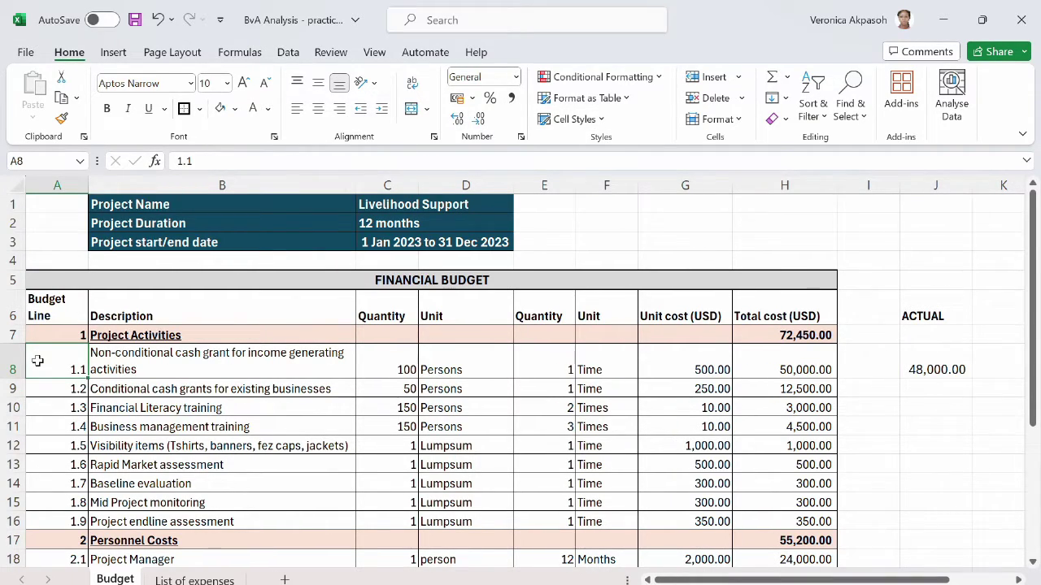
{"action": "left_click", "coordinate": [142, 369]}
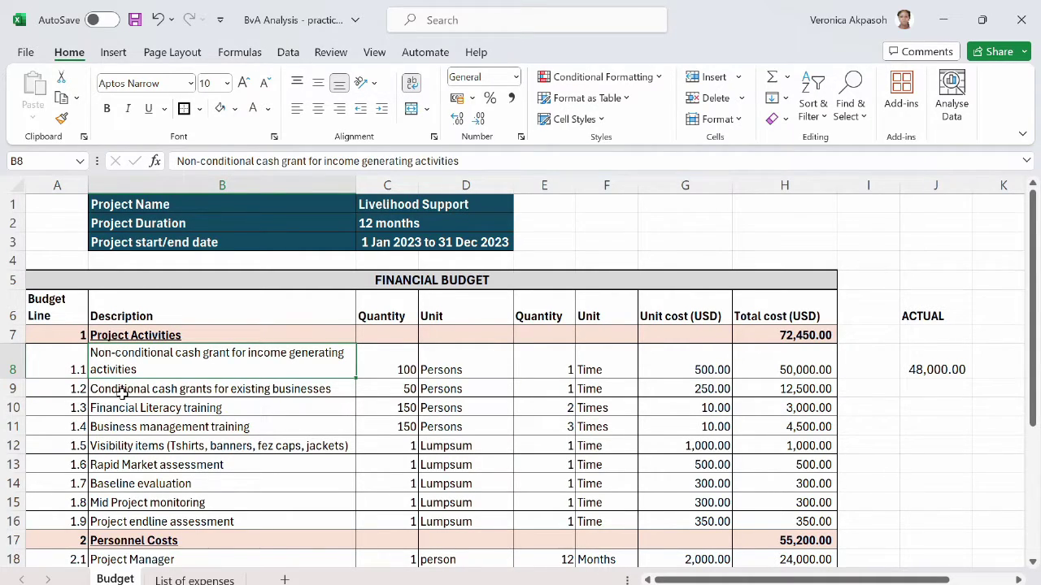
- Copy the SUMIF formula from J8 down the ACTUAL column to the last budget line in row 26
{"action": "left_click", "coordinate": [744, 370]}
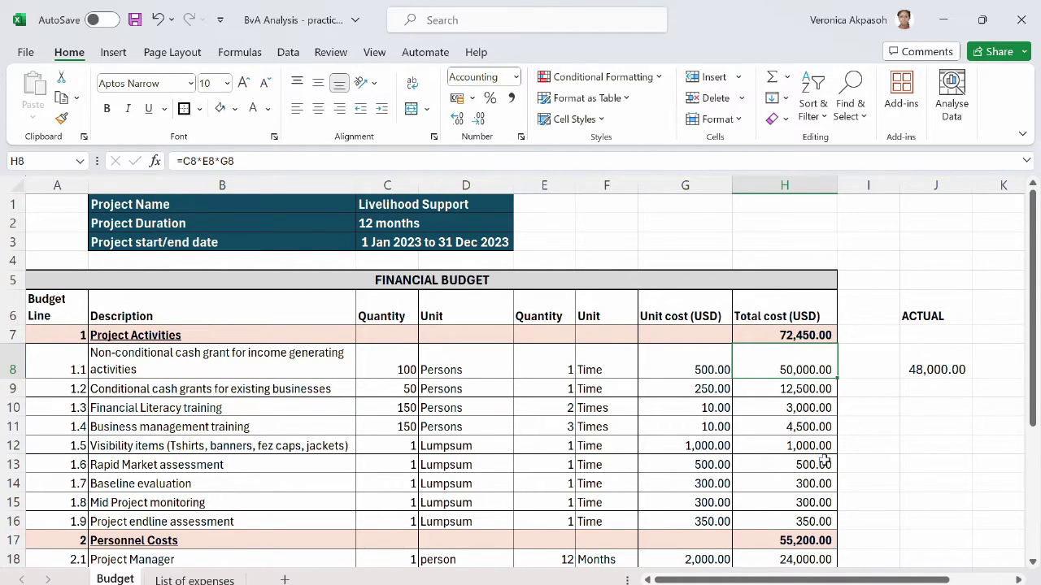
{"action": "left_click", "coordinate": [940, 369]}
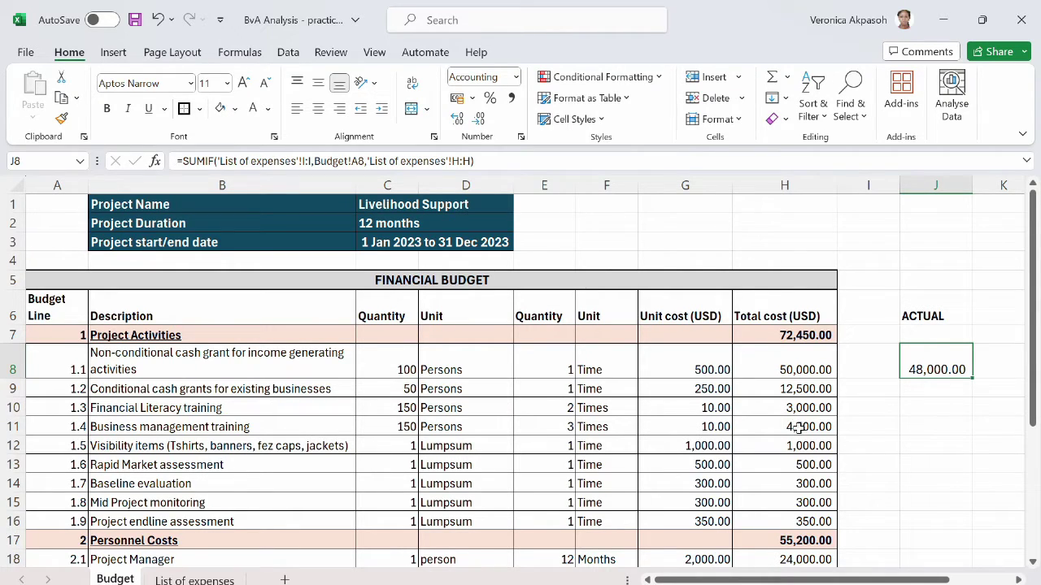
{"action": "left_click_drag", "start_coordinate": [929, 576], "coordinate": [934, 569]}
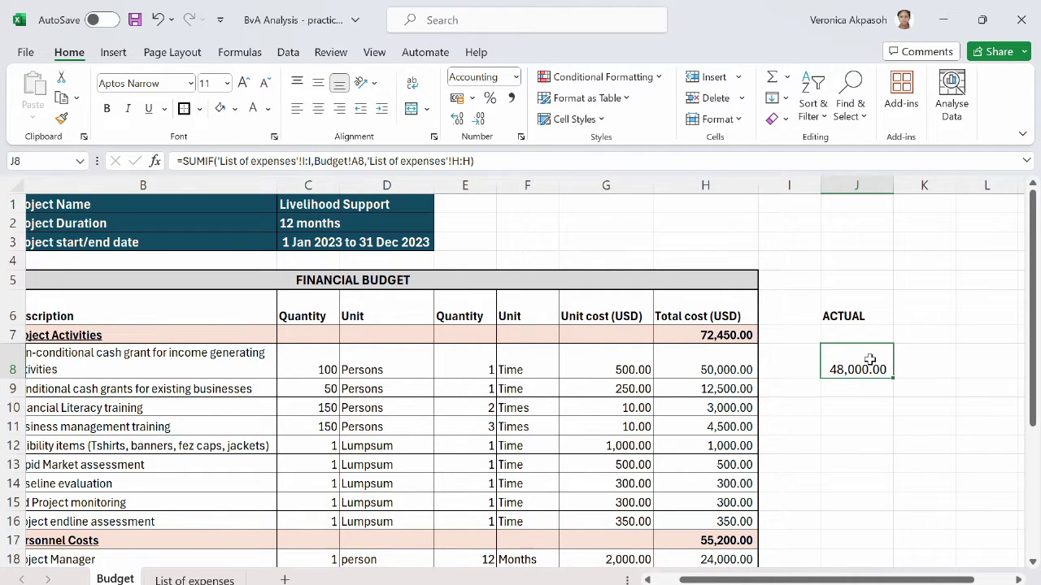
{"action": "left_click_drag", "start_coordinate": [895, 380], "coordinate": [862, 527]}
{"action": "scroll", "coordinate": [832, 467], "scroll_direction": "up", "scroll_amount": 3}
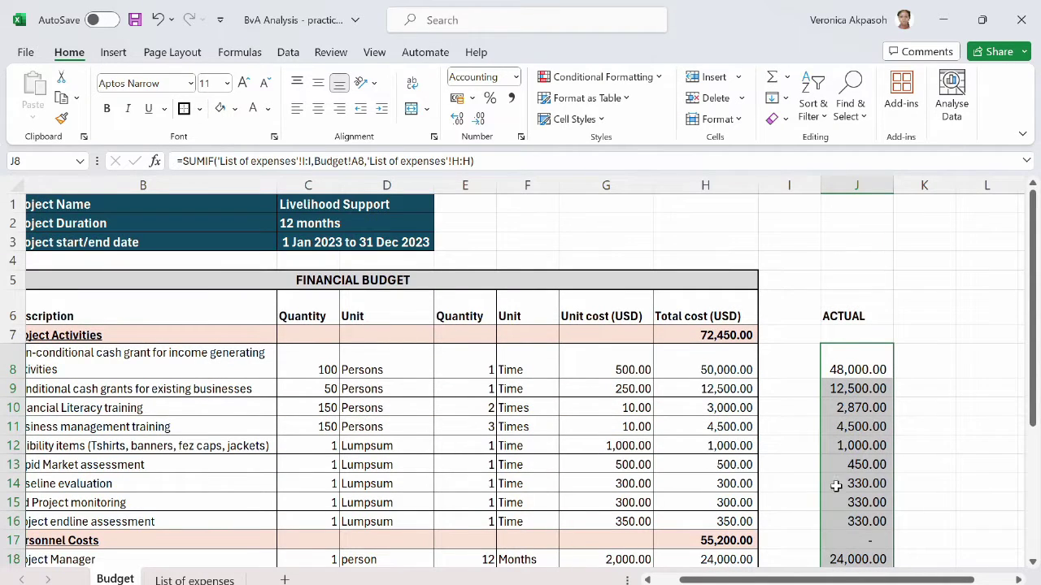
{"action": "left_click_drag", "start_coordinate": [815, 581], "coordinate": [827, 581]}
{"action": "scroll", "coordinate": [767, 390], "scroll_direction": "down", "scroll_amount": 3}
{"action": "scroll", "coordinate": [799, 407], "scroll_direction": "up", "scroll_amount": 3}
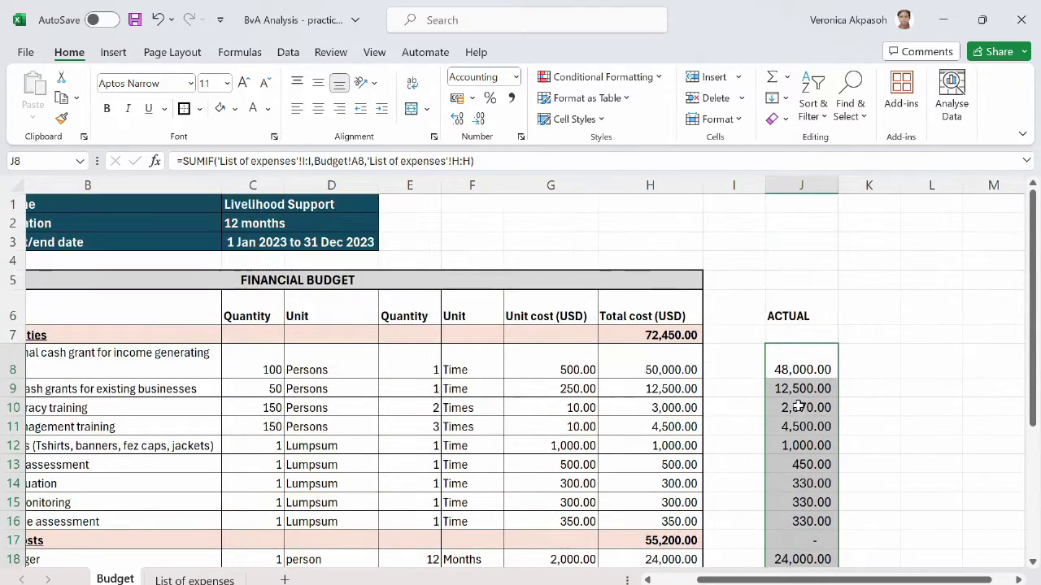
{"action": "scroll", "coordinate": [799, 406], "scroll_direction": "down", "scroll_amount": 5}
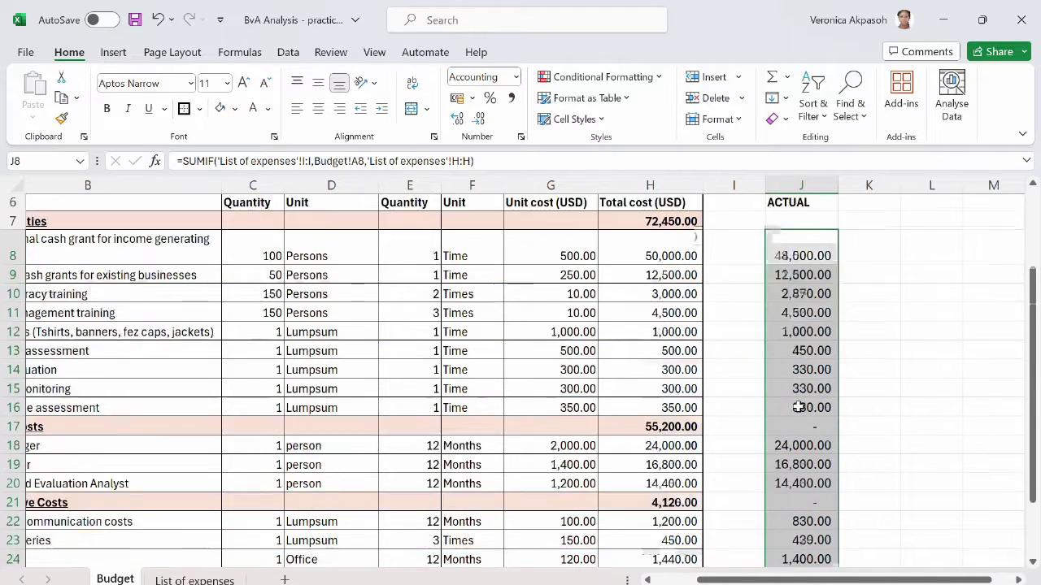
- Check the copied ACTUAL amounts and examine the subtotal formulas in the Total cost column's category rows, such as H7 and H17
{"action": "left_click", "coordinate": [797, 434]}
{"action": "scroll", "coordinate": [759, 395], "scroll_direction": "up", "scroll_amount": 4}
{"action": "scroll", "coordinate": [759, 396], "scroll_direction": "up", "scroll_amount": 2}
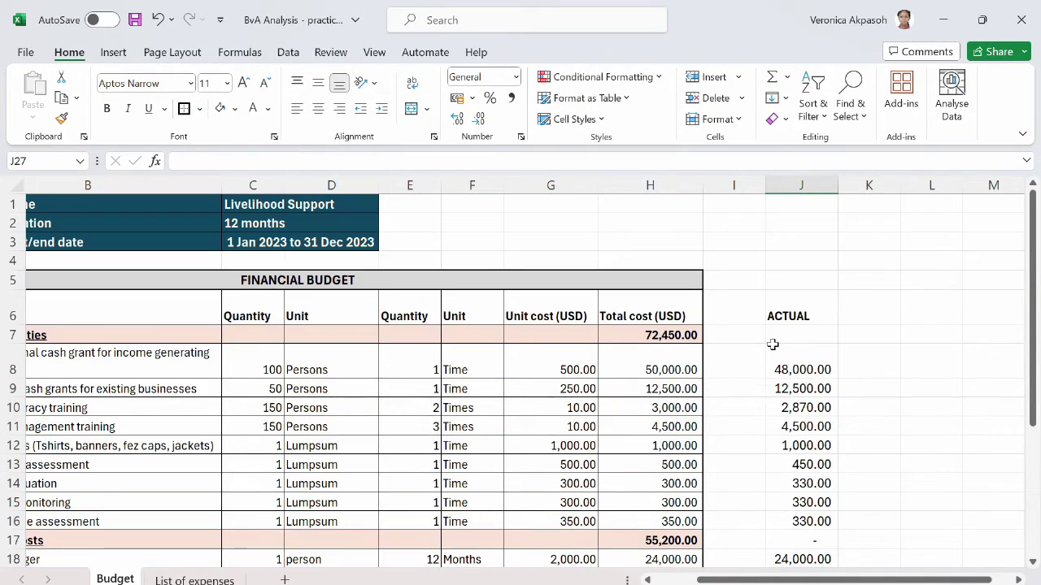
{"action": "left_click", "coordinate": [661, 538]}
{"action": "scroll", "coordinate": [662, 522], "scroll_direction": "down", "scroll_amount": 3}
{"action": "left_click", "coordinate": [663, 444]}
{"action": "scroll", "coordinate": [675, 431], "scroll_direction": "up", "scroll_amount": 3}
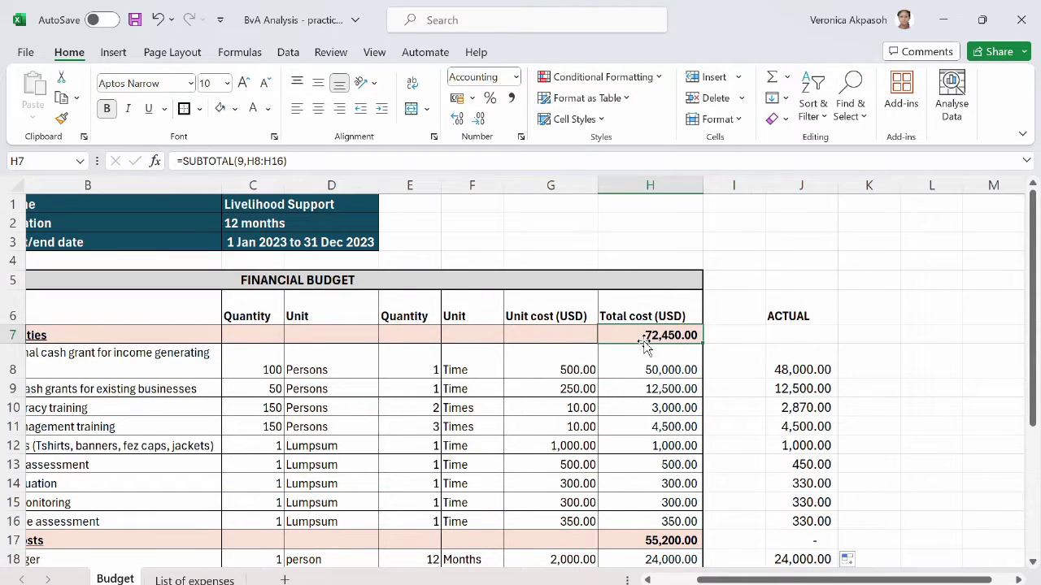
{"action": "left_click", "coordinate": [654, 540]}
{"action": "left_click", "coordinate": [650, 340]}
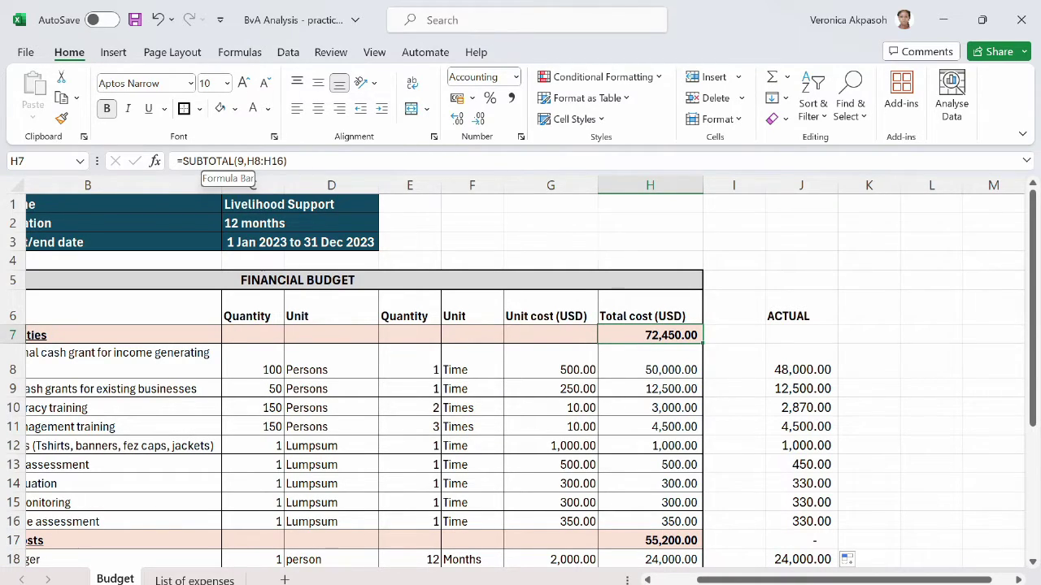
- Enter =SUBTOTAL(9,J8:J16) in J7 for the actual Project Activities costs and format it with the comma style
{"action": "left_click", "coordinate": [791, 333]}
{"action": "type", "text": "=SUBTOT"}
{"action": "key", "text": "Tab"}
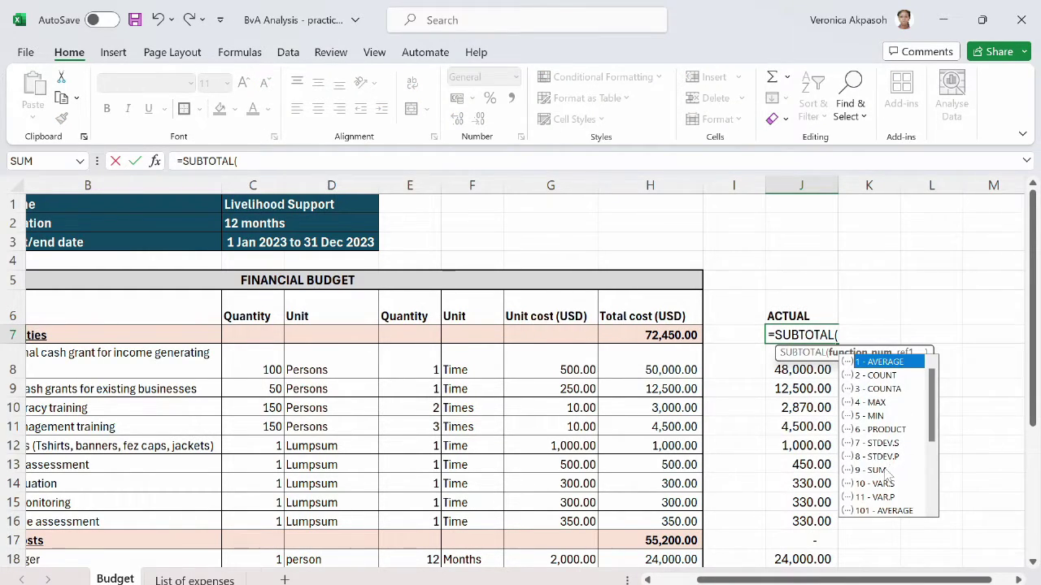
{"action": "left_click", "coordinate": [877, 470]}
{"action": "type", "text": "9,"}
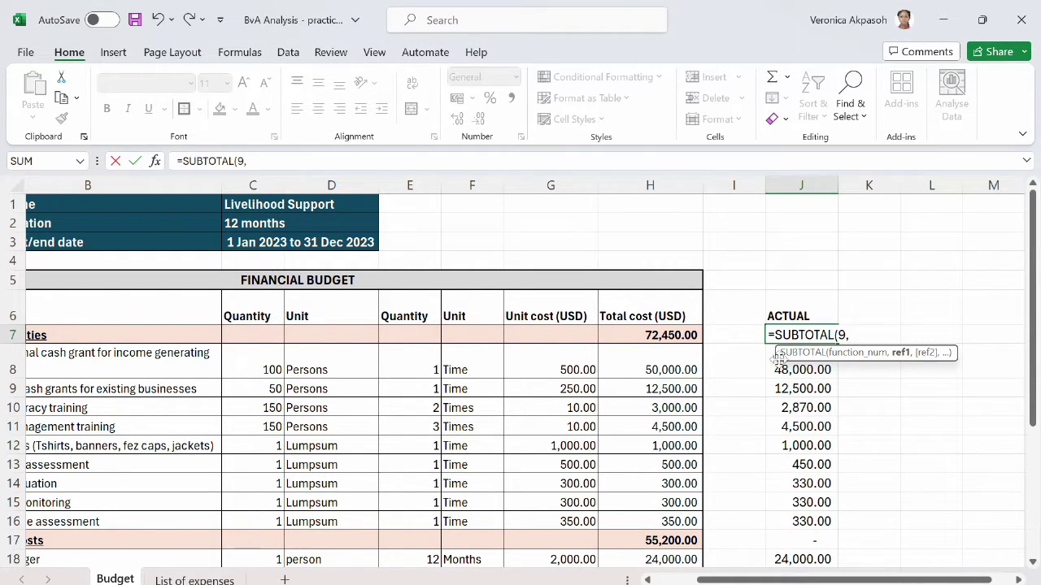
{"action": "left_click_drag", "start_coordinate": [771, 363], "coordinate": [788, 521]}
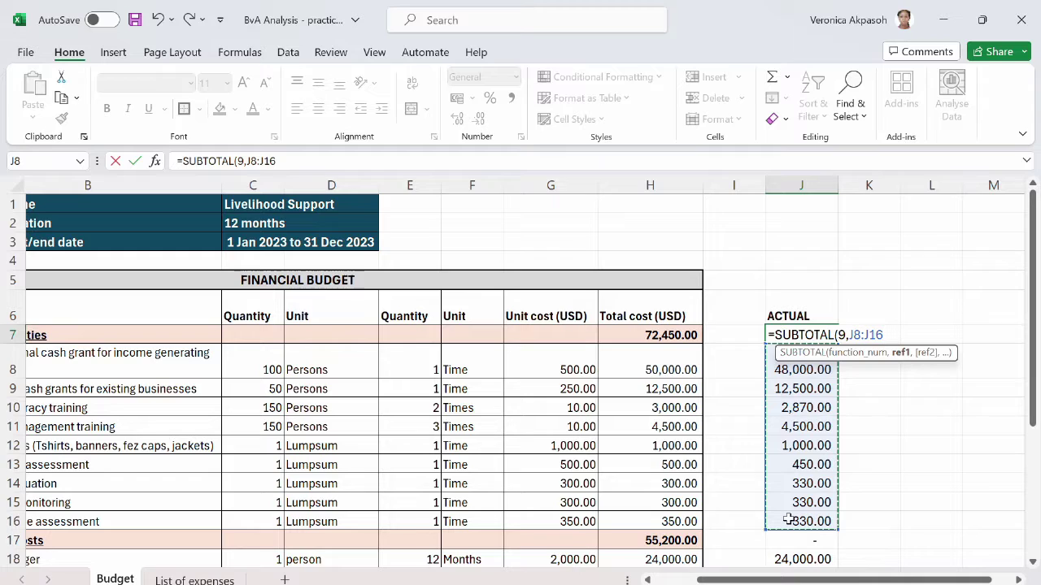
{"action": "type", "text": ")"}
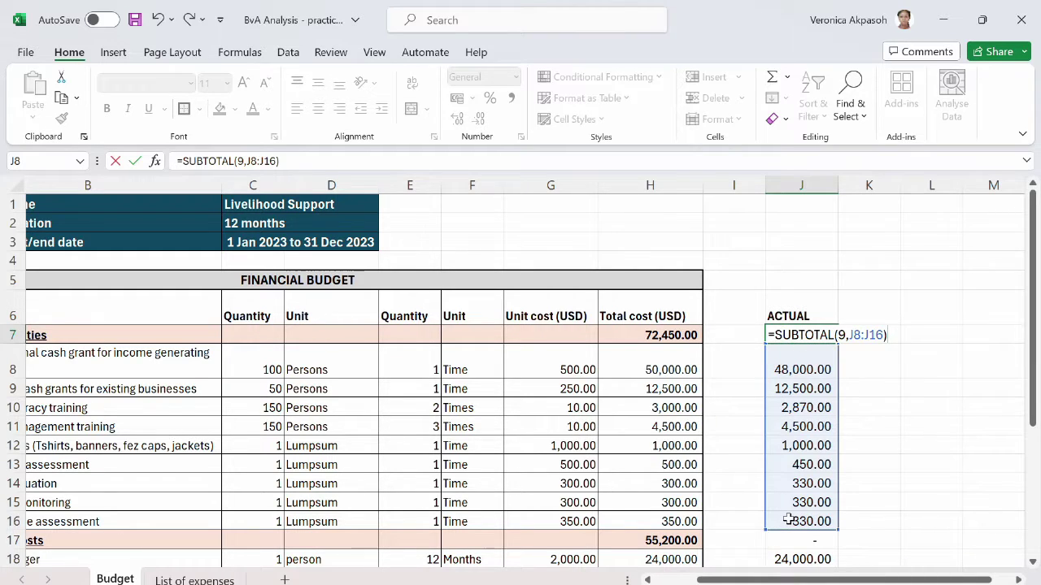
{"action": "left_click_drag", "start_coordinate": [809, 578], "coordinate": [759, 578]}
{"action": "key", "text": "Return"}
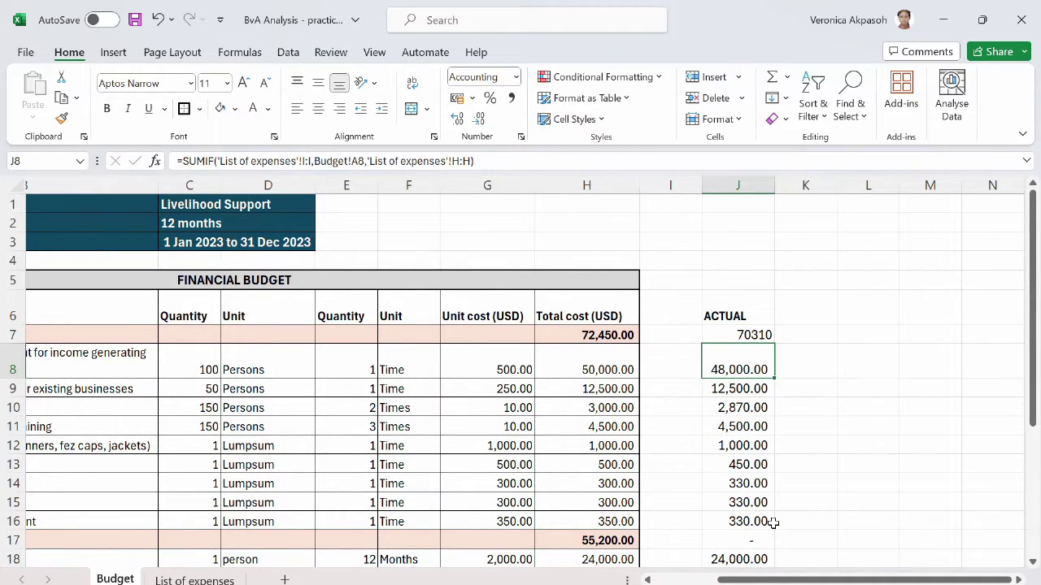
{"action": "left_click", "coordinate": [741, 333]}
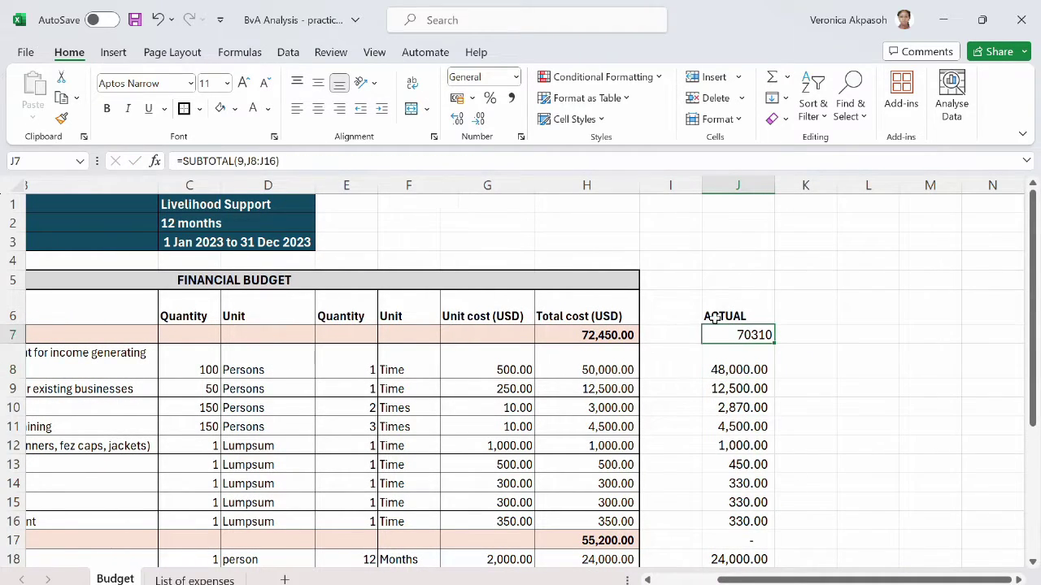
{"action": "left_click", "coordinate": [509, 99]}
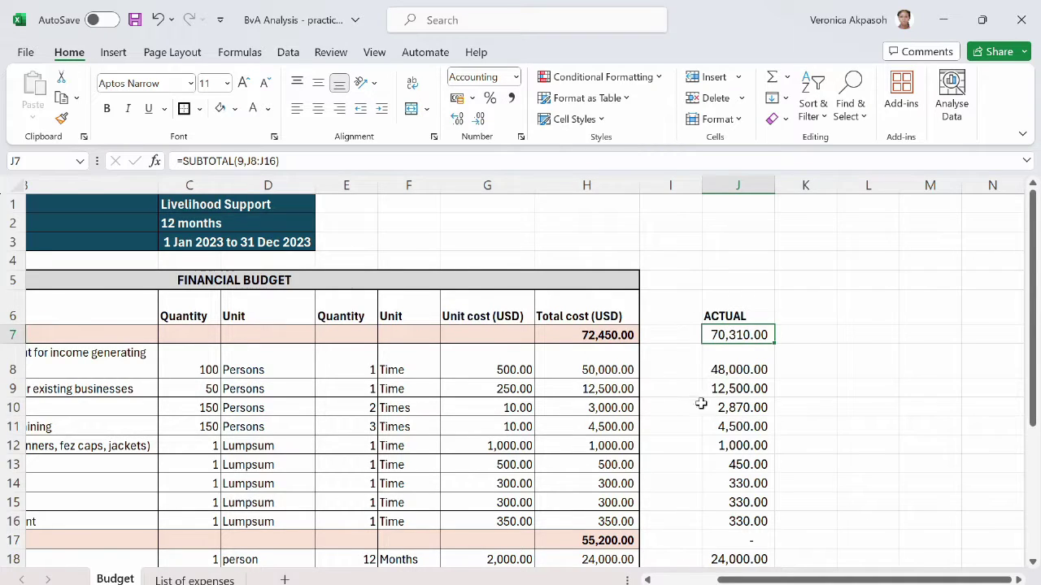
- Replace the formula in J17 with a SUBTOTAL using function 9 over the Personnel Costs lines in rows 18 to 20
{"action": "scroll", "coordinate": [712, 402], "scroll_direction": "down", "scroll_amount": 3}
{"action": "scroll", "coordinate": [767, 407], "scroll_direction": "up", "scroll_amount": 3}
{"action": "scroll", "coordinate": [756, 428], "scroll_direction": "down", "scroll_amount": 3}
{"action": "left_click", "coordinate": [747, 367]}
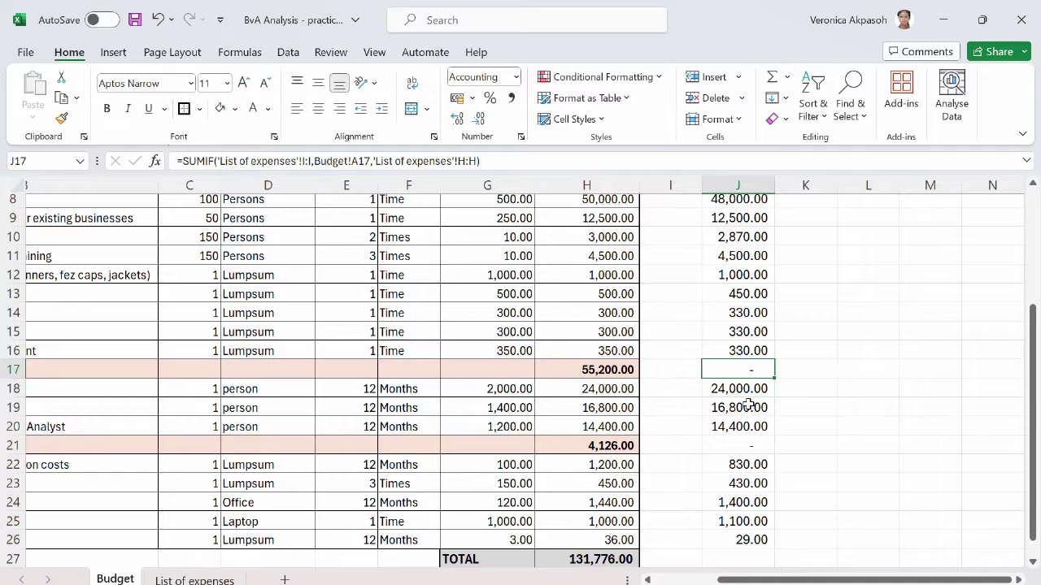
{"action": "type", "text": "=SUBTOTAL("}
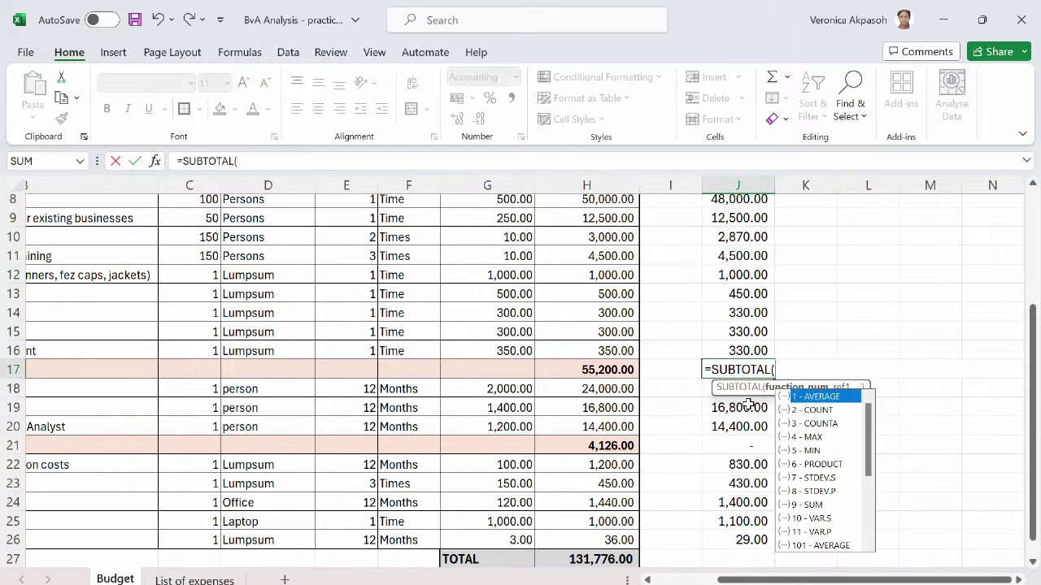
{"action": "type", "text": "9,J10:J16)"}
{"action": "key", "text": "Return"}
{"action": "key", "text": "Up"}
{"action": "key", "text": "Up"}
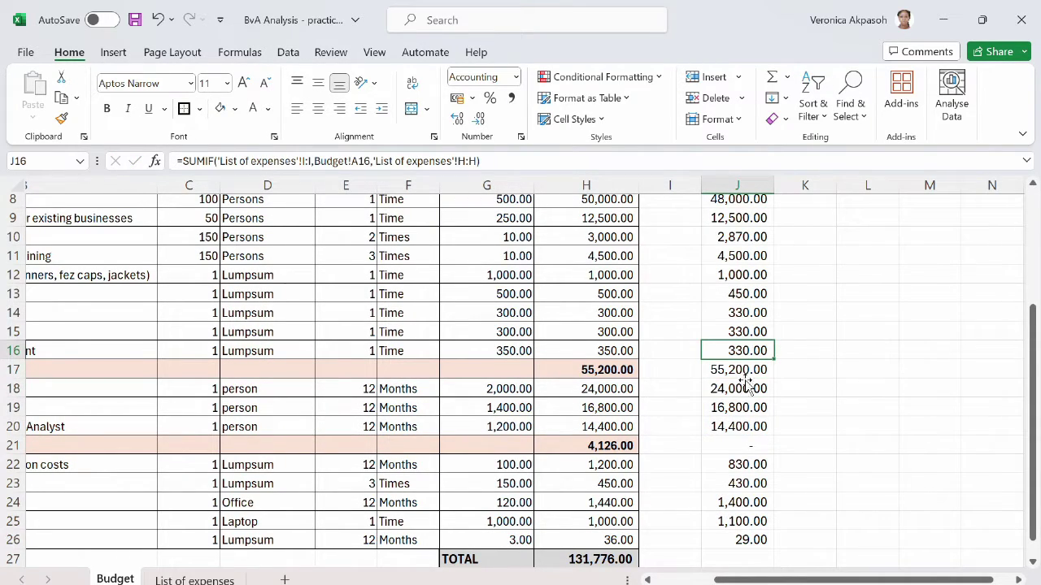
{"action": "key", "text": "Down"}
{"action": "key", "text": "Down"}
{"action": "key", "text": "Down"}
{"action": "key", "text": "Down"}
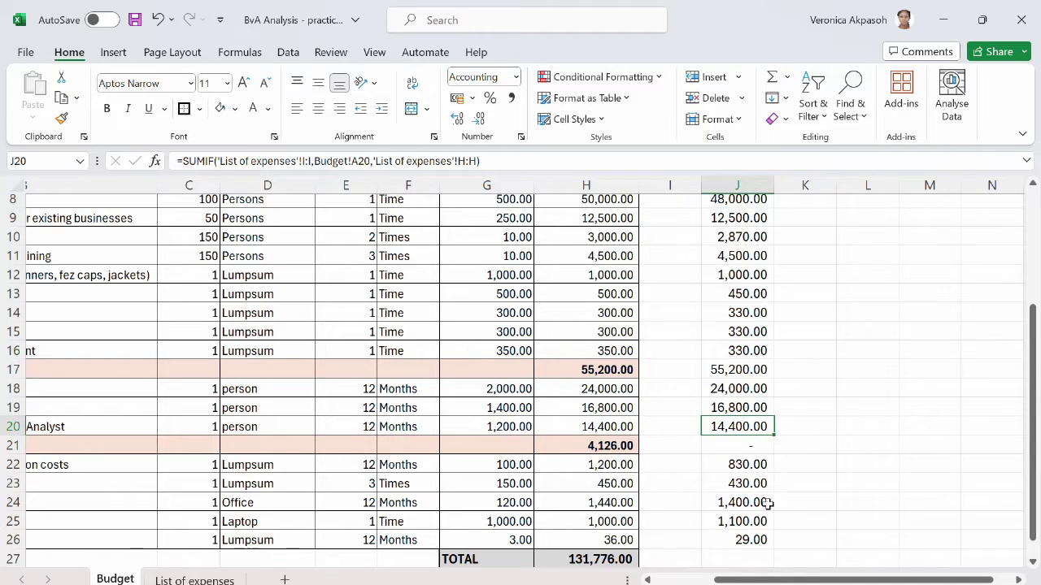
- Replace the formula in J21 with =SUBTOTAL(9,J22:J26) for the actual Administrative Costs
{"action": "scroll", "coordinate": [814, 580], "scroll_direction": "left", "scroll_amount": 3}
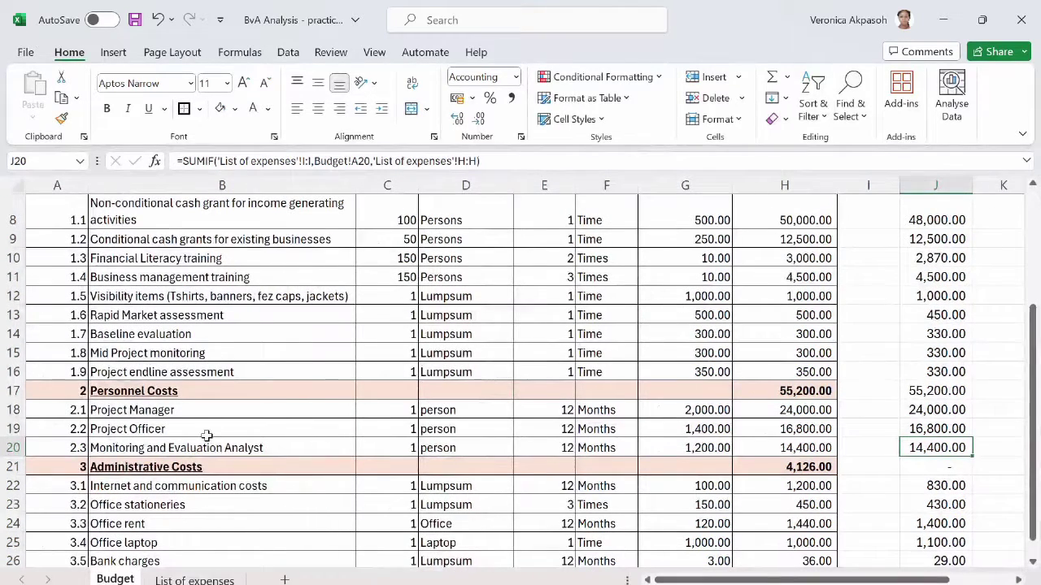
{"action": "left_click_drag", "start_coordinate": [903, 580], "coordinate": [964, 580]}
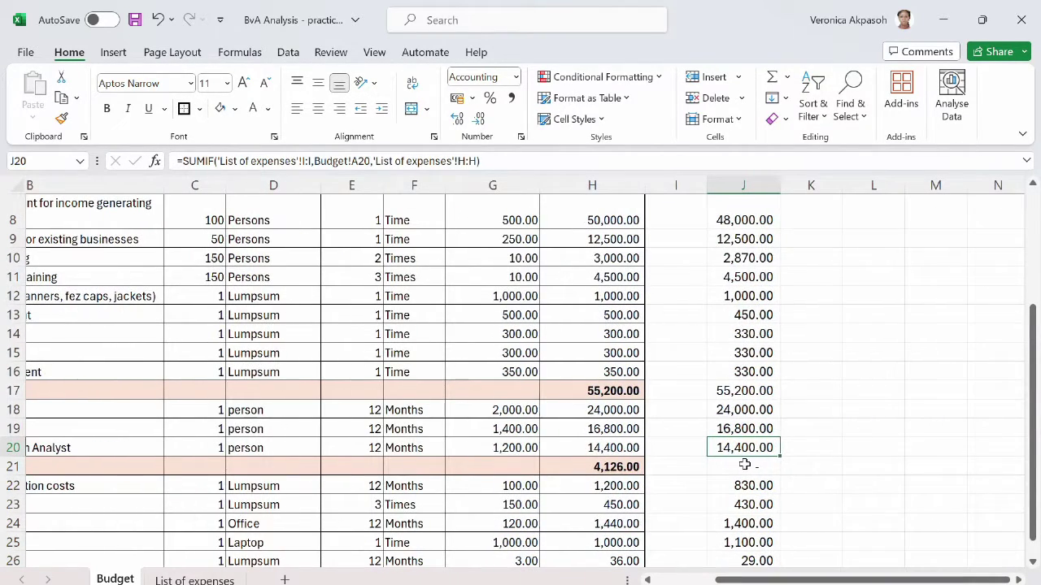
{"action": "left_click", "coordinate": [744, 465]}
{"action": "type", "text": "=SUBTOTAL(9,"}
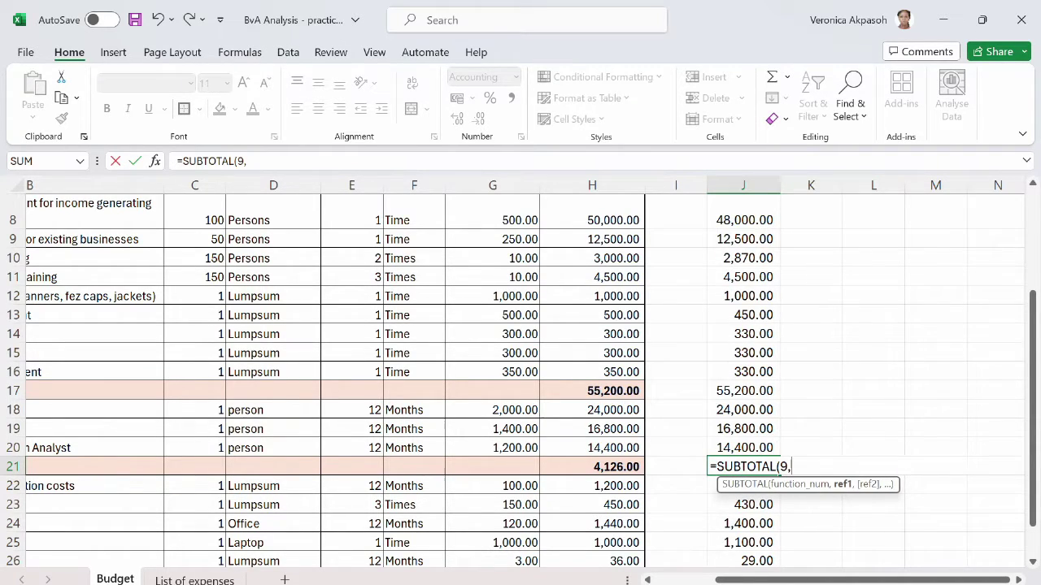
{"action": "left_click_drag", "start_coordinate": [713, 486], "coordinate": [729, 527]}
{"action": "type", "text": ")"}
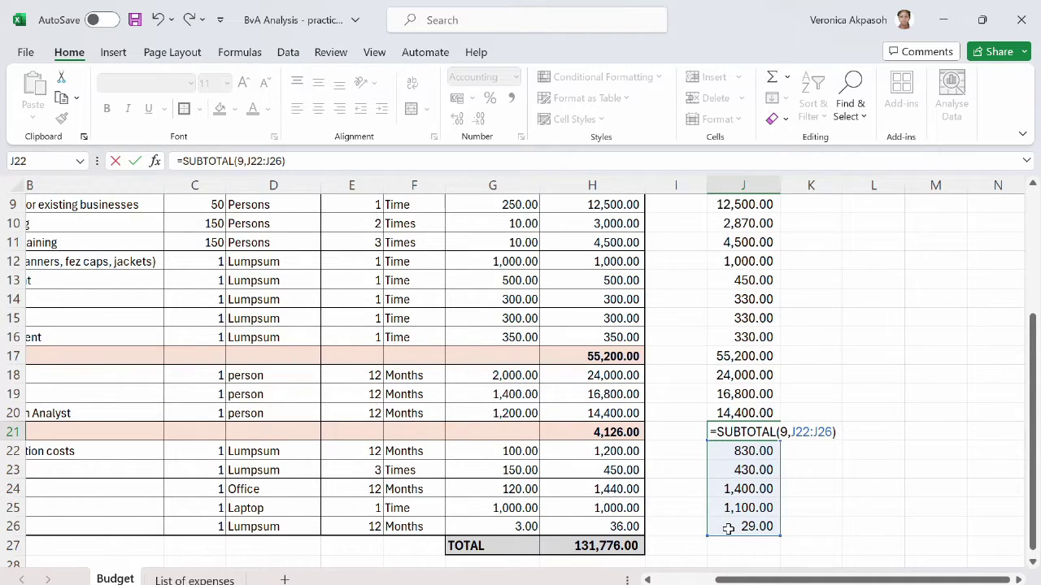
{"action": "key", "text": "Return"}
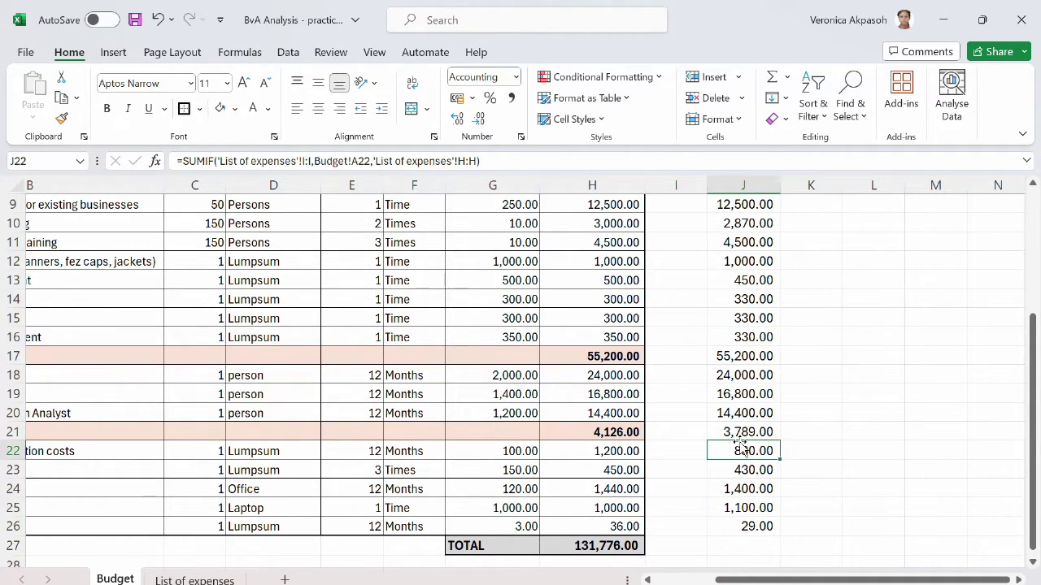
{"action": "key", "text": "Up"}
- Following the total formula in H27, enter =J7+J17+J21 in J27 to total the actual costs
{"action": "left_click", "coordinate": [736, 546]}
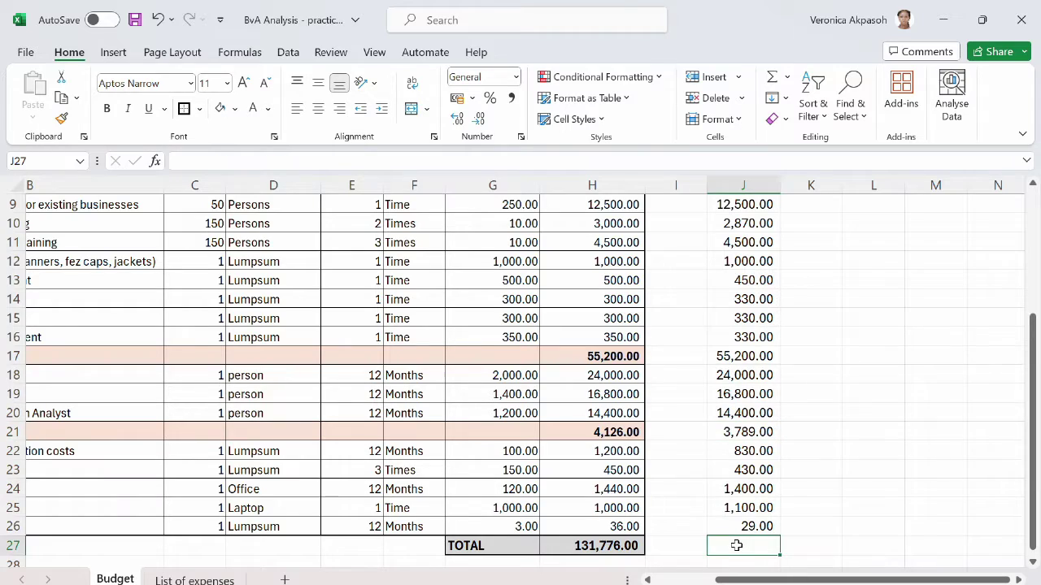
{"action": "left_click", "coordinate": [624, 545]}
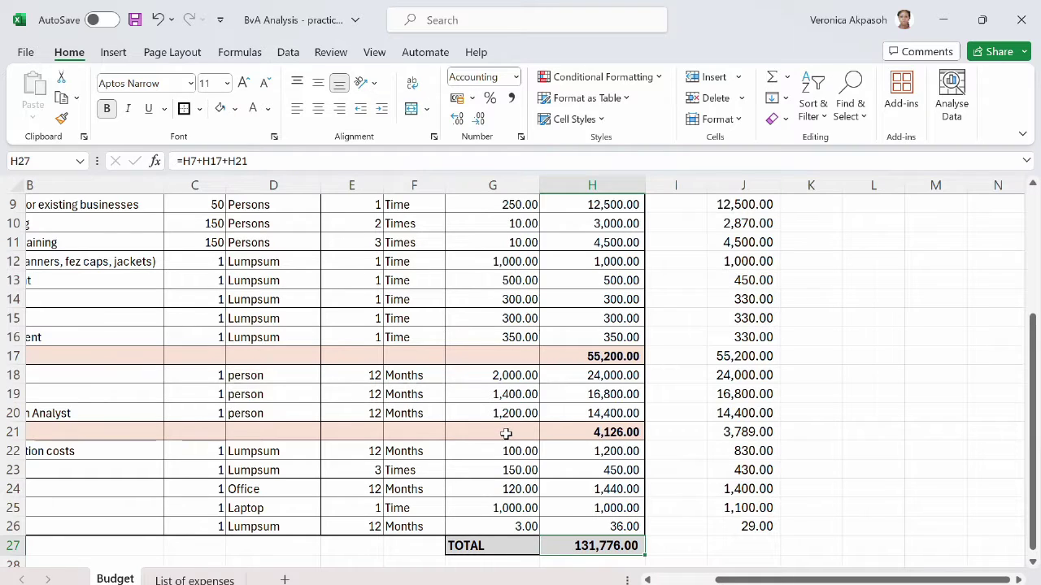
{"action": "scroll", "coordinate": [632, 499], "scroll_direction": "down", "scroll_amount": 2}
{"action": "left_click", "coordinate": [727, 437]}
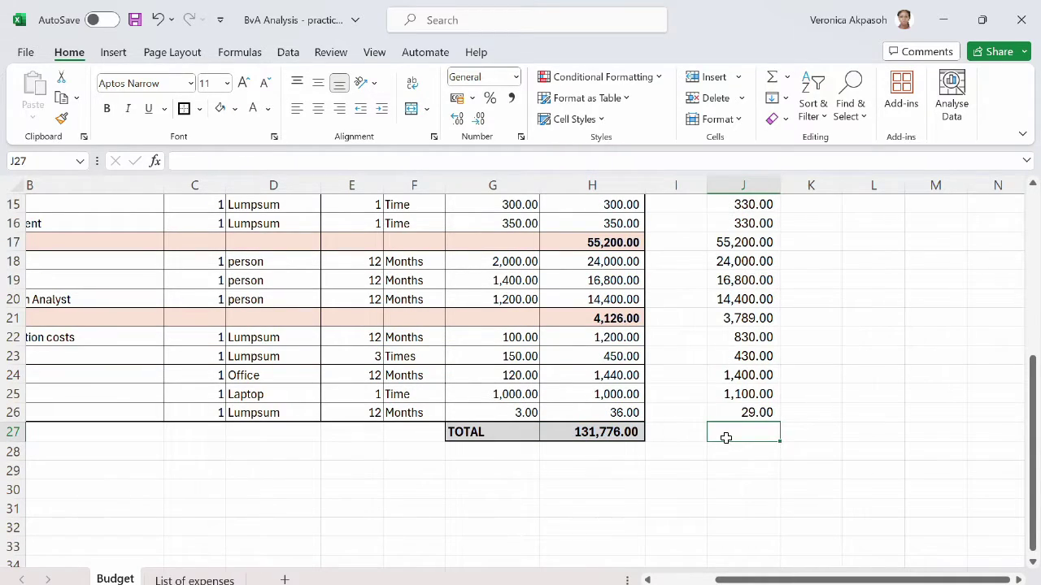
{"action": "key", "text": "ctrl+z"}
{"action": "type", "text": "="}
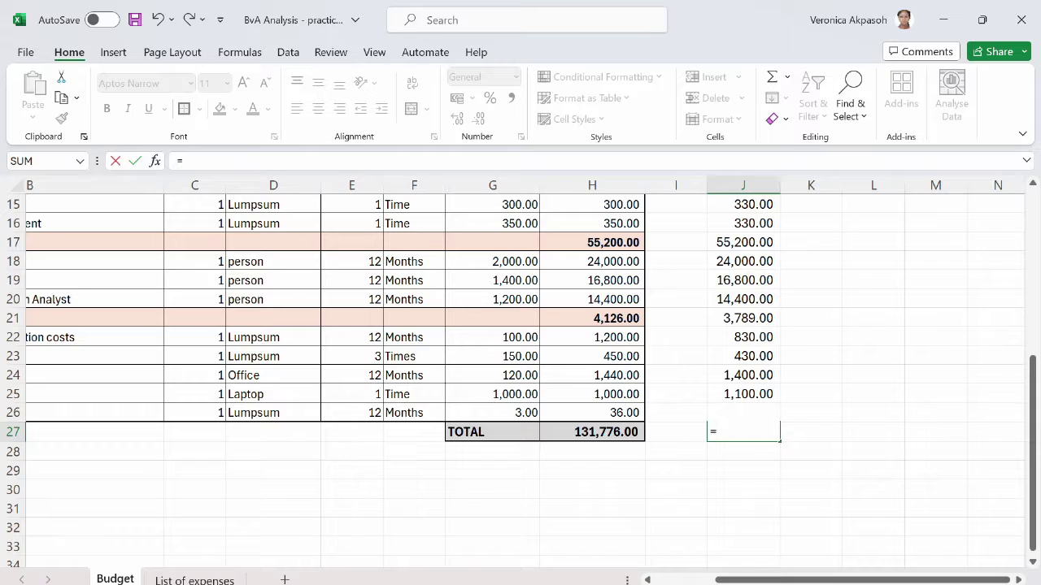
{"action": "scroll", "coordinate": [735, 334], "scroll_direction": "up", "scroll_amount": 5}
{"action": "left_click", "coordinate": [734, 333]}
{"action": "type", "text": "+"}
{"action": "scroll", "coordinate": [735, 333], "scroll_direction": "down", "scroll_amount": 2}
{"action": "left_click", "coordinate": [742, 370]}
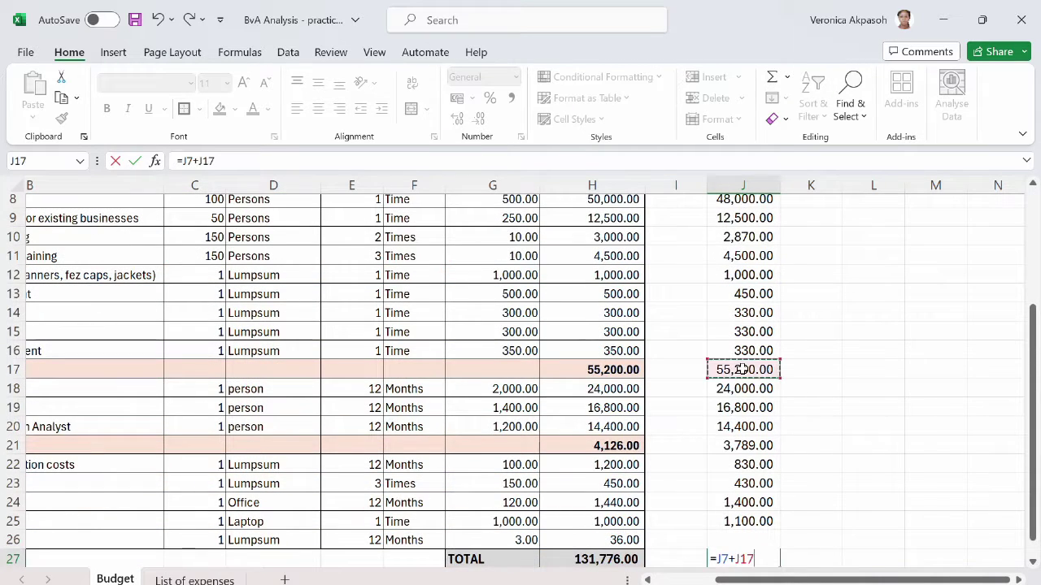
{"action": "type", "text": "+"}
{"action": "left_click", "coordinate": [735, 446]}
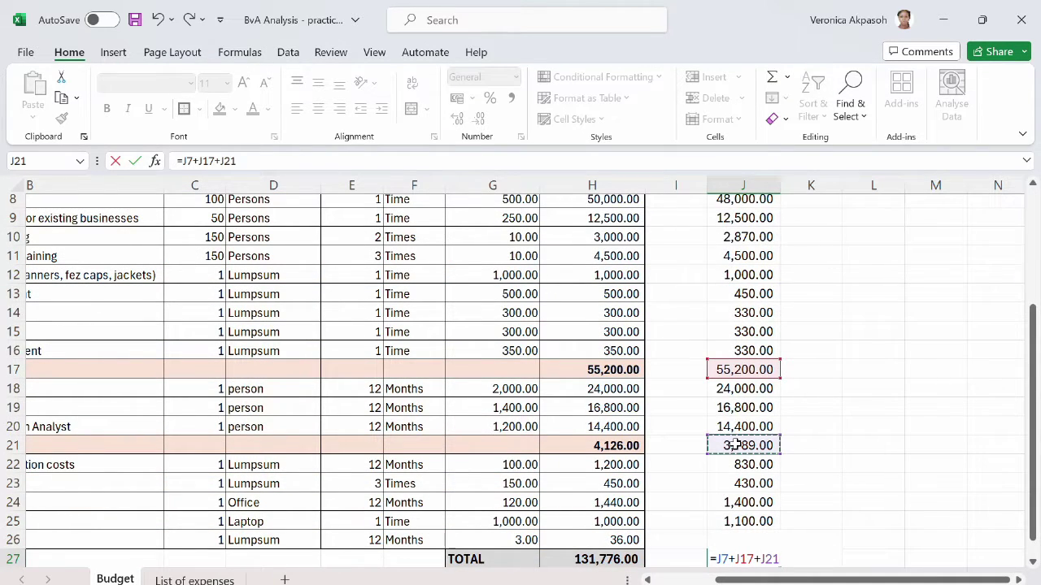
{"action": "key", "text": "Return"}
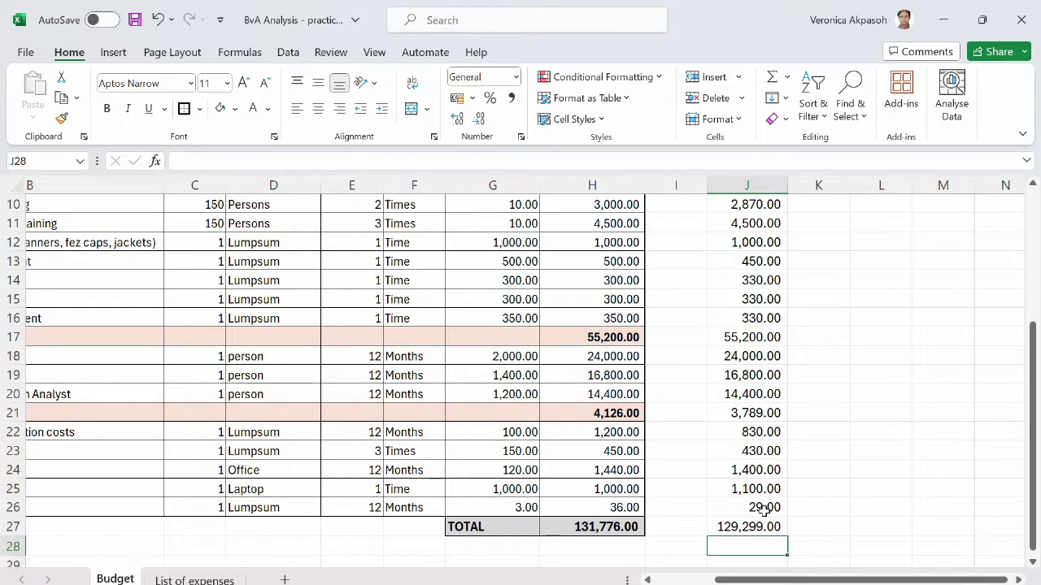
- Compare the budgeted Total cost column H with the ACTUAL column J, selecting each column in turn
{"action": "scroll", "coordinate": [754, 517], "scroll_direction": "up", "scroll_amount": 3}
{"action": "left_click", "coordinate": [583, 184]}
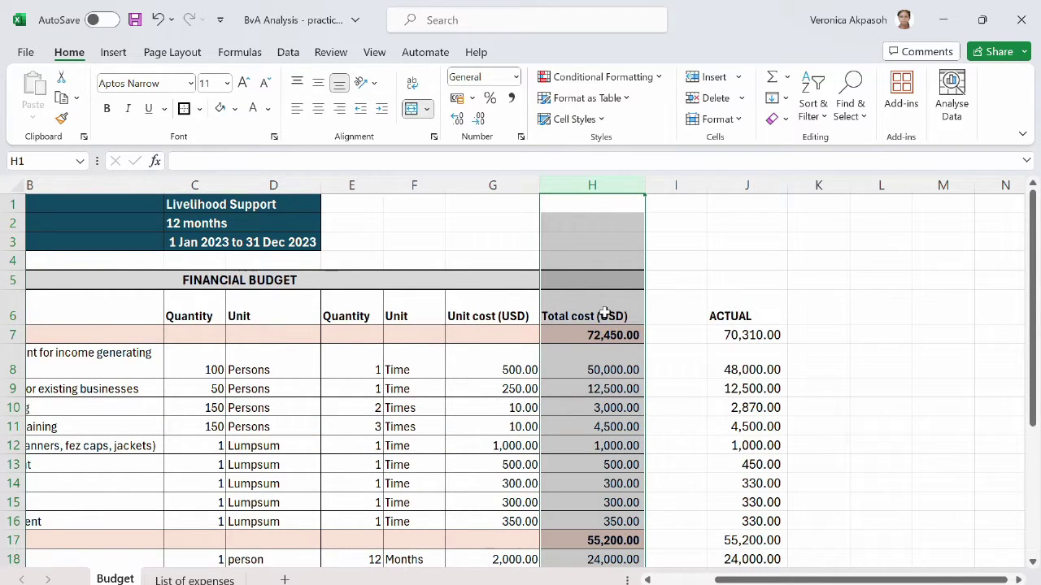
{"action": "left_click", "coordinate": [745, 186]}
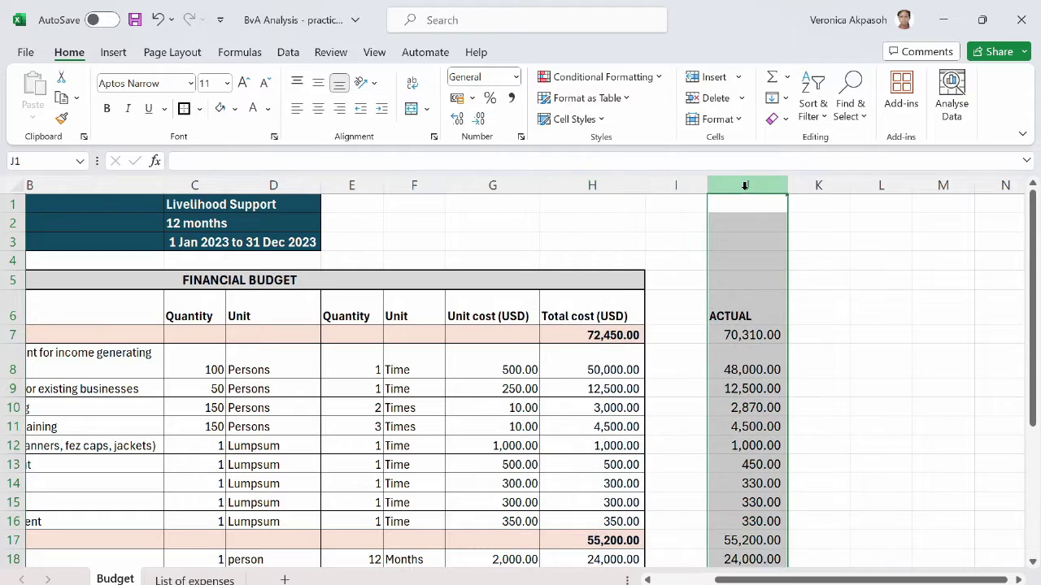
{"action": "left_click", "coordinate": [582, 182]}
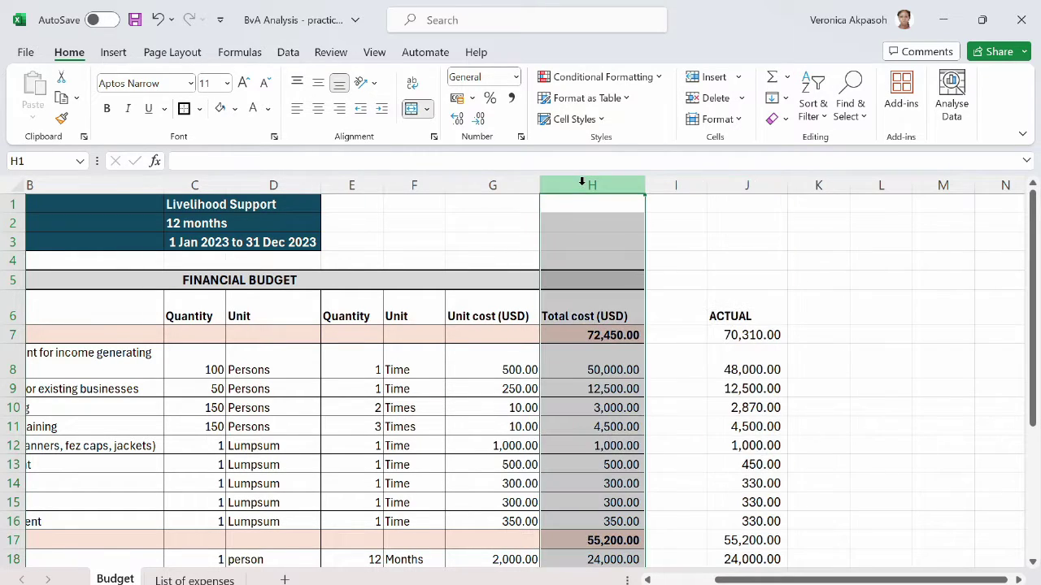
- Copy the formatting of the Total cost column H onto the ACTUAL column J, down through the total in J27
{"action": "left_click", "coordinate": [61, 120]}
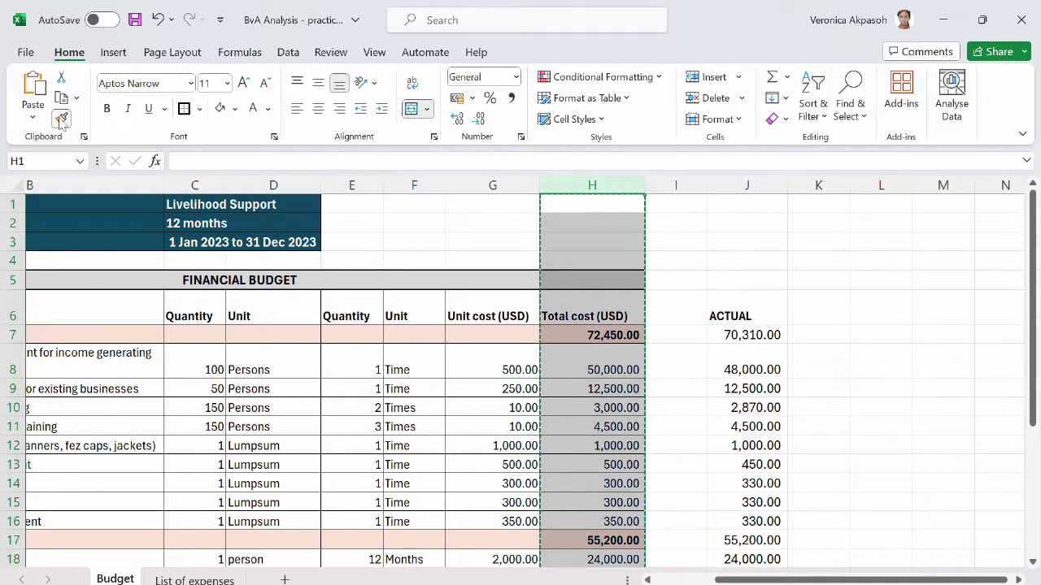
{"action": "left_click", "coordinate": [759, 185]}
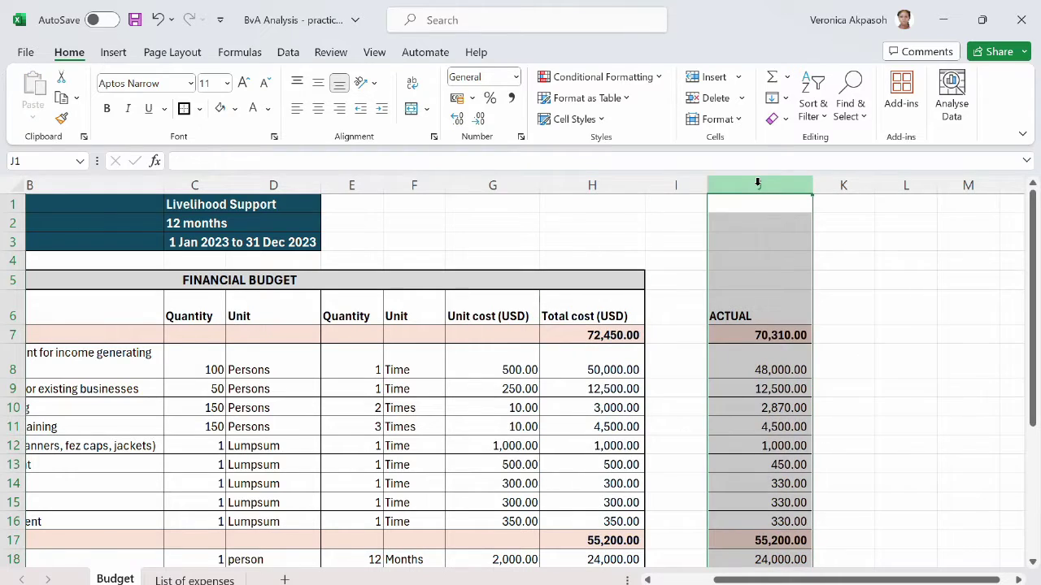
{"action": "scroll", "coordinate": [732, 423], "scroll_direction": "down", "scroll_amount": 3}
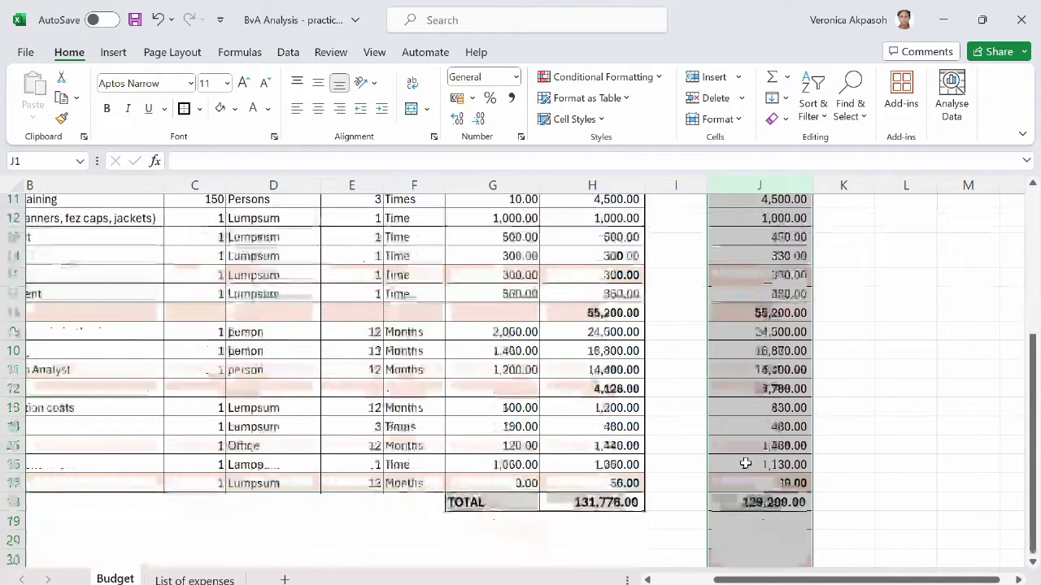
{"action": "left_click", "coordinate": [785, 504]}
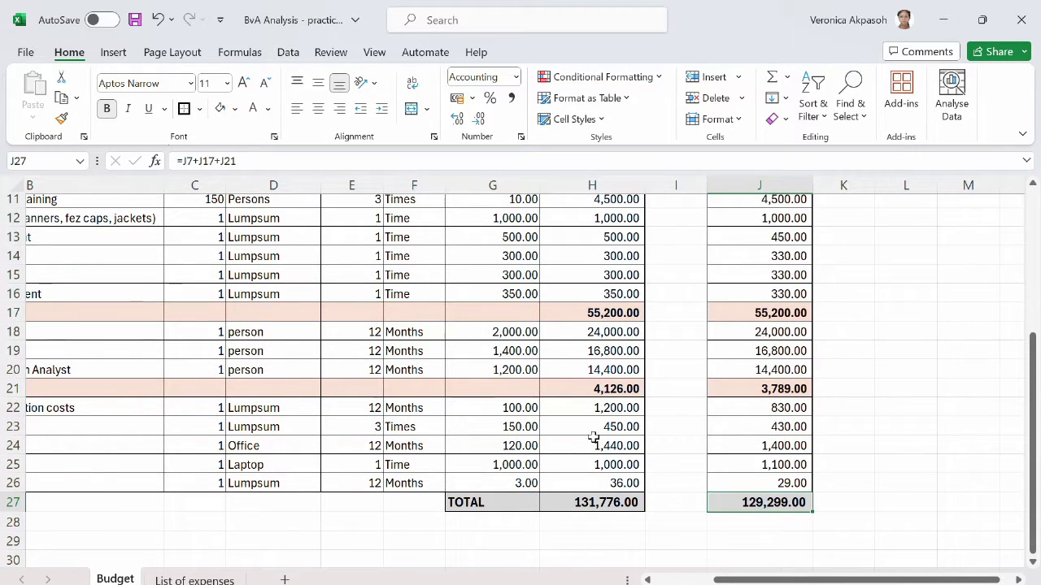
- Compare the Total cost column H with the ACTUAL column J from the headers down to the total row
{"action": "scroll", "coordinate": [594, 438], "scroll_direction": "up", "scroll_amount": 3}
{"action": "left_click", "coordinate": [587, 190]}
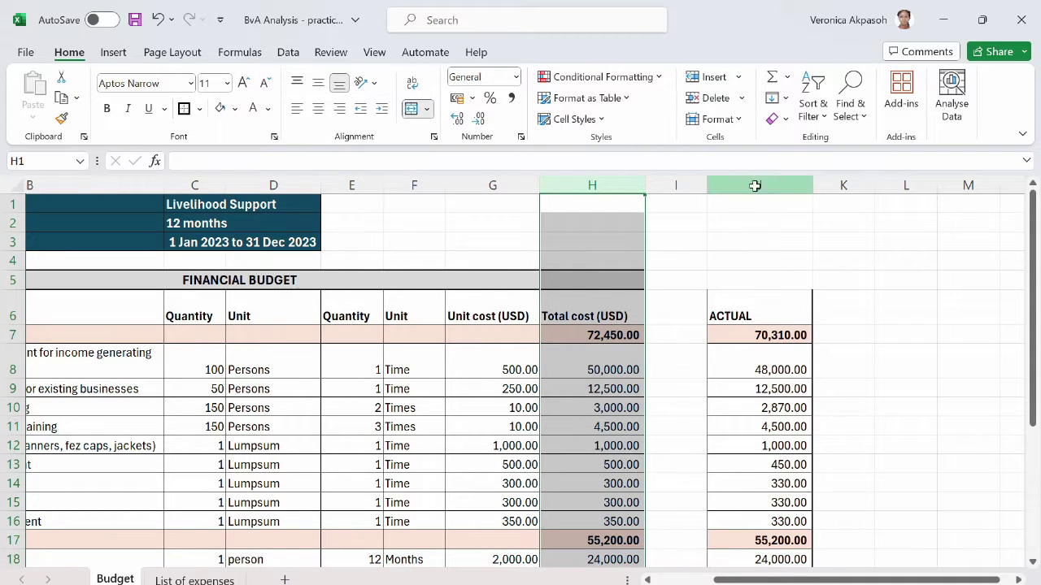
{"action": "left_click", "coordinate": [753, 186]}
{"action": "scroll", "coordinate": [776, 498], "scroll_direction": "down", "scroll_amount": 4}
{"action": "scroll", "coordinate": [764, 495], "scroll_direction": "up", "scroll_amount": 4}
{"action": "scroll", "coordinate": [756, 455], "scroll_direction": "down", "scroll_amount": 3}
{"action": "left_click", "coordinate": [747, 419]}
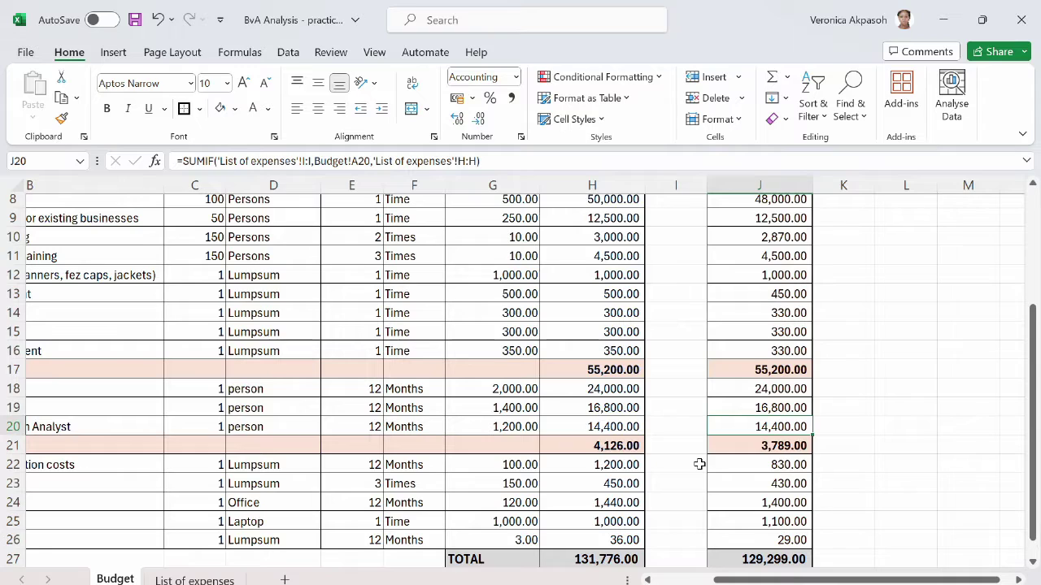
{"action": "scroll", "coordinate": [718, 470], "scroll_direction": "down", "scroll_amount": 1}
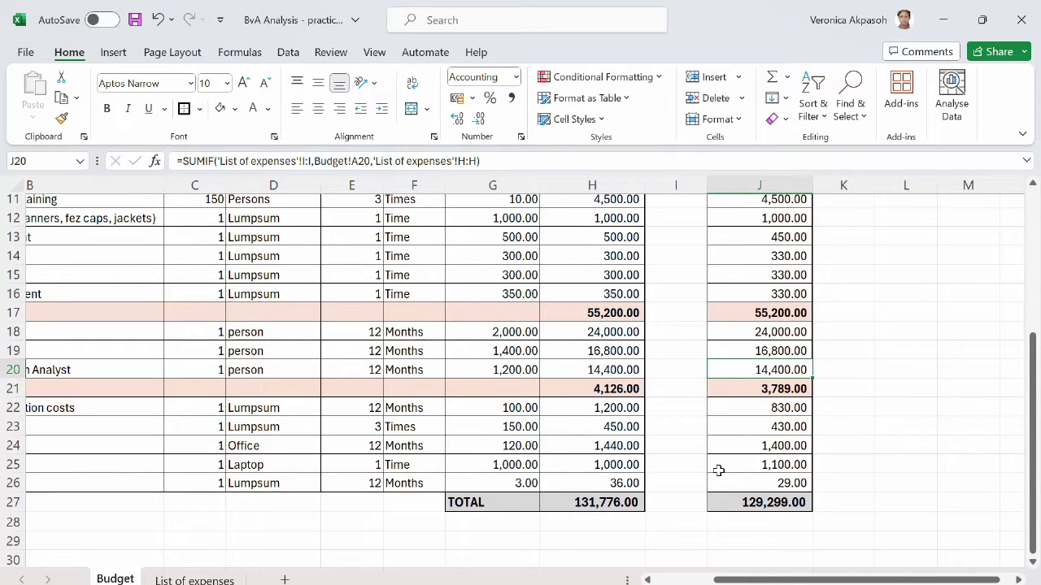
{"action": "scroll", "coordinate": [719, 470], "scroll_direction": "up", "scroll_amount": 4}
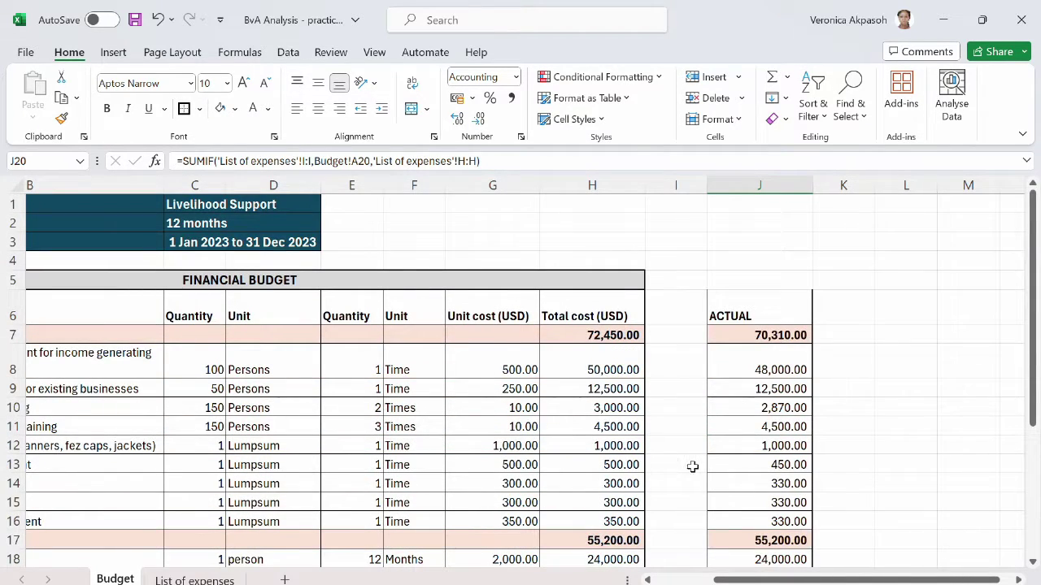
- Compare the budgeted Project Activities subtotal in H7 with the actual one in J7
{"action": "scroll", "coordinate": [756, 581], "scroll_direction": "left", "scroll_amount": 2}
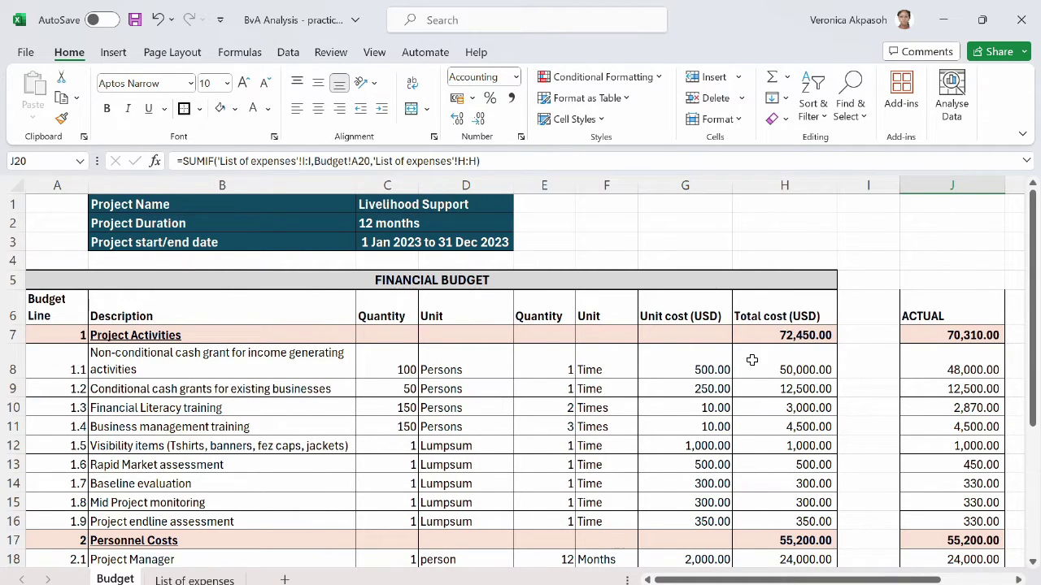
{"action": "left_click", "coordinate": [758, 336]}
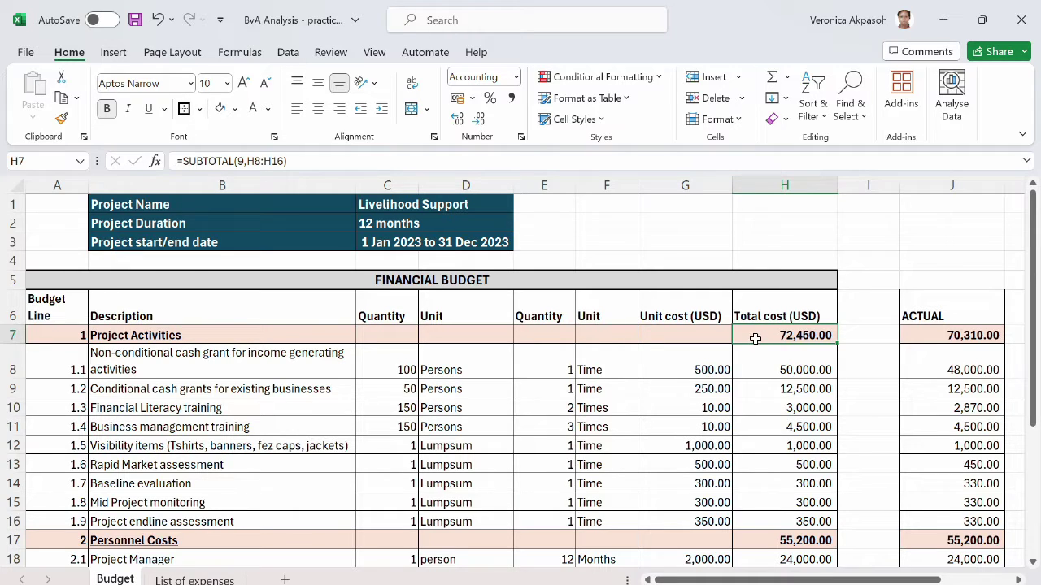
{"action": "left_click_drag", "start_coordinate": [841, 579], "coordinate": [913, 580]}
{"action": "left_click", "coordinate": [752, 339]}
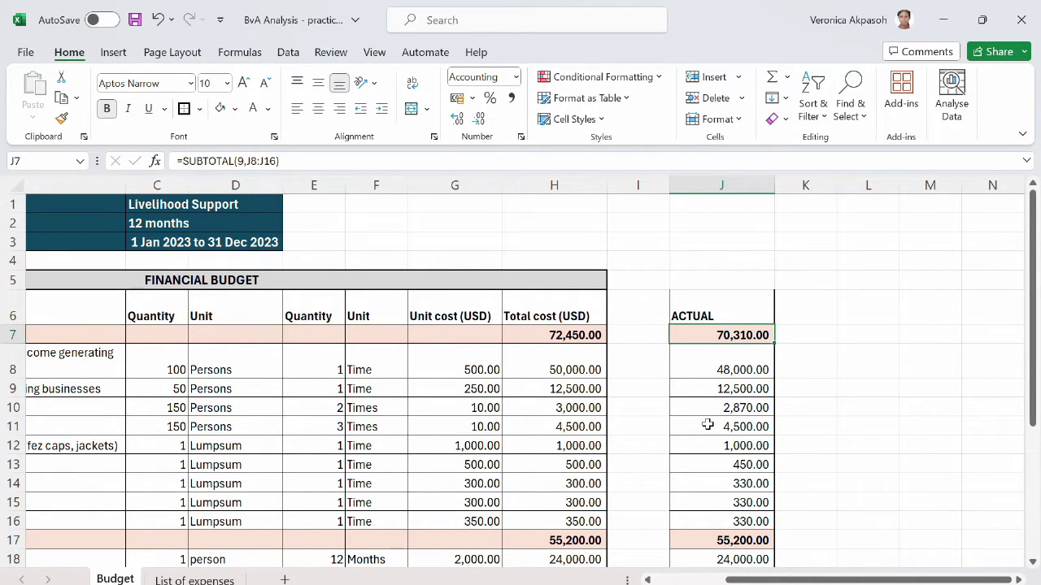
{"action": "left_click", "coordinate": [739, 308]}
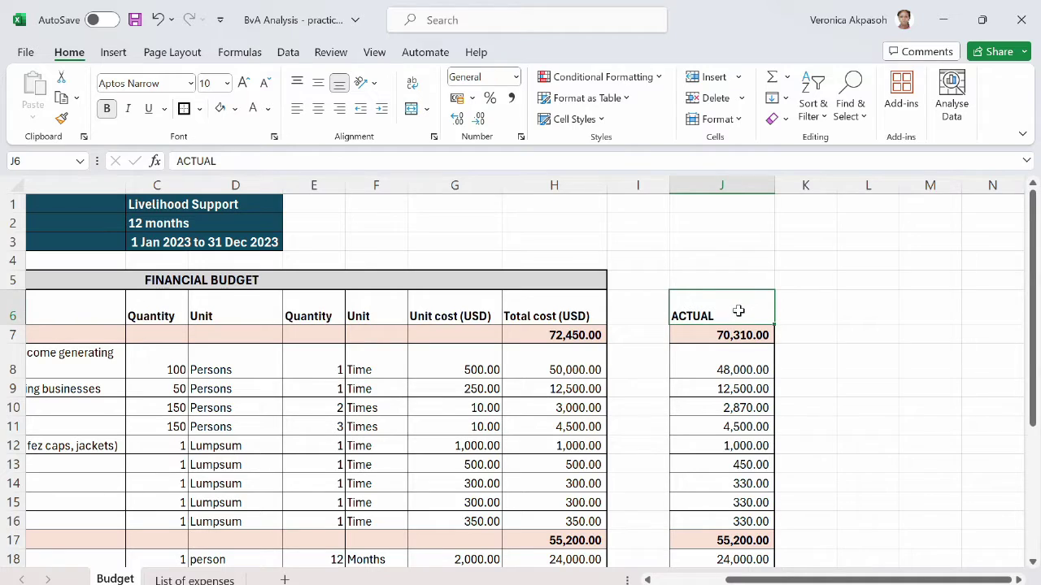
- Enter the header VARIANCE in L6, leaving column K empty after the ACTUAL column
{"action": "left_click", "coordinate": [1017, 579]}
{"action": "left_click", "coordinate": [706, 316]}
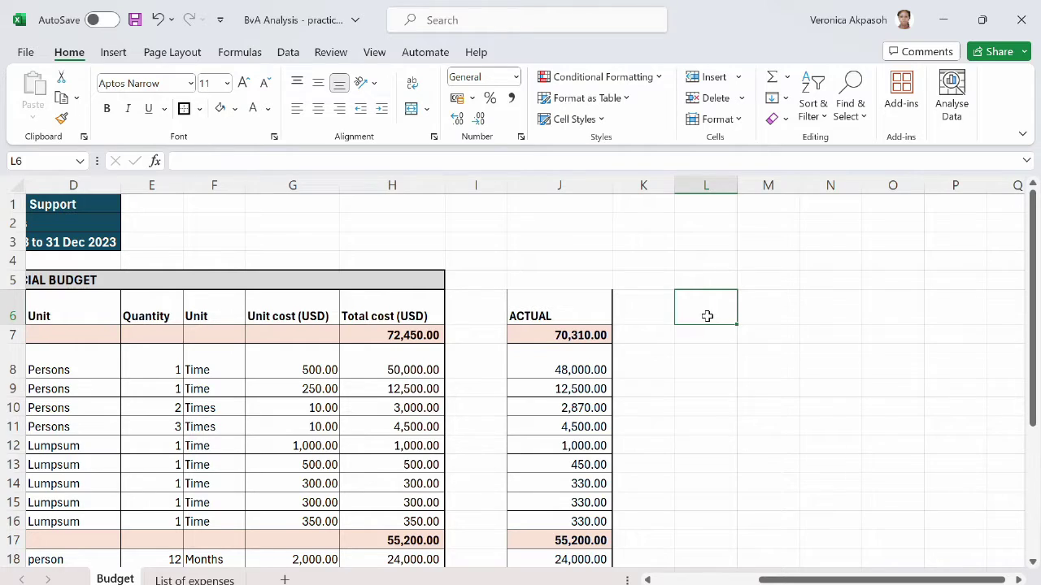
{"action": "type", "text": "VARIANCE"}
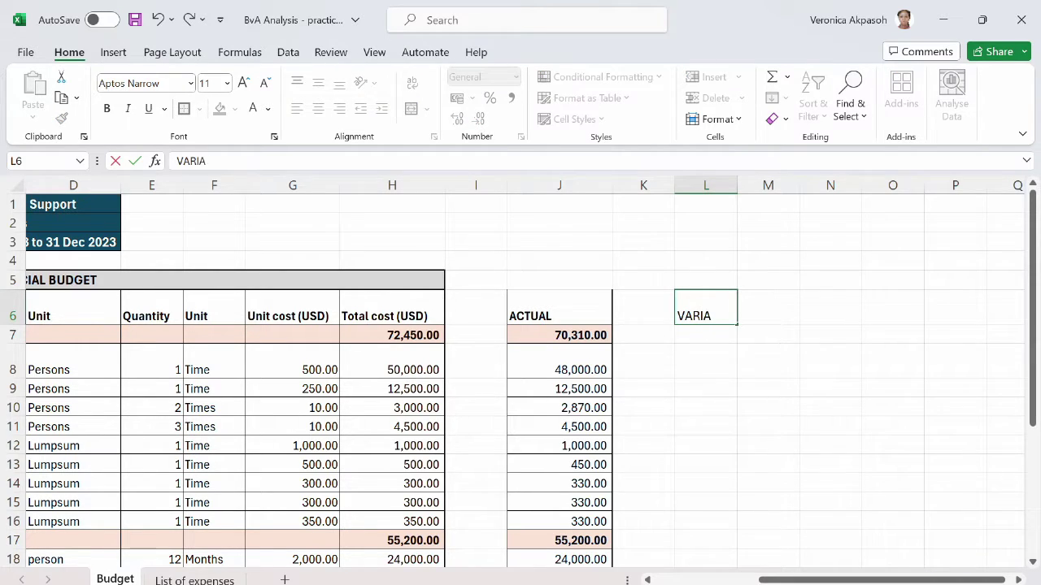
- Calculate budget minus actual in L7 with =H7-J7 and fill the formula down to L27
{"action": "left_click", "coordinate": [702, 332]}
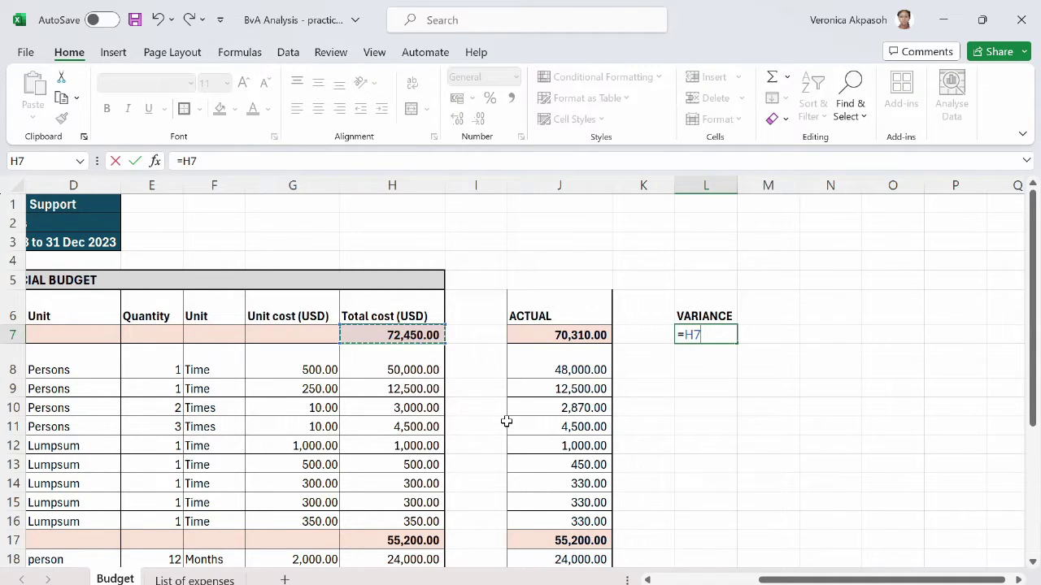
{"action": "type", "text": "-"}
{"action": "left_click", "coordinate": [522, 340]}
{"action": "key", "text": "ctrl+Return"}
{"action": "left_click_drag", "start_coordinate": [738, 343], "coordinate": [720, 529]}
{"action": "scroll", "coordinate": [542, 439], "scroll_direction": "up", "scroll_amount": 3}
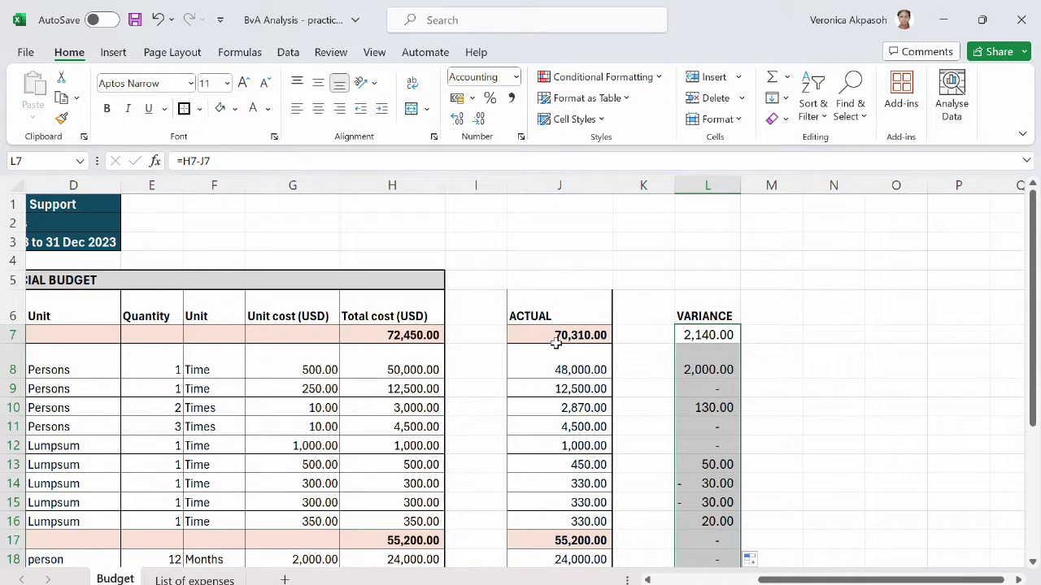
- Copy the formatting of the ACTUAL column J onto the VARIANCE column L and review the formatted rows
{"action": "left_click", "coordinate": [549, 181]}
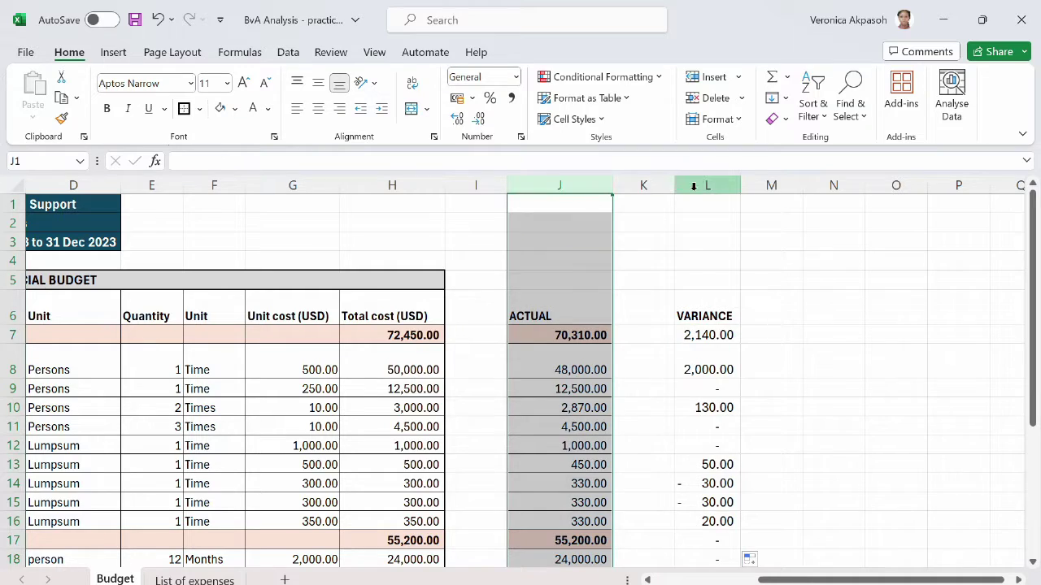
{"action": "left_click", "coordinate": [698, 186]}
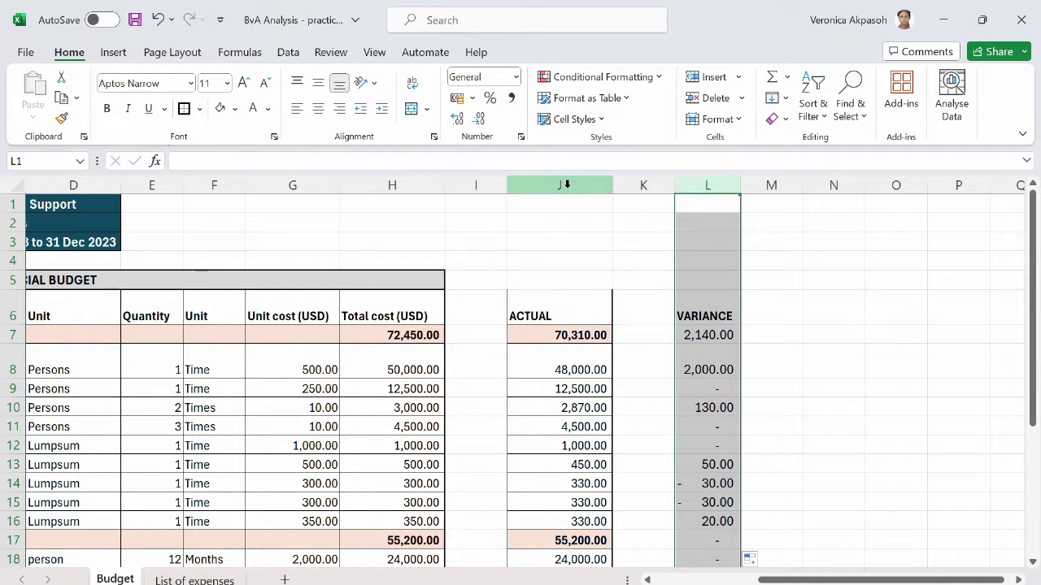
{"action": "left_click", "coordinate": [567, 186]}
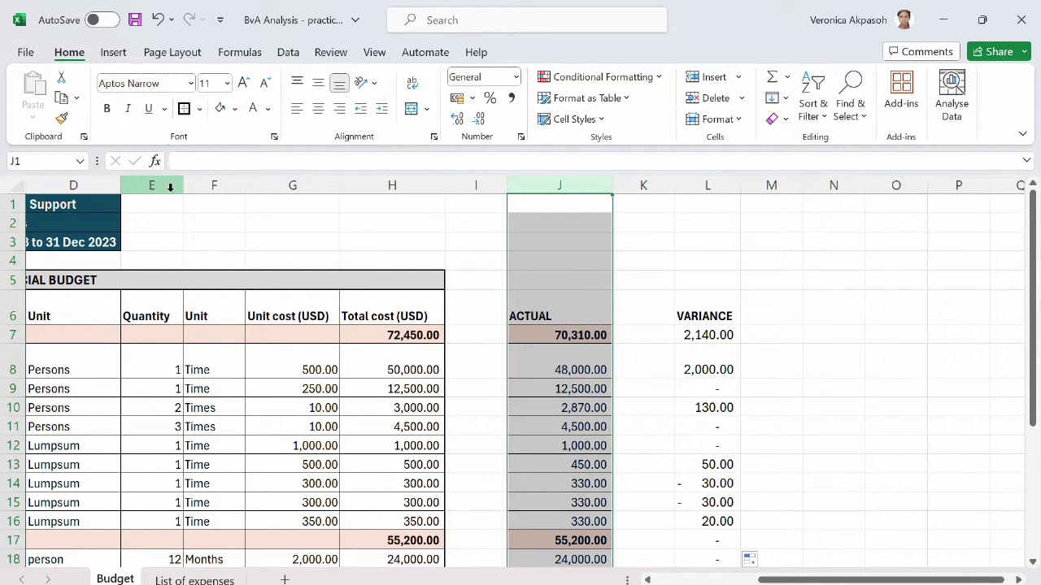
{"action": "left_click", "coordinate": [61, 120]}
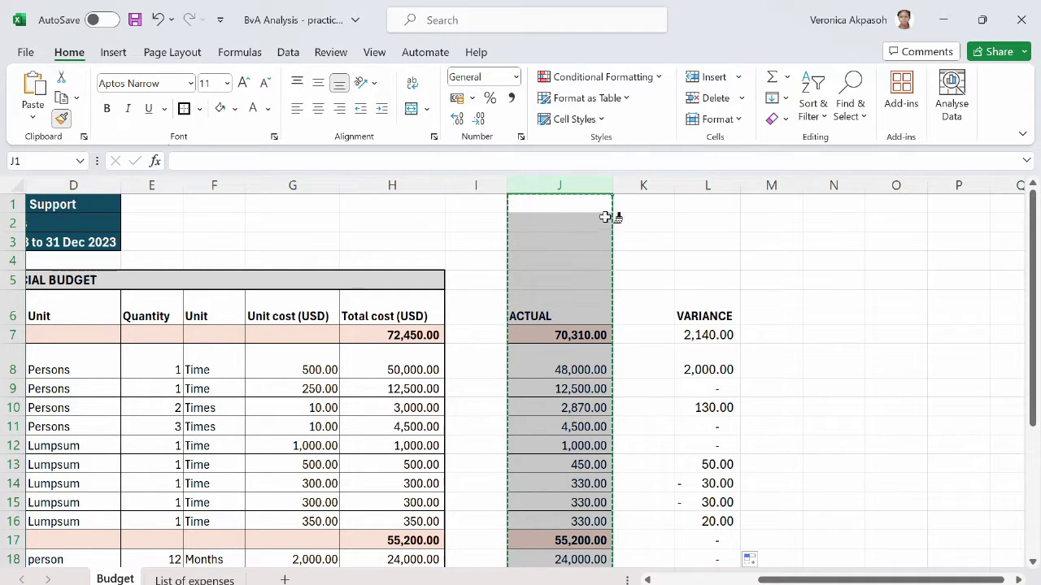
{"action": "left_click", "coordinate": [720, 187]}
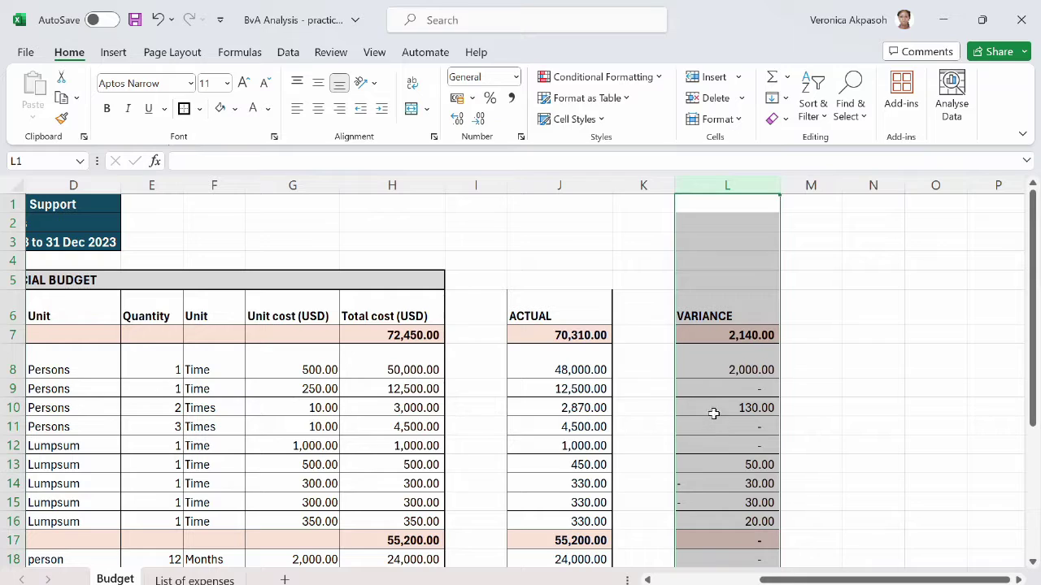
{"action": "left_click", "coordinate": [704, 316]}
{"action": "scroll", "coordinate": [617, 427], "scroll_direction": "down", "scroll_amount": 5}
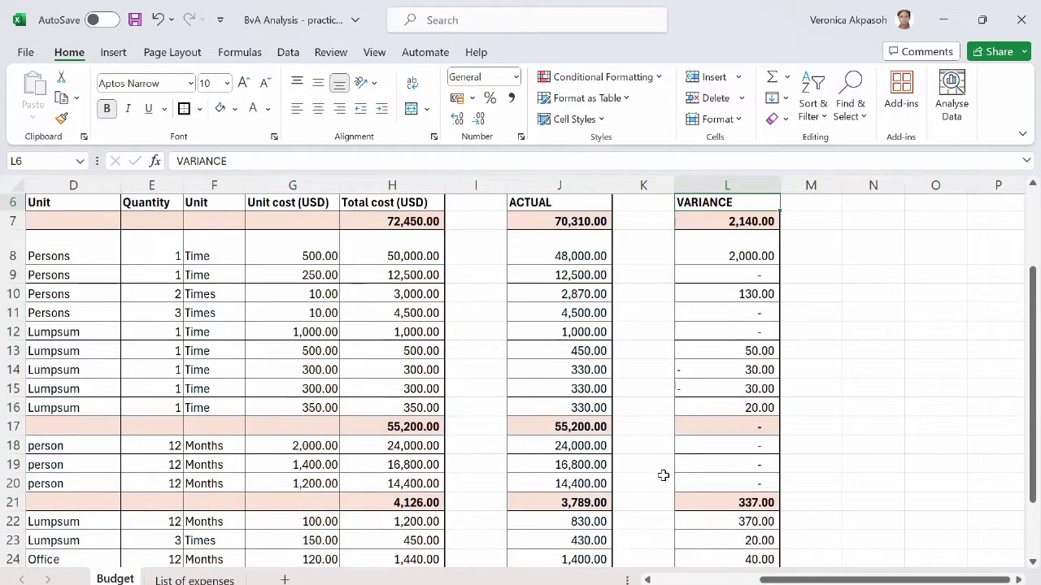
{"action": "scroll", "coordinate": [663, 475], "scroll_direction": "up", "scroll_amount": 5}
- Change the header in L6 to VARIANCE(Absolute) and widen column L to fit it
{"action": "left_click", "coordinate": [810, 307]}
{"action": "key", "text": "Left"}
{"action": "left_click", "coordinate": [229, 161]}
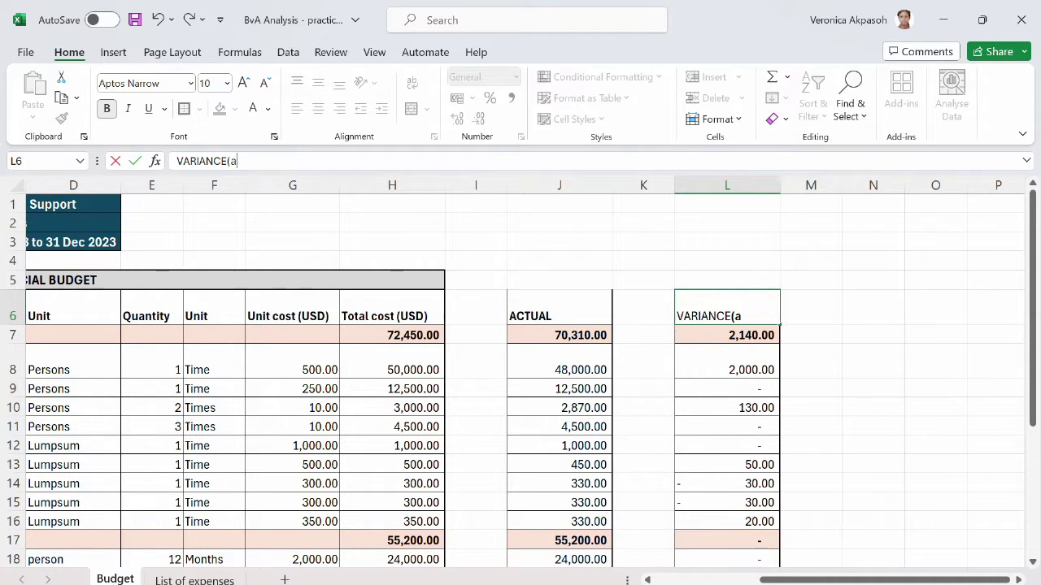
{"action": "type", "text": "(Absolute)"}
{"action": "key", "text": "ctrl+Return"}
{"action": "left_click_drag", "start_coordinate": [792, 180], "coordinate": [798, 183]}
- Enter the header VARIANCE in M6, beside the VARIANCE(Absolute) column
{"action": "left_click", "coordinate": [826, 333]}
{"action": "left_click", "coordinate": [828, 313]}
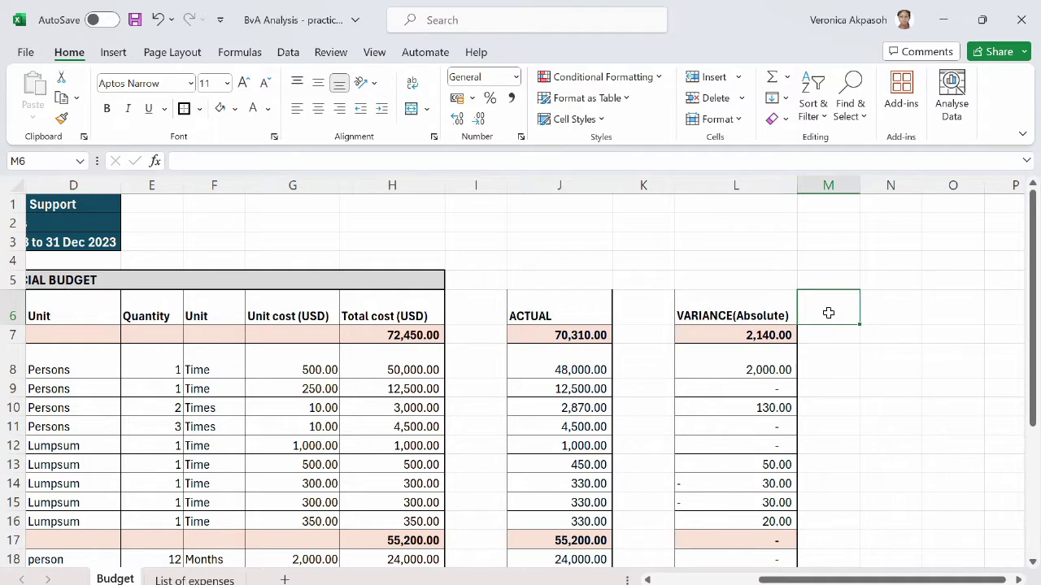
{"action": "type", "text": "VARIANCE"}
{"action": "key", "text": "Return"}
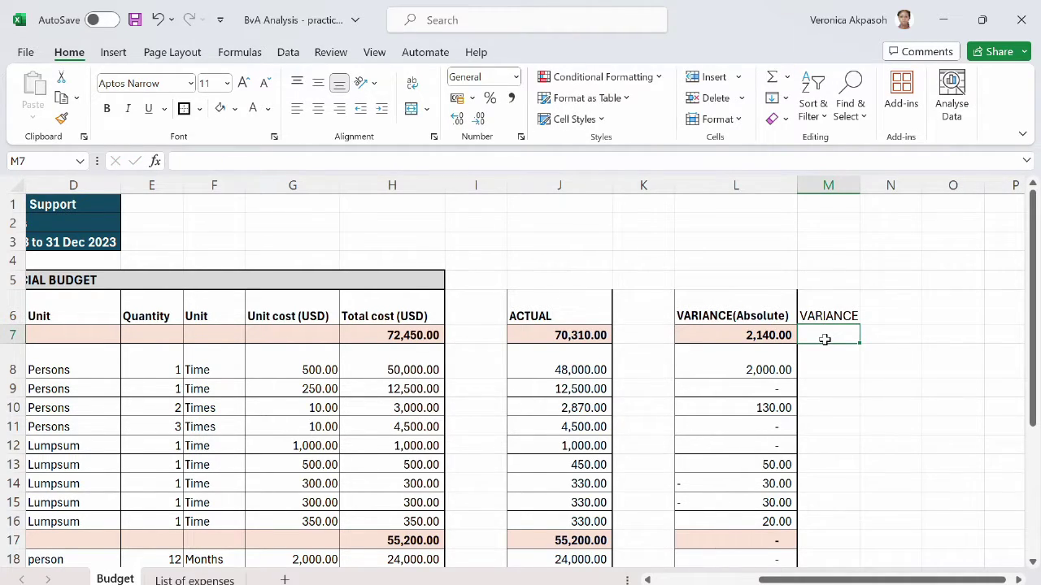
- Enter =J7/H7 in M7 to divide the actual Project Activities cost by its budget
{"action": "type", "text": "="}
{"action": "left_click", "coordinate": [566, 337]}
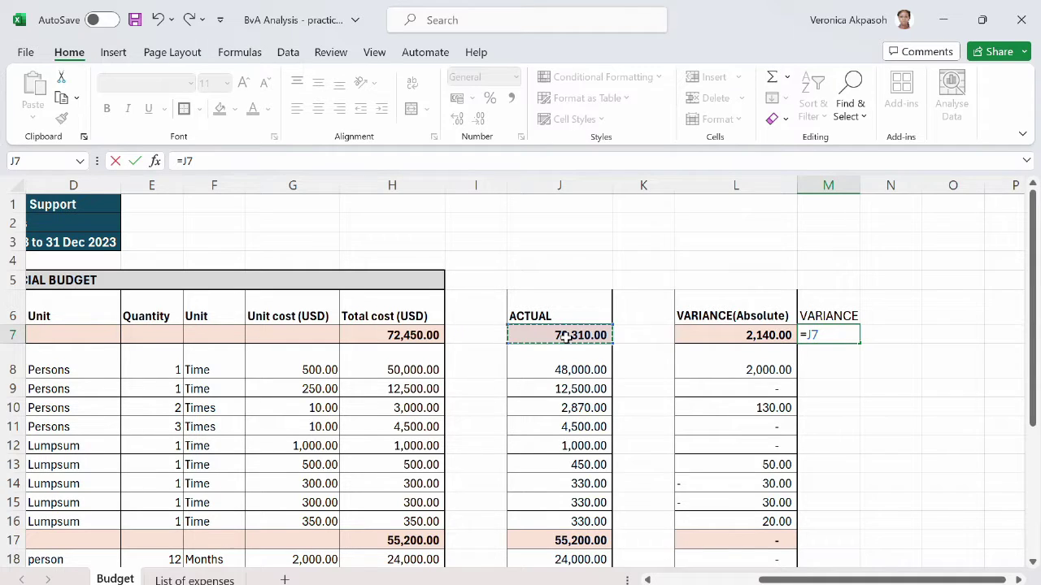
{"action": "type", "text": "/"}
{"action": "left_click", "coordinate": [377, 341]}
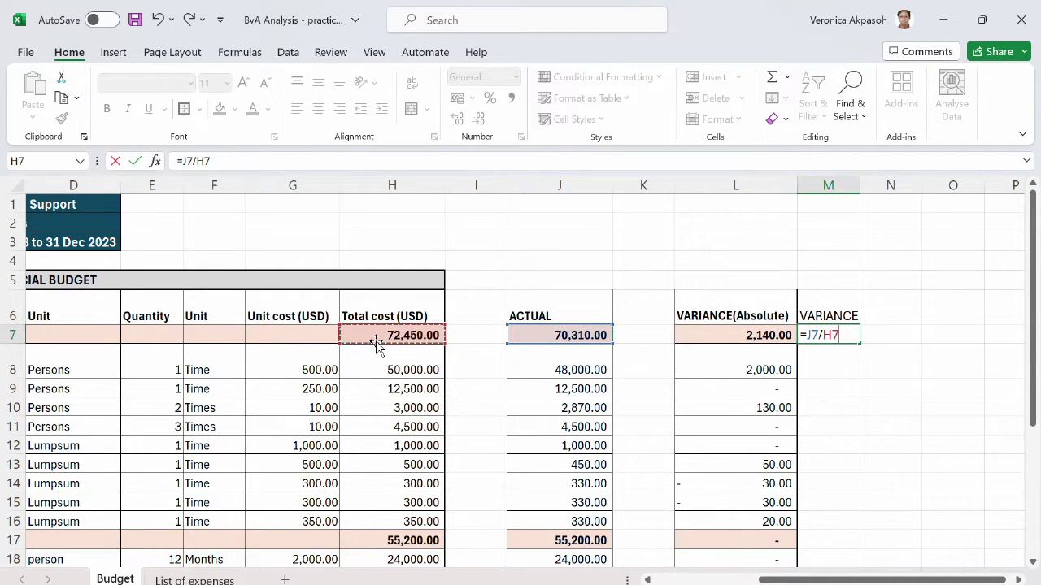
{"action": "key", "text": "Return"}
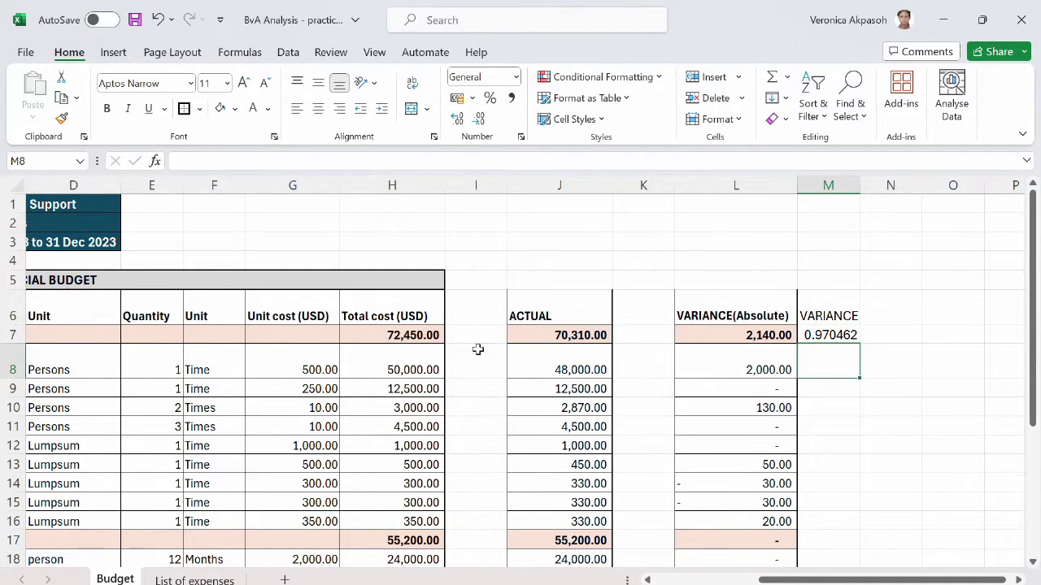
- Fill the M7 formula down to M27 and format the filled cells as percentages
{"action": "left_click", "coordinate": [858, 341]}
{"action": "left_click_drag", "start_coordinate": [859, 343], "coordinate": [824, 537]}
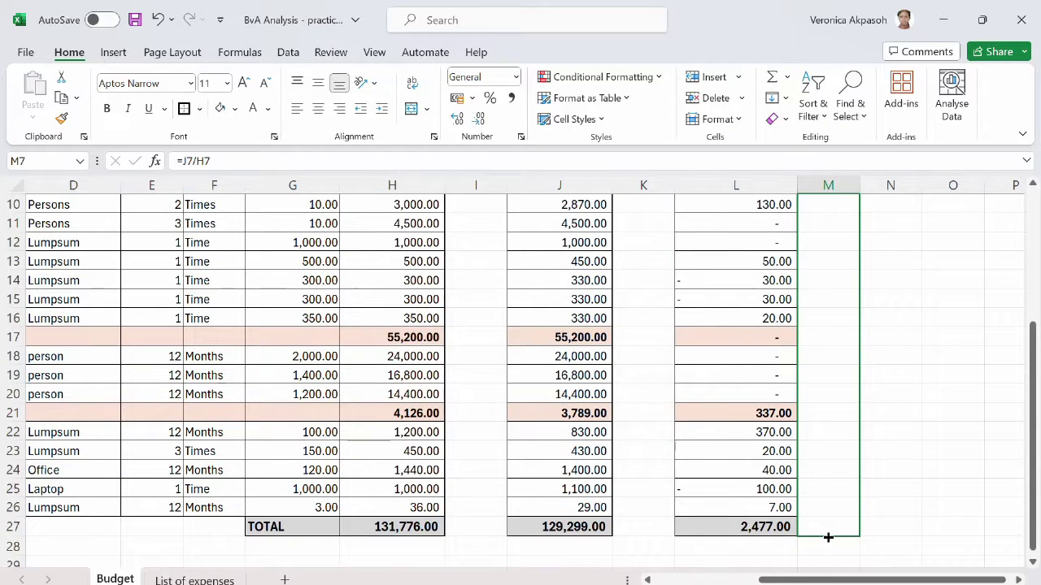
{"action": "scroll", "coordinate": [732, 366], "scroll_direction": "up", "scroll_amount": 3}
{"action": "left_click", "coordinate": [490, 97]}
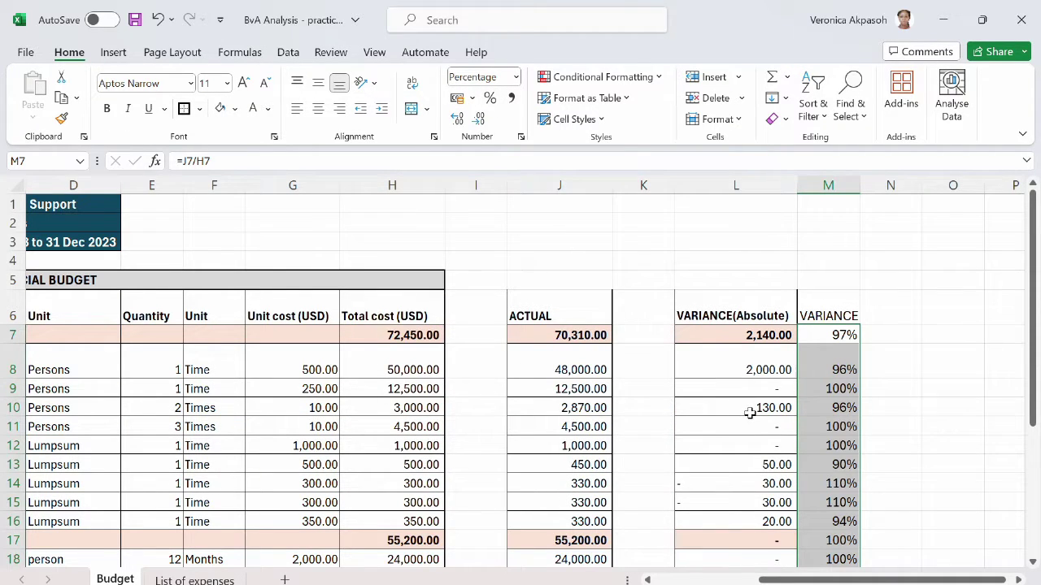
{"action": "scroll", "coordinate": [816, 435], "scroll_direction": "down", "scroll_amount": 2}
{"action": "scroll", "coordinate": [823, 442], "scroll_direction": "up", "scroll_amount": 2}
- Compare the Project Activities percentage in M7 with the budgeted subtotal in H7
{"action": "left_click", "coordinate": [842, 337]}
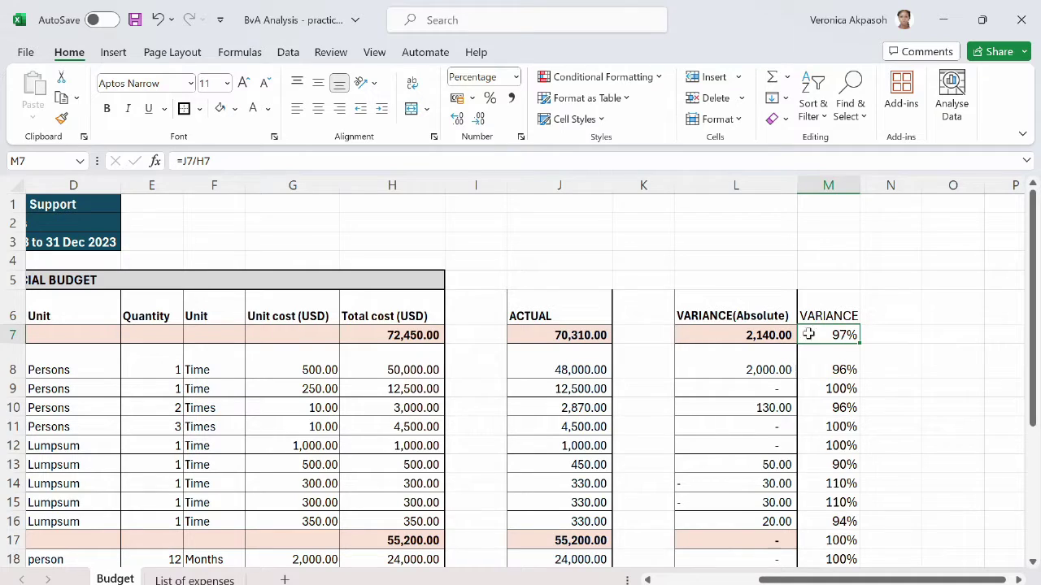
{"action": "left_click", "coordinate": [427, 337]}
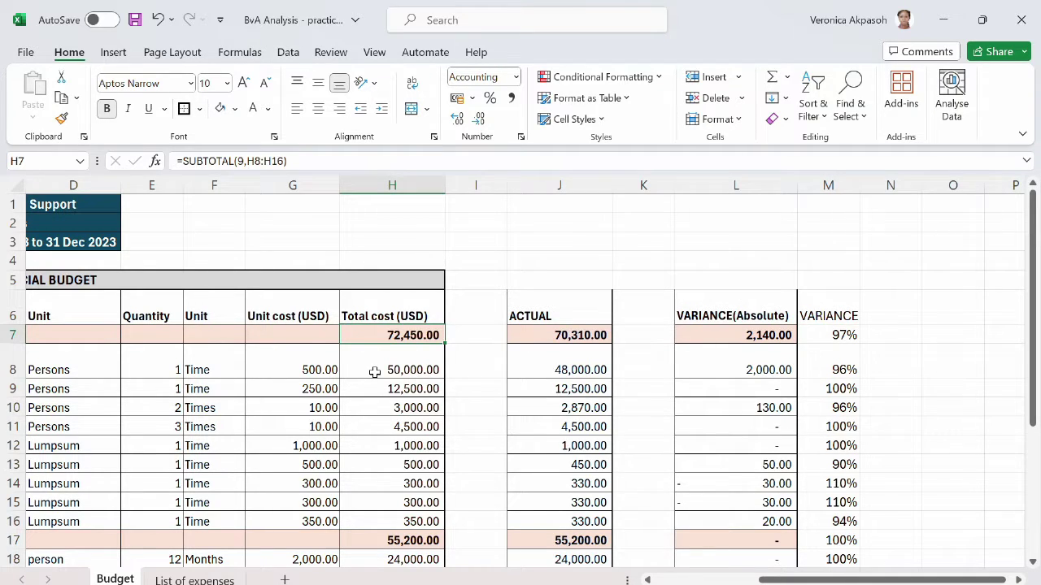
{"action": "mouse_move", "coordinate": [789, 579]}
{"action": "left_mouse_down"}
{"action": "mouse_move", "coordinate": [765, 580]}
{"action": "mouse_move", "coordinate": [778, 581]}
{"action": "left_mouse_up"}
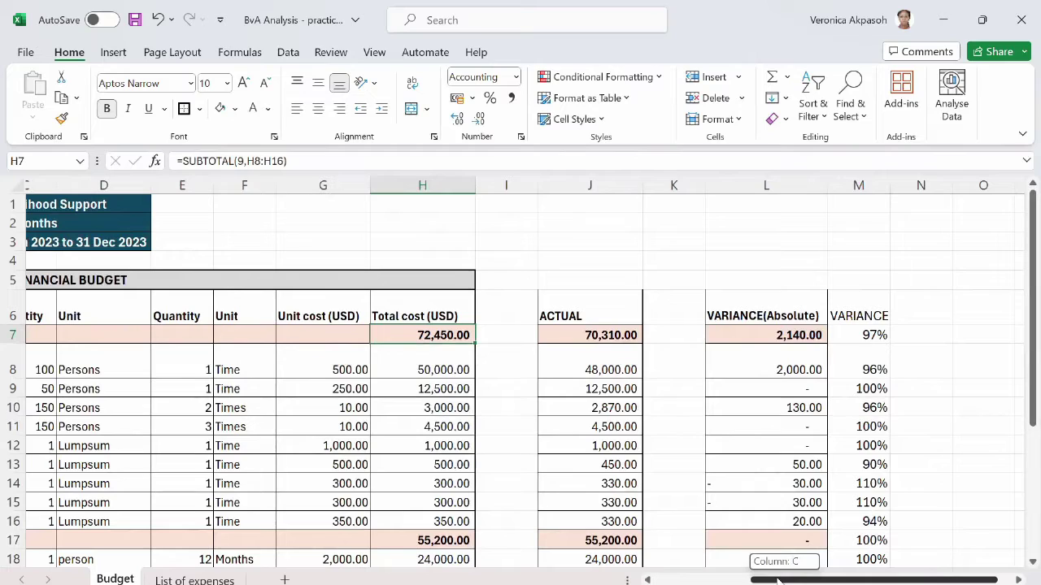
{"action": "left_click", "coordinate": [859, 342]}
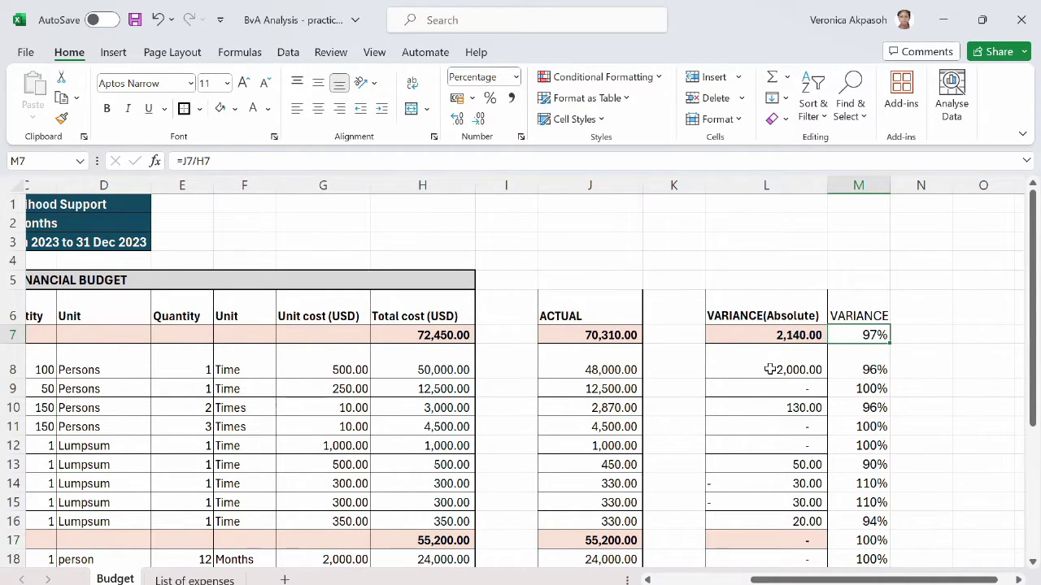
- Copy the formatting of the VARIANCE(Absolute) column L onto the VARIANCE column M with Format Painter
{"action": "left_click", "coordinate": [772, 186]}
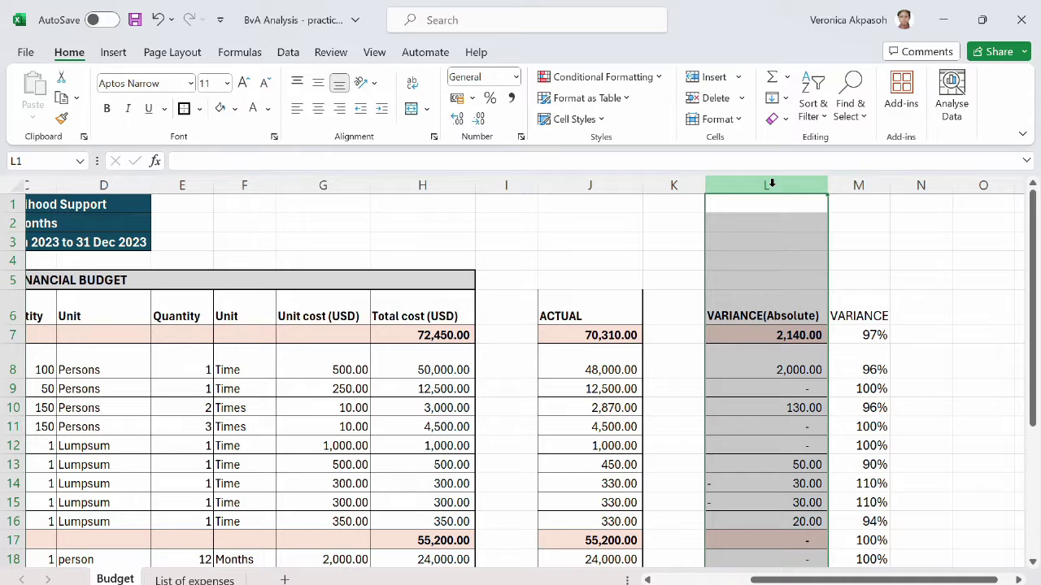
{"action": "left_click", "coordinate": [854, 186]}
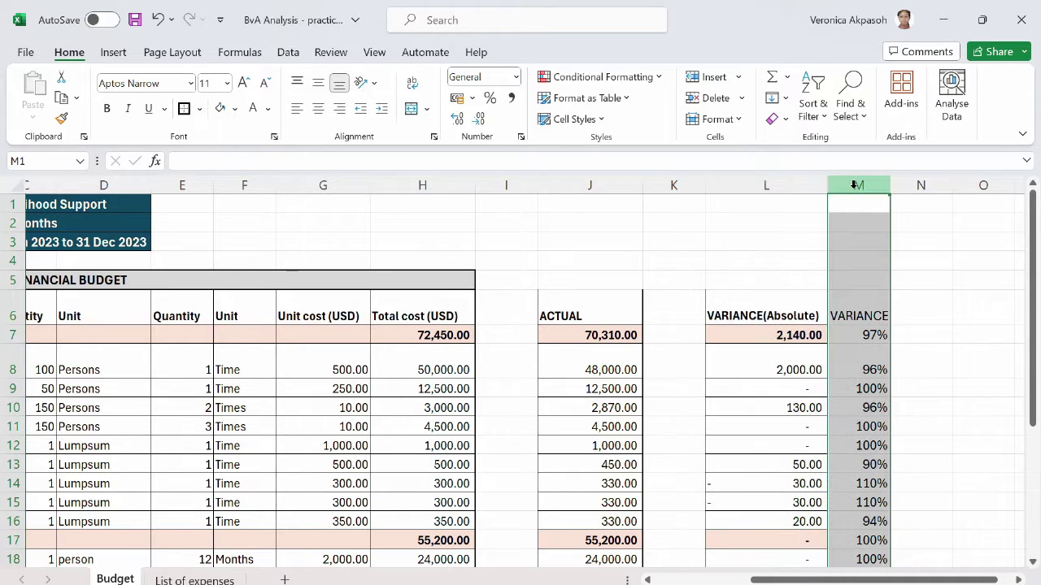
{"action": "left_click", "coordinate": [780, 185]}
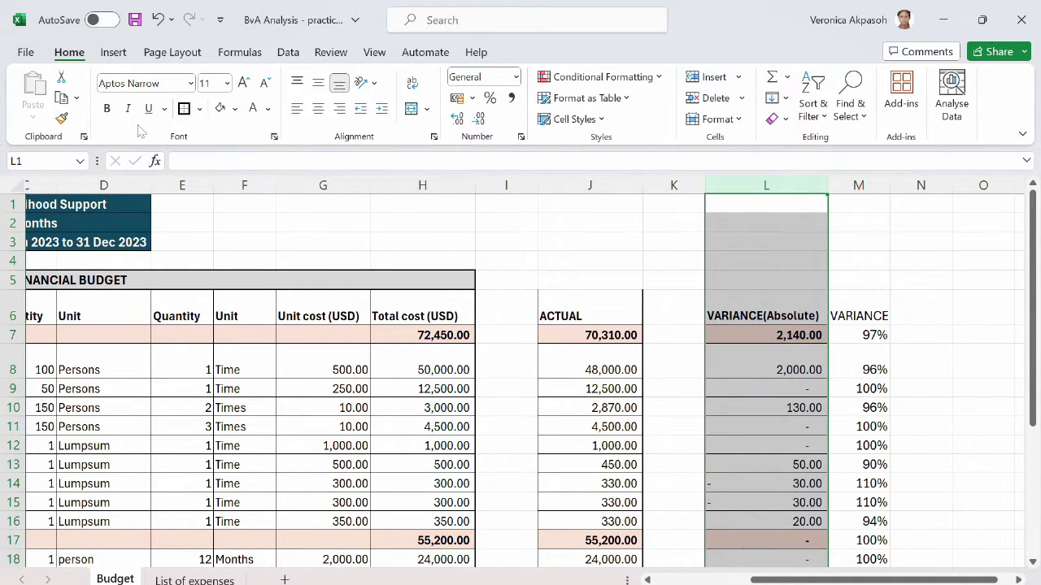
{"action": "left_click", "coordinate": [62, 120]}
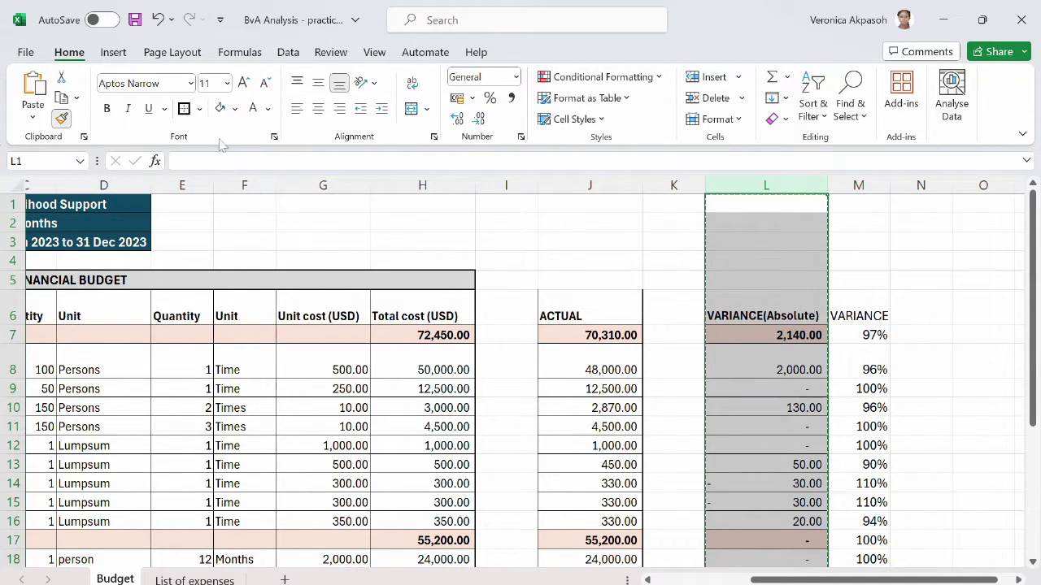
{"action": "left_click", "coordinate": [860, 180]}
{"action": "left_click", "coordinate": [859, 407]}
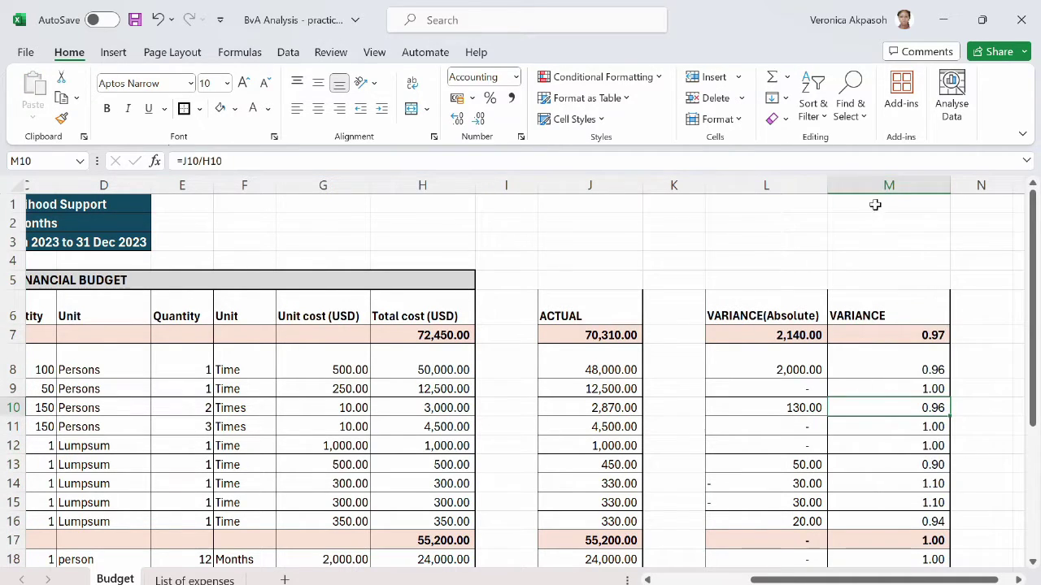
- Add outline borders around the ACTUAL header in J6 and around the two variance columns from row 6 down
{"action": "left_click", "coordinate": [602, 307]}
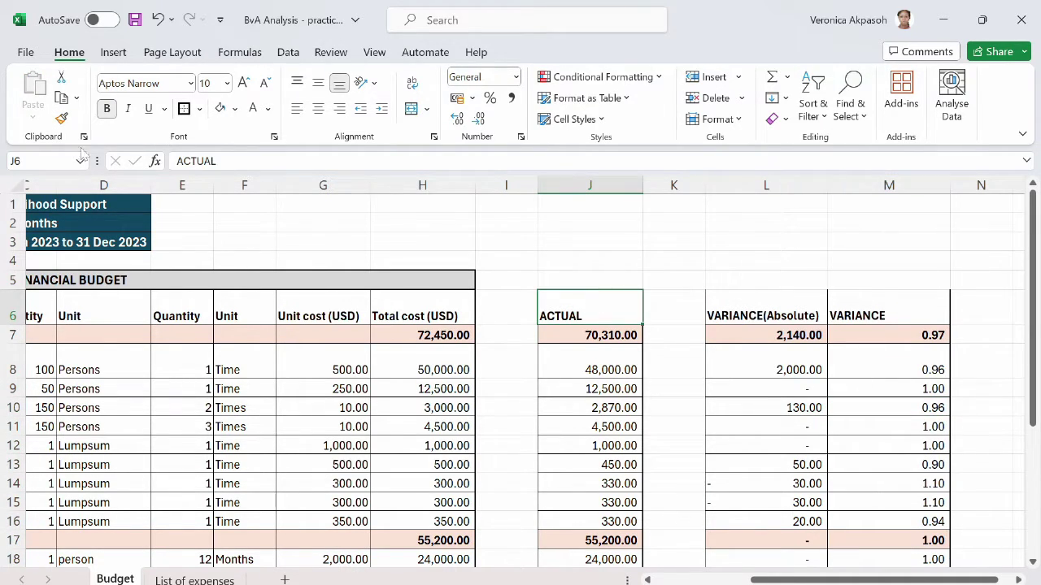
{"action": "left_click", "coordinate": [185, 109]}
{"action": "left_click", "coordinate": [574, 388]}
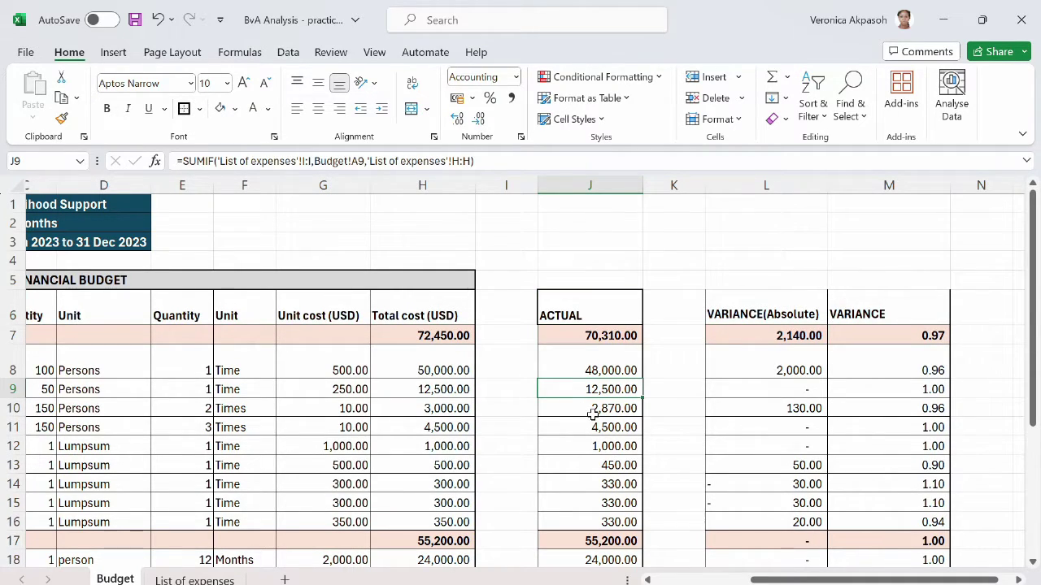
{"action": "left_click_drag", "start_coordinate": [744, 302], "coordinate": [836, 548]}
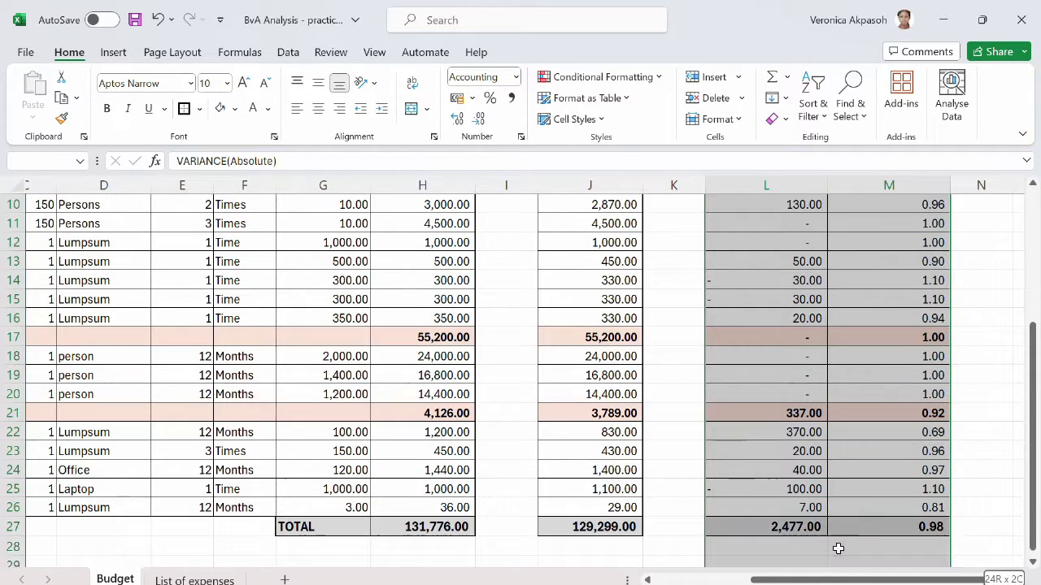
{"action": "scroll", "coordinate": [263, 202], "scroll_direction": "up", "scroll_amount": 3}
{"action": "left_click", "coordinate": [771, 423]}
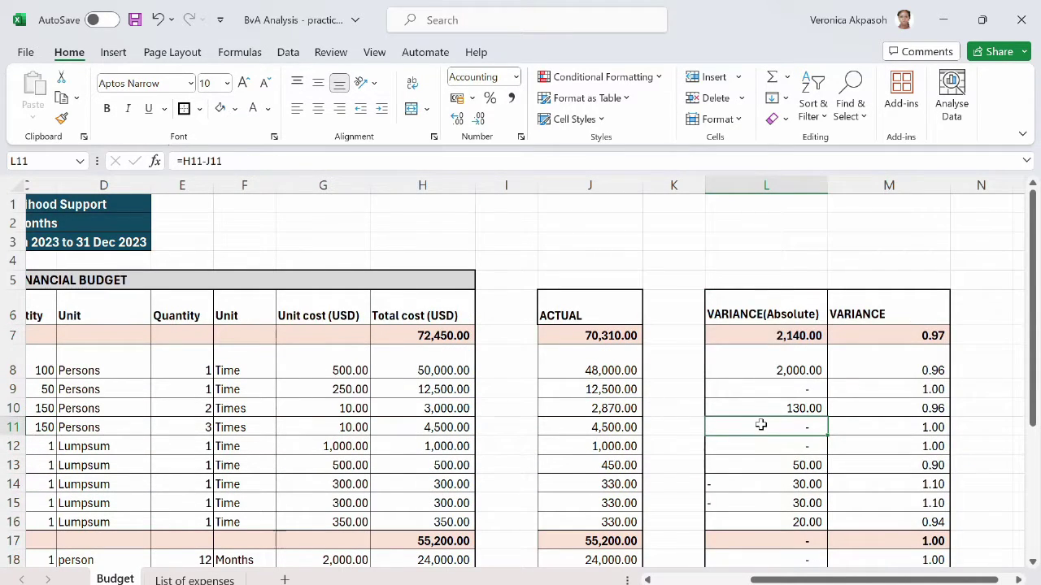
{"action": "scroll", "coordinate": [755, 426], "scroll_direction": "down", "scroll_amount": 3}
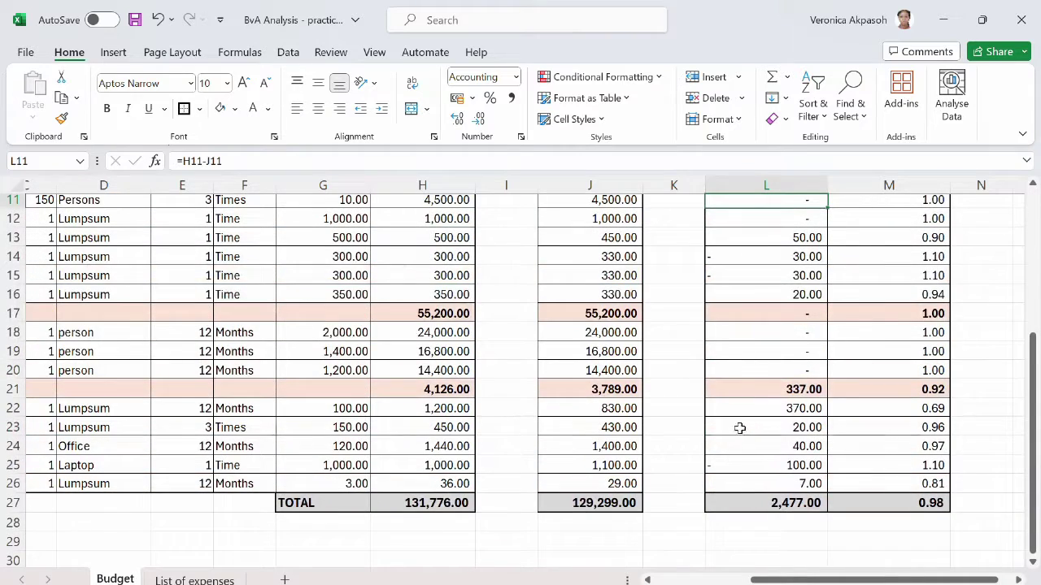
- Examine the ratios in the VARIANCE column M from the header down to the last budget lines
{"action": "scroll", "coordinate": [739, 428], "scroll_direction": "up", "scroll_amount": 3}
{"action": "left_click", "coordinate": [897, 318]}
{"action": "left_click", "coordinate": [890, 354]}
{"action": "left_click", "coordinate": [878, 480]}
{"action": "scroll", "coordinate": [870, 407], "scroll_direction": "down", "scroll_amount": 5}
{"action": "left_click", "coordinate": [860, 330]}
{"action": "scroll", "coordinate": [910, 329], "scroll_direction": "up", "scroll_amount": 5}
{"action": "scroll", "coordinate": [906, 344], "scroll_direction": "up", "scroll_amount": 1}
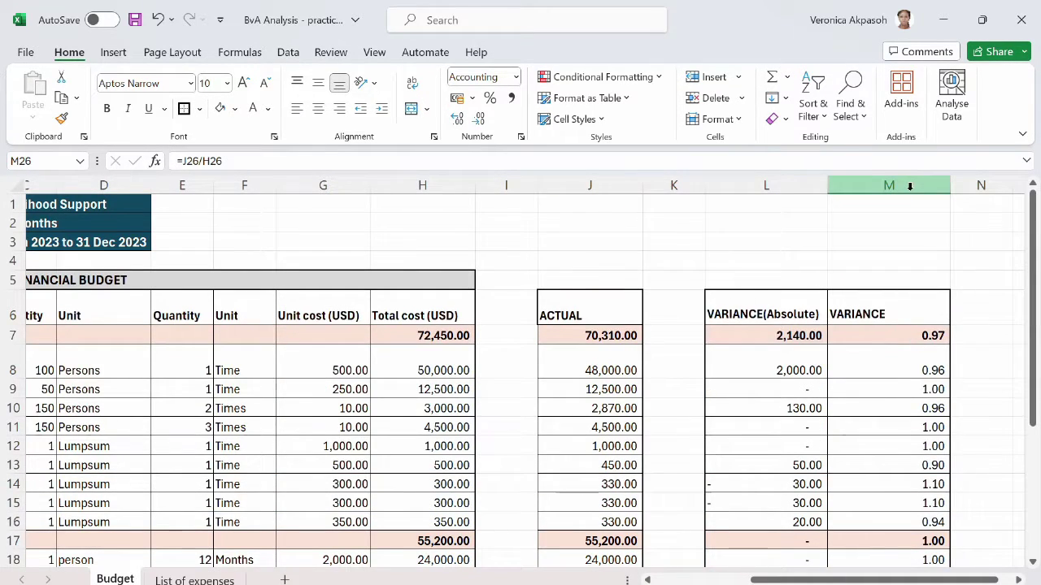
- Format the whole VARIANCE column M as percentages
{"action": "left_click", "coordinate": [889, 185]}
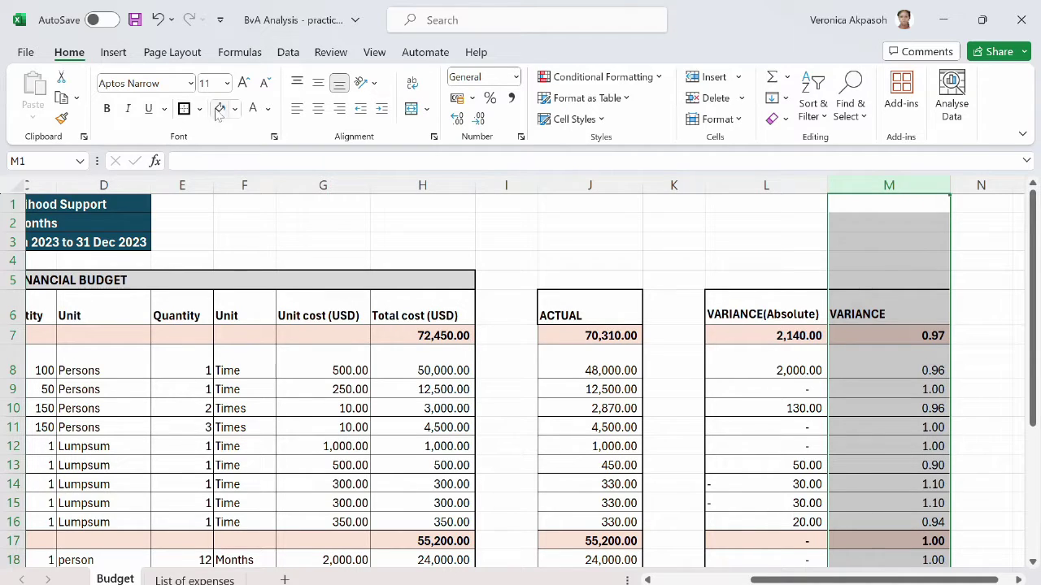
{"action": "left_click", "coordinate": [489, 99]}
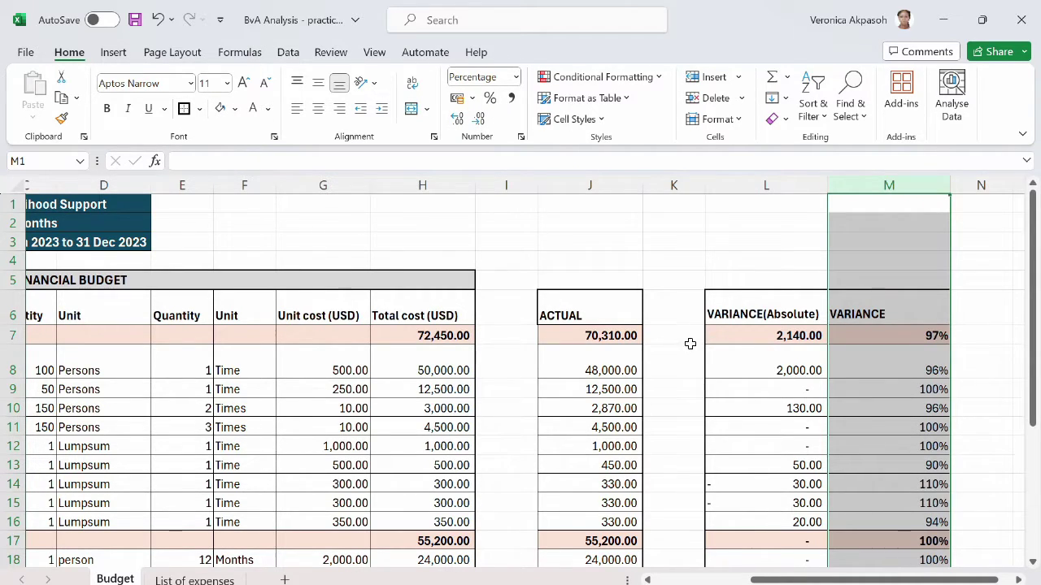
{"action": "left_click", "coordinate": [683, 367]}
- Review the variance columns down to the TOTAL row, comparing the overall percentage in M27 with the total budget and absolute variance
{"action": "scroll", "coordinate": [894, 480], "scroll_direction": "down", "scroll_amount": 3}
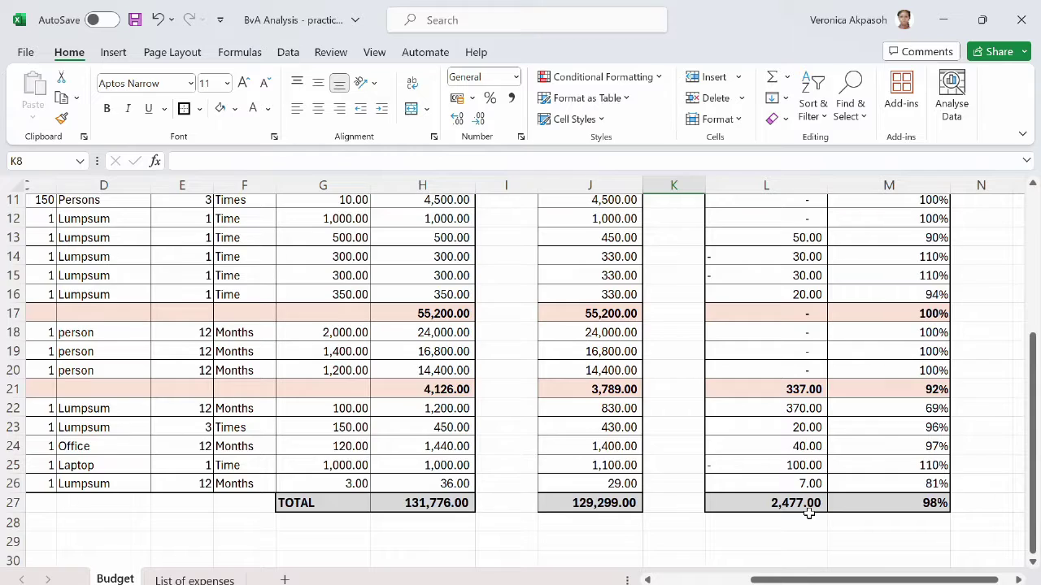
{"action": "scroll", "coordinate": [805, 500], "scroll_direction": "down", "scroll_amount": 2}
{"action": "scroll", "coordinate": [789, 471], "scroll_direction": "up", "scroll_amount": 5}
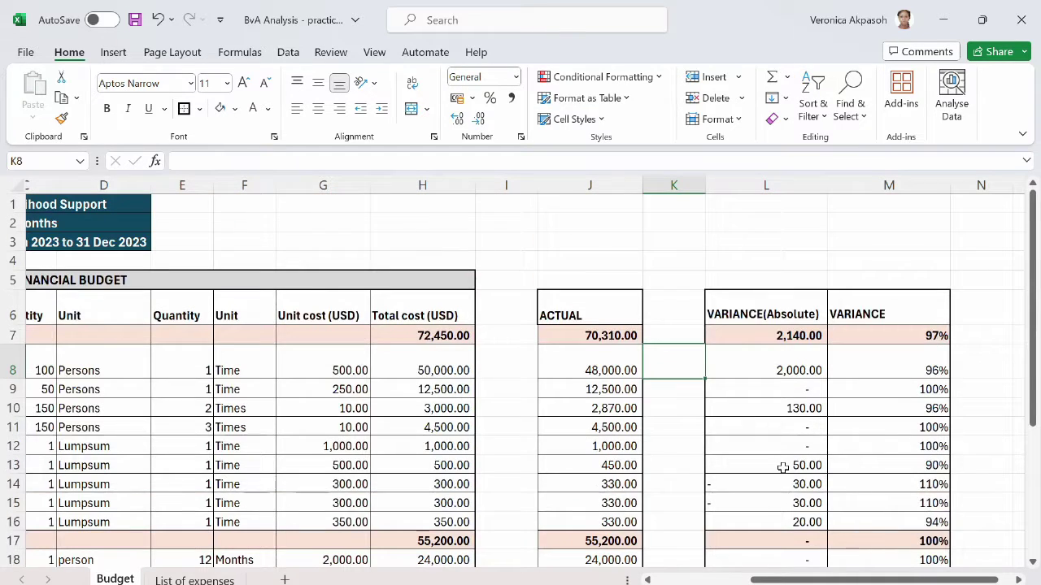
{"action": "scroll", "coordinate": [782, 467], "scroll_direction": "down", "scroll_amount": 4}
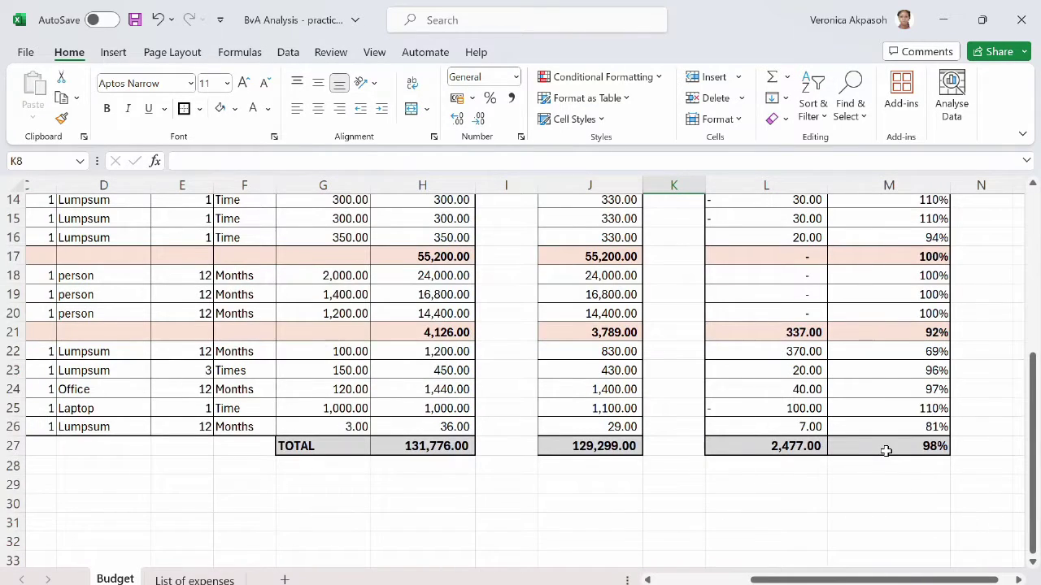
{"action": "left_click", "coordinate": [886, 451]}
{"action": "left_click", "coordinate": [423, 446]}
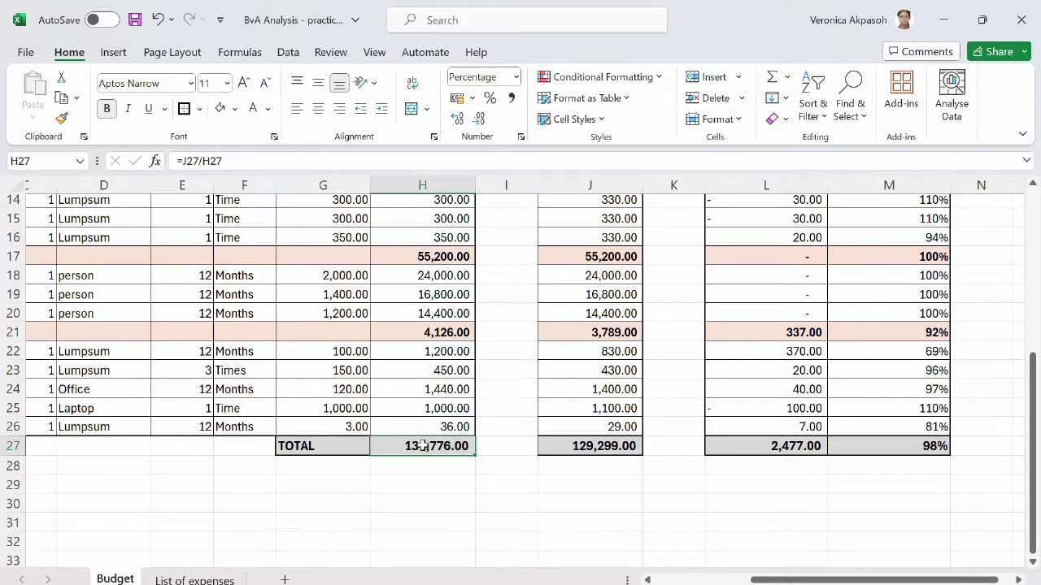
{"action": "left_click", "coordinate": [760, 446]}
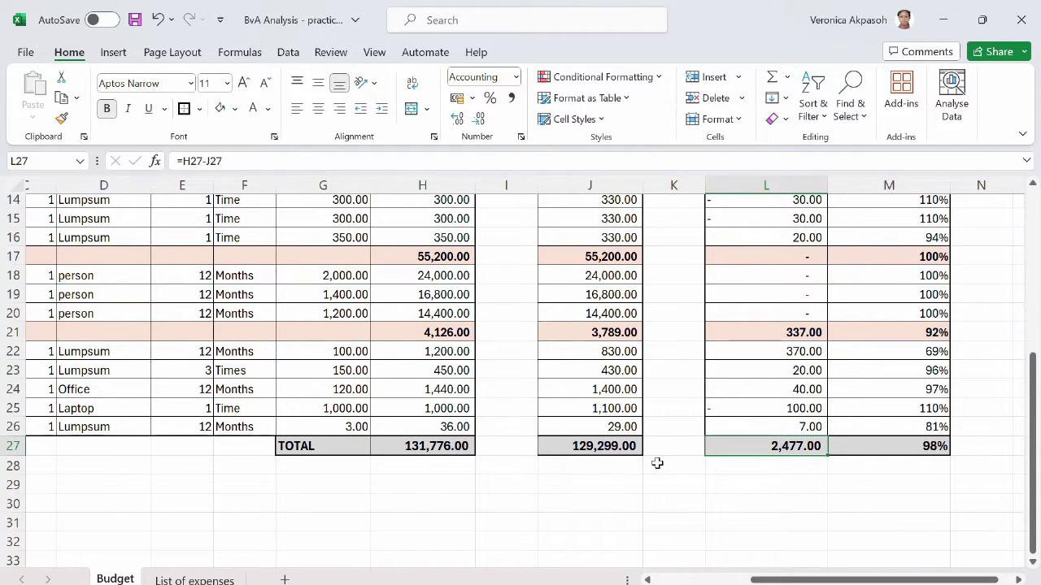
- Compare the underspent line in L8 with the overspent lines in L14, L15 and L25 of the absolute variance column
{"action": "scroll", "coordinate": [657, 462], "scroll_direction": "up", "scroll_amount": 5}
{"action": "left_click_drag", "start_coordinate": [764, 370], "coordinate": [763, 532]}
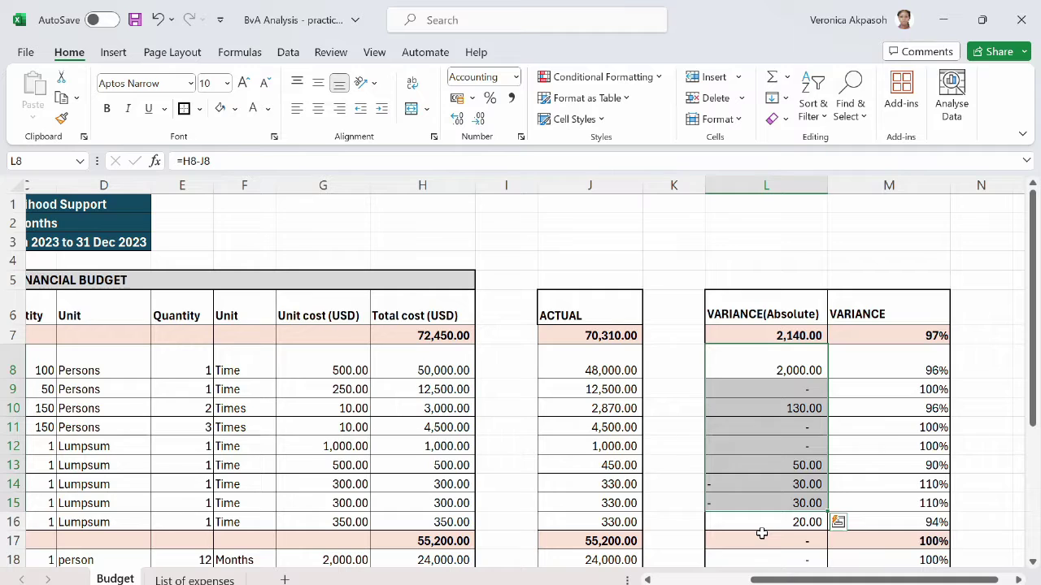
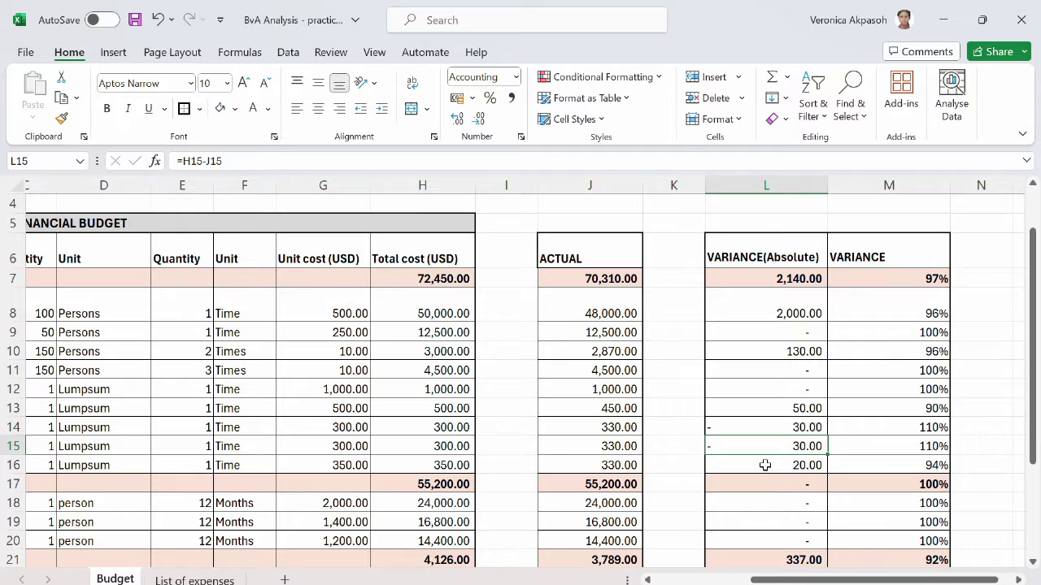
{"action": "left_click", "coordinate": [765, 313]}
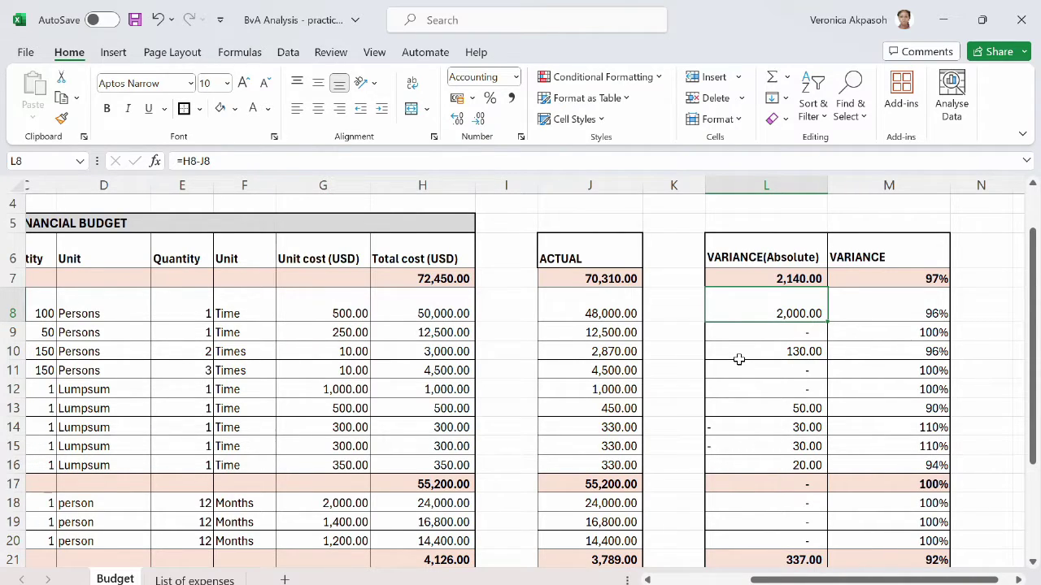
{"action": "scroll", "coordinate": [746, 432], "scroll_direction": "down", "scroll_amount": 3}
{"action": "left_click", "coordinate": [742, 410]}
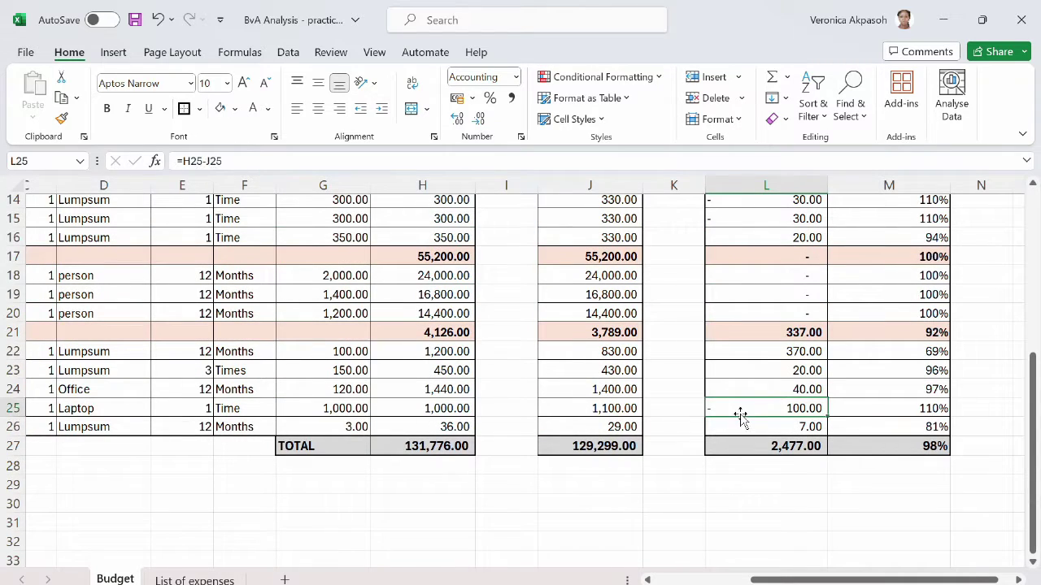
{"action": "scroll", "coordinate": [742, 416], "scroll_direction": "up", "scroll_amount": 3}
{"action": "left_click_drag", "start_coordinate": [762, 426], "coordinate": [761, 444]}
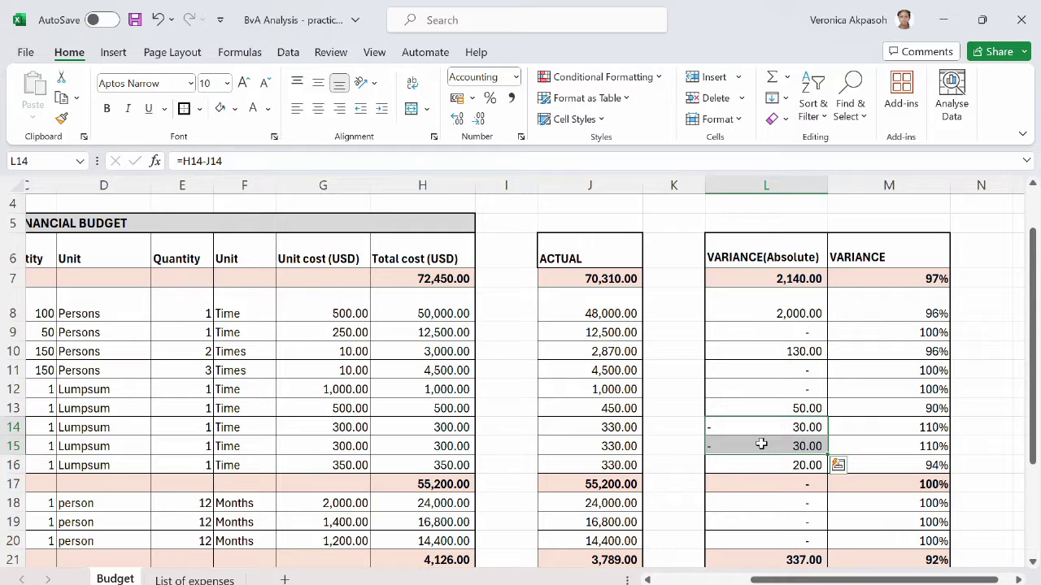
{"action": "left_click", "coordinate": [791, 314]}
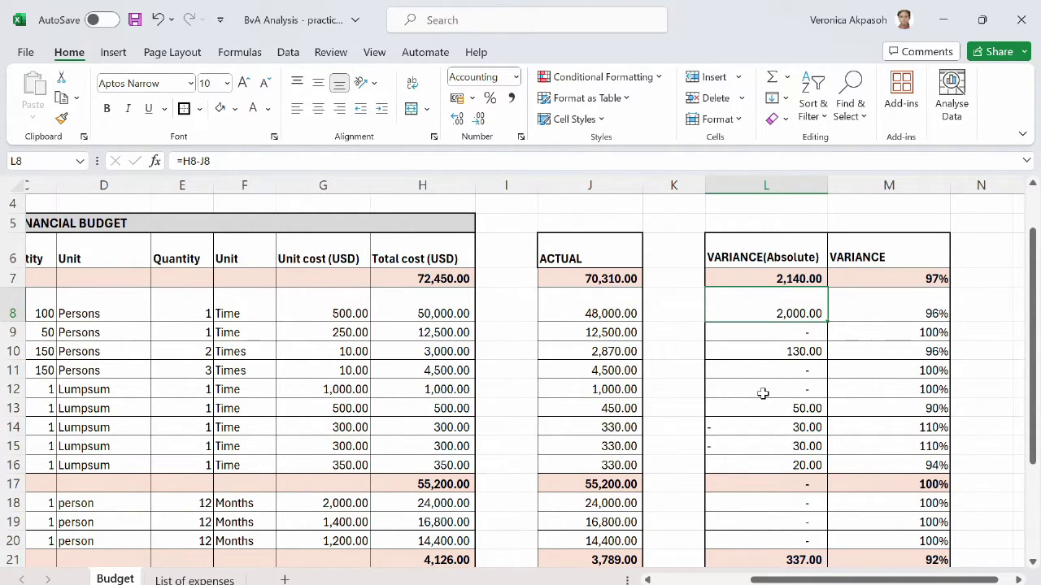
- Look through the VARIANCE(Absolute) column once more for negative amounts, checking L15 and L14
{"action": "scroll", "coordinate": [767, 413], "scroll_direction": "up", "scroll_amount": 1}
{"action": "scroll", "coordinate": [732, 374], "scroll_direction": "down", "scroll_amount": 1}
{"action": "left_click", "coordinate": [766, 186]}
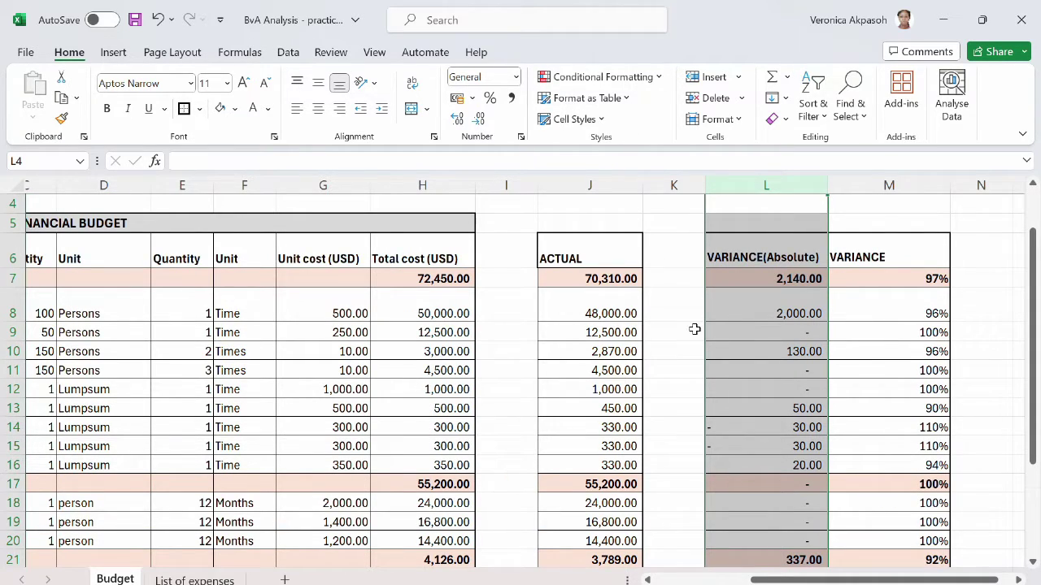
{"action": "left_click", "coordinate": [768, 447]}
{"action": "scroll", "coordinate": [771, 471], "scroll_direction": "down", "scroll_amount": 2}
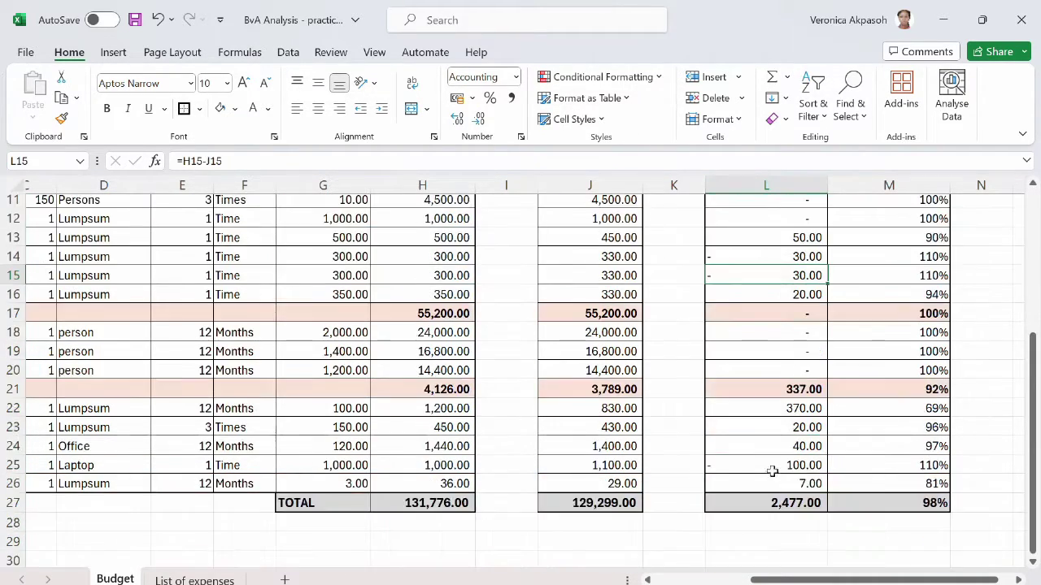
{"action": "scroll", "coordinate": [771, 472], "scroll_direction": "up", "scroll_amount": 2}
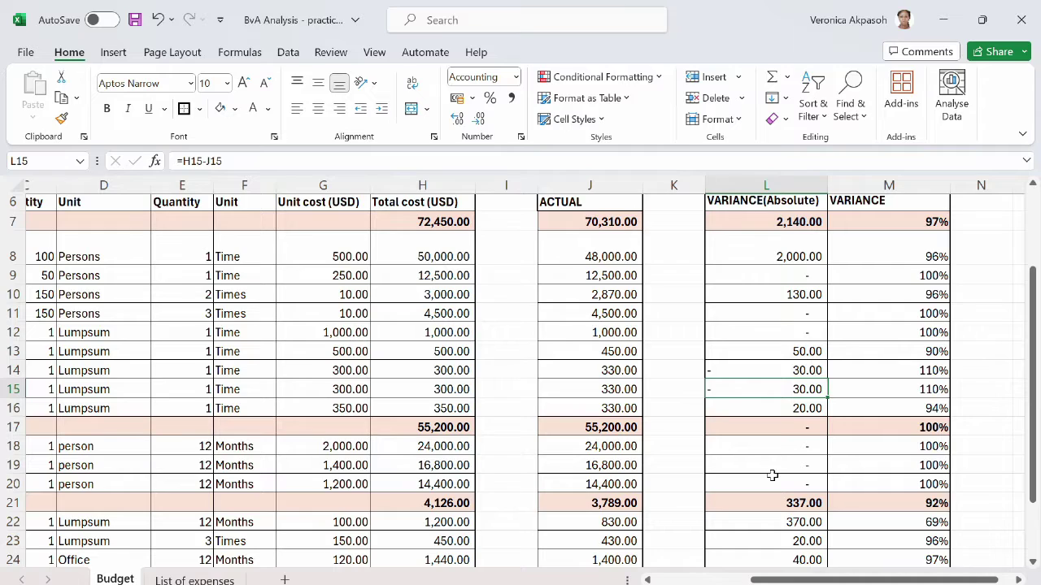
{"action": "left_click", "coordinate": [798, 370]}
{"action": "scroll", "coordinate": [748, 225], "scroll_direction": "up", "scroll_amount": 2}
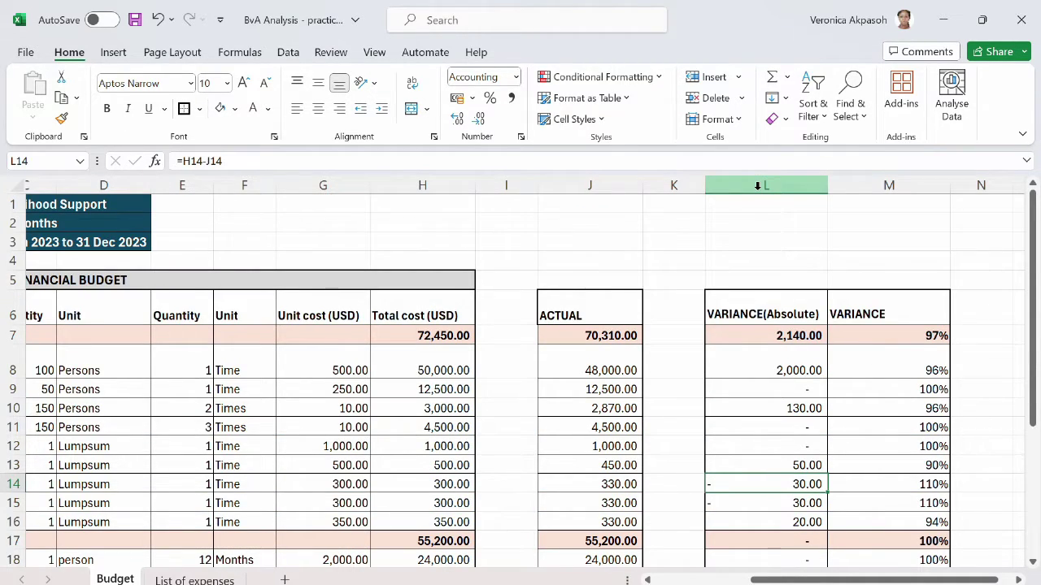
- Apply a Less Than 0 conditional formatting rule to column L with Light Red Fill with Dark Red Text
{"action": "left_click", "coordinate": [757, 185]}
{"action": "left_click", "coordinate": [659, 78]}
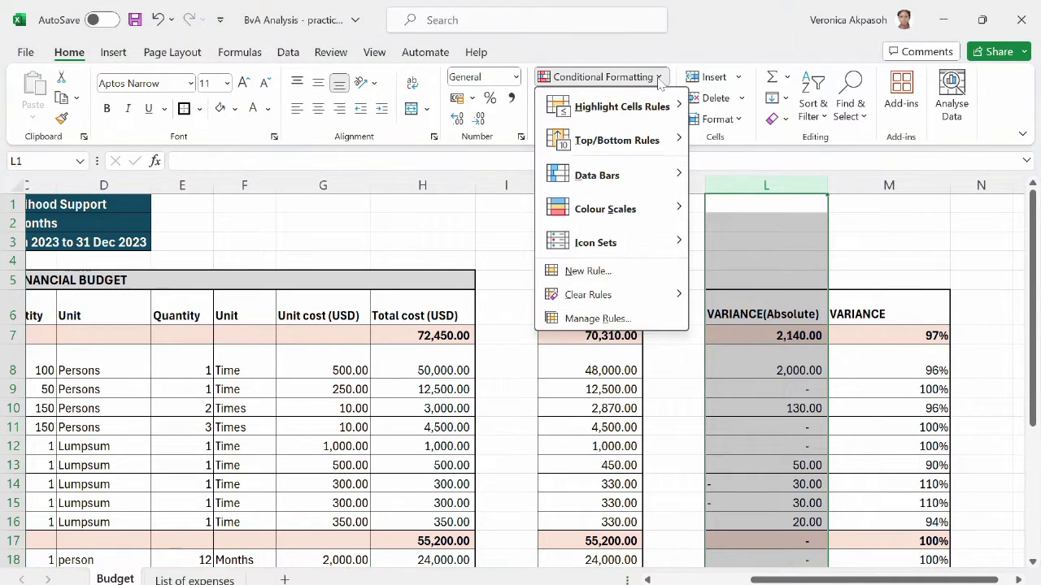
{"action": "mouse_move", "coordinate": [648, 113]}
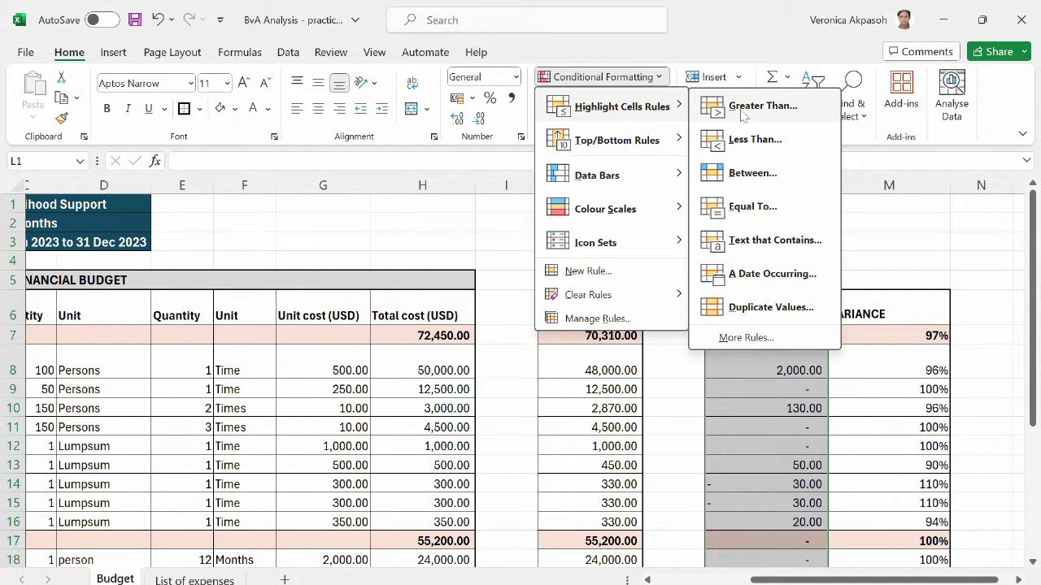
{"action": "left_click", "coordinate": [755, 139]}
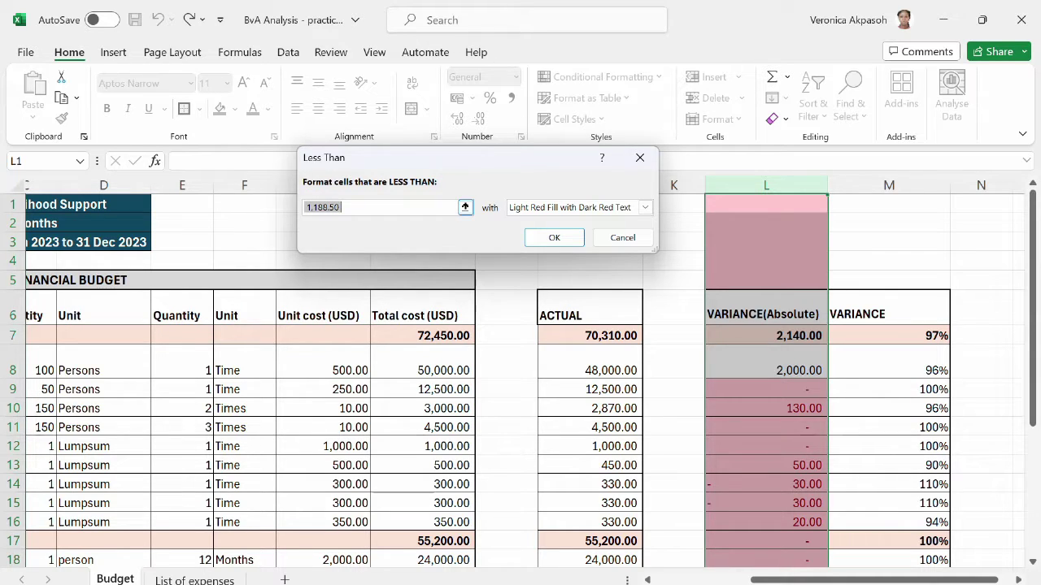
{"action": "type", "text": "0"}
{"action": "left_click", "coordinate": [569, 237]}
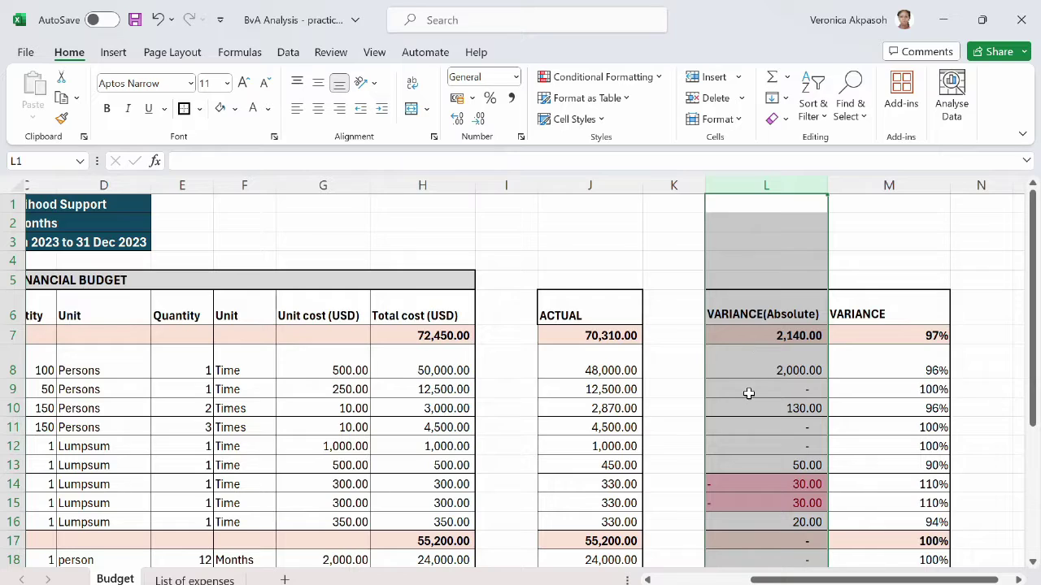
- Apply a Less Than 0 conditional formatting rule to column L with a custom solid red fill
{"action": "left_click", "coordinate": [655, 82]}
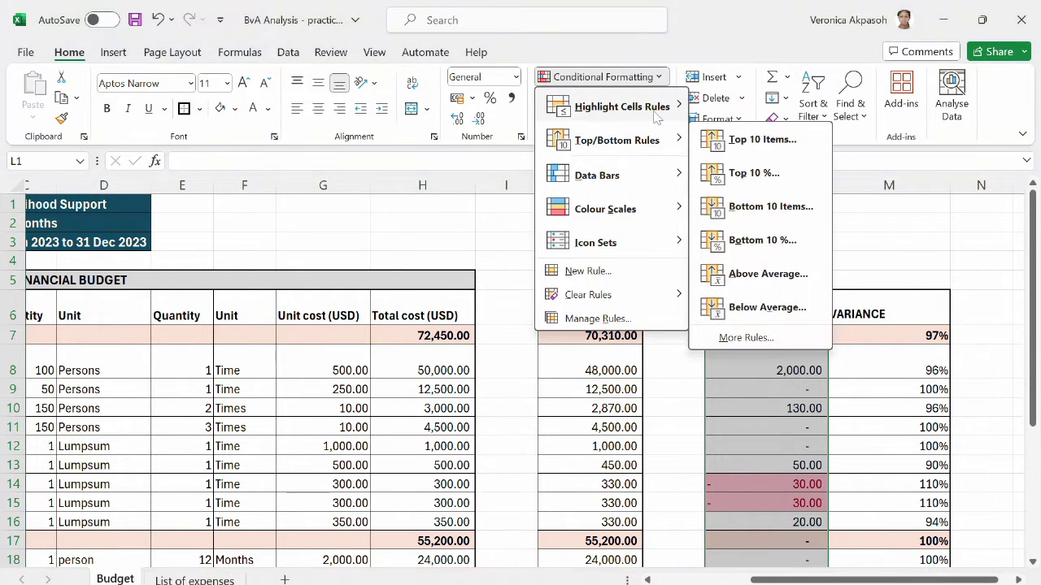
{"action": "mouse_move", "coordinate": [643, 106]}
{"action": "left_click", "coordinate": [750, 140]}
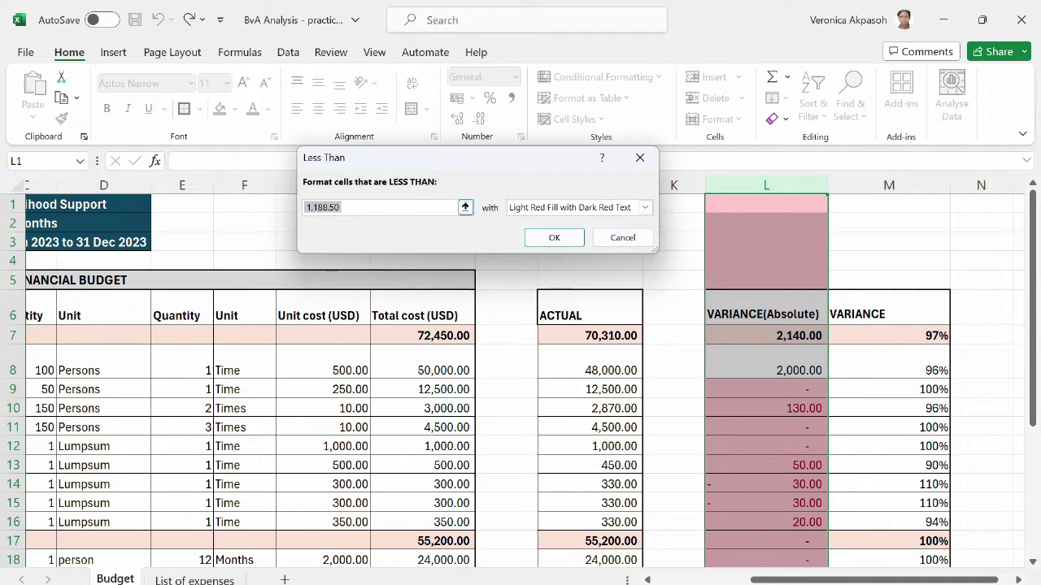
{"action": "type", "text": "0"}
{"action": "left_click", "coordinate": [644, 208]}
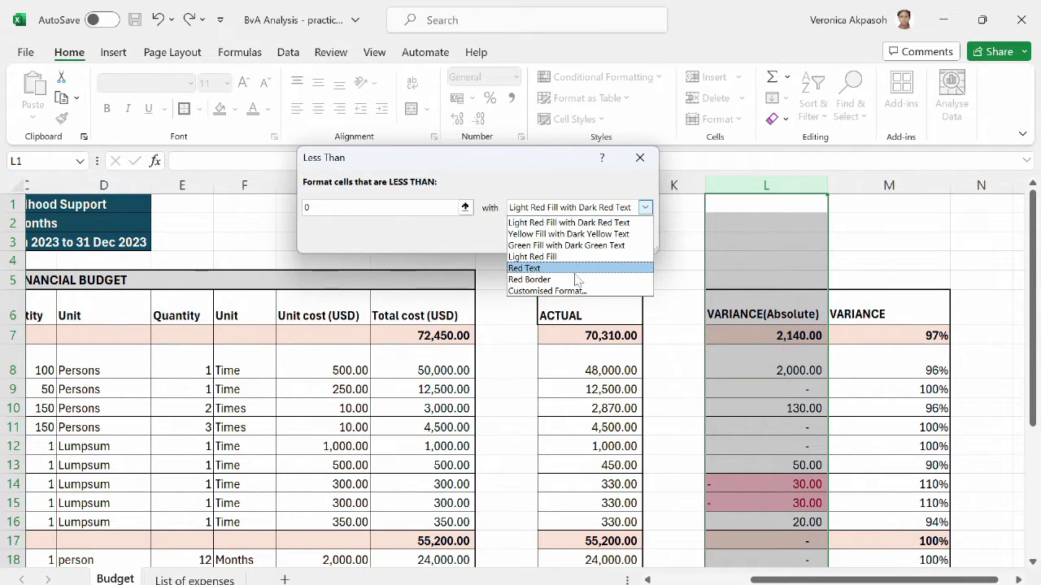
{"action": "left_click", "coordinate": [577, 291]}
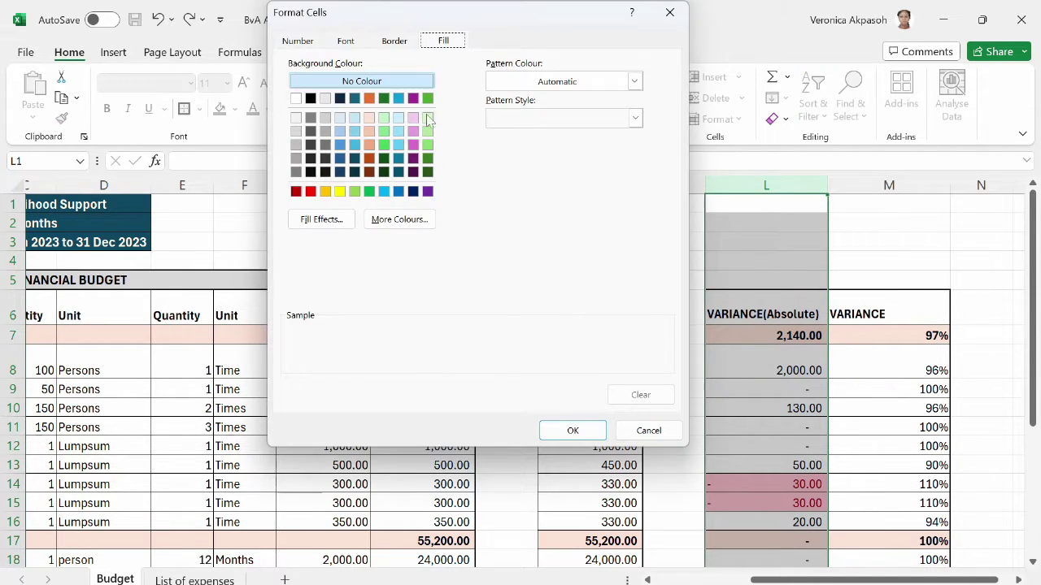
{"action": "left_click", "coordinate": [309, 191]}
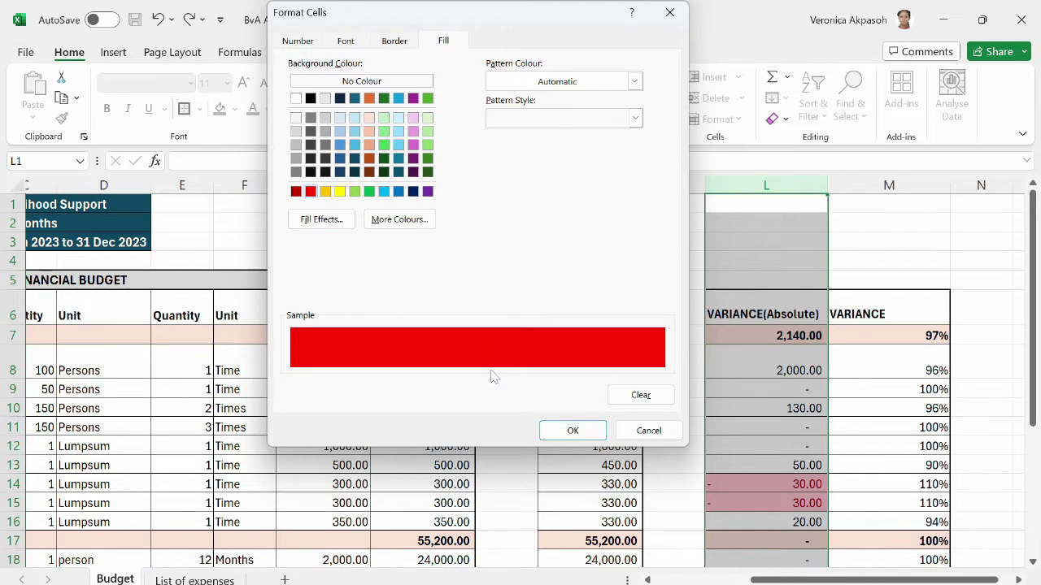
{"action": "left_click", "coordinate": [570, 430]}
{"action": "left_click", "coordinate": [554, 238]}
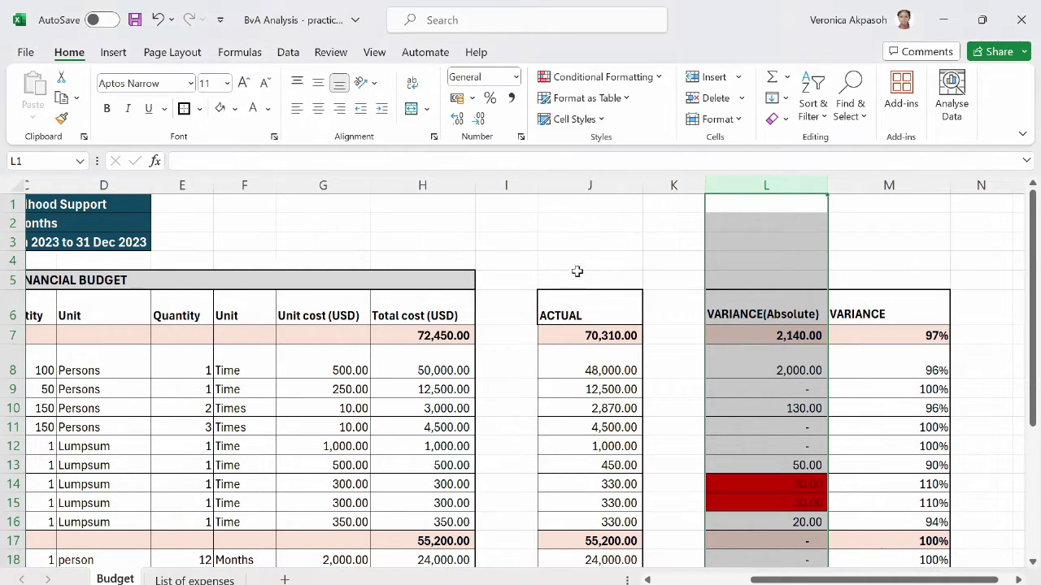
- Review the red-highlighted overspent lines L14, L15 and L25 in the absolute variance column against the rest of the table
{"action": "left_click", "coordinate": [780, 429]}
{"action": "scroll", "coordinate": [792, 456], "scroll_direction": "down", "scroll_amount": 5}
{"action": "scroll", "coordinate": [785, 395], "scroll_direction": "up", "scroll_amount": 5}
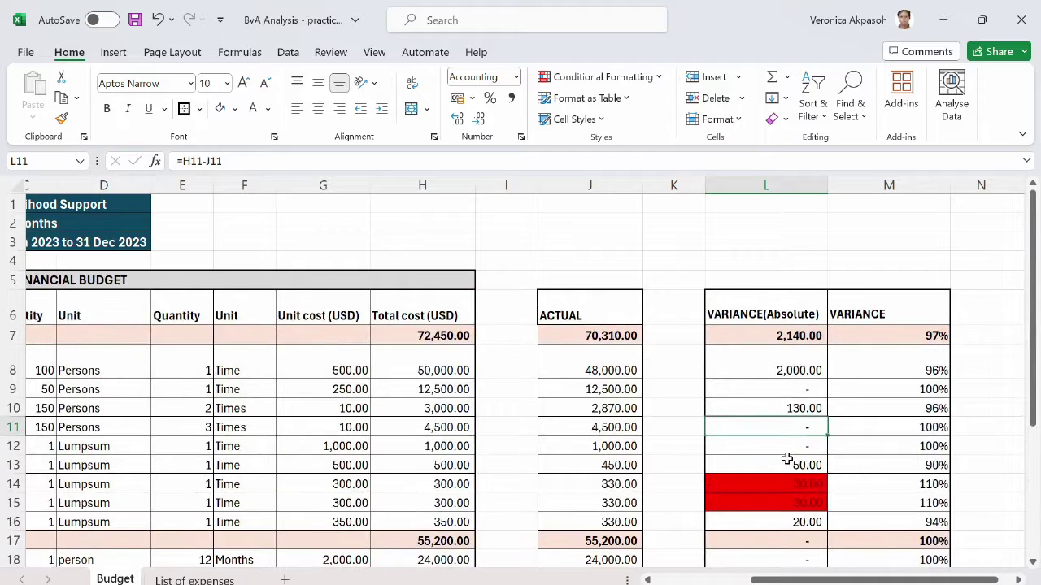
{"action": "scroll", "coordinate": [757, 395], "scroll_direction": "down", "scroll_amount": 2}
{"action": "left_click_drag", "start_coordinate": [757, 318], "coordinate": [757, 332]}
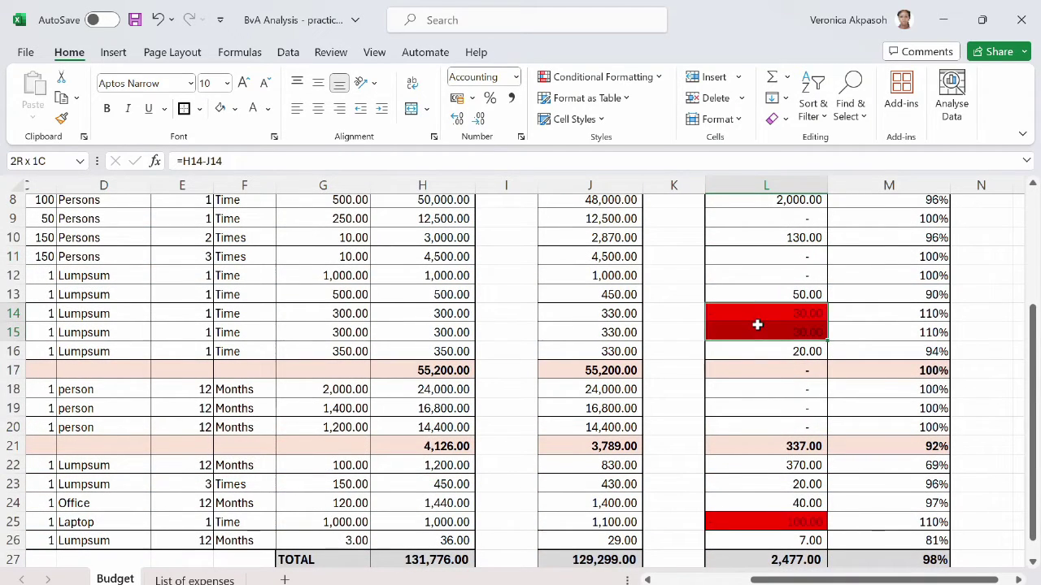
{"action": "scroll", "coordinate": [746, 432], "scroll_direction": "down", "scroll_amount": 2}
{"action": "left_click", "coordinate": [757, 414]}
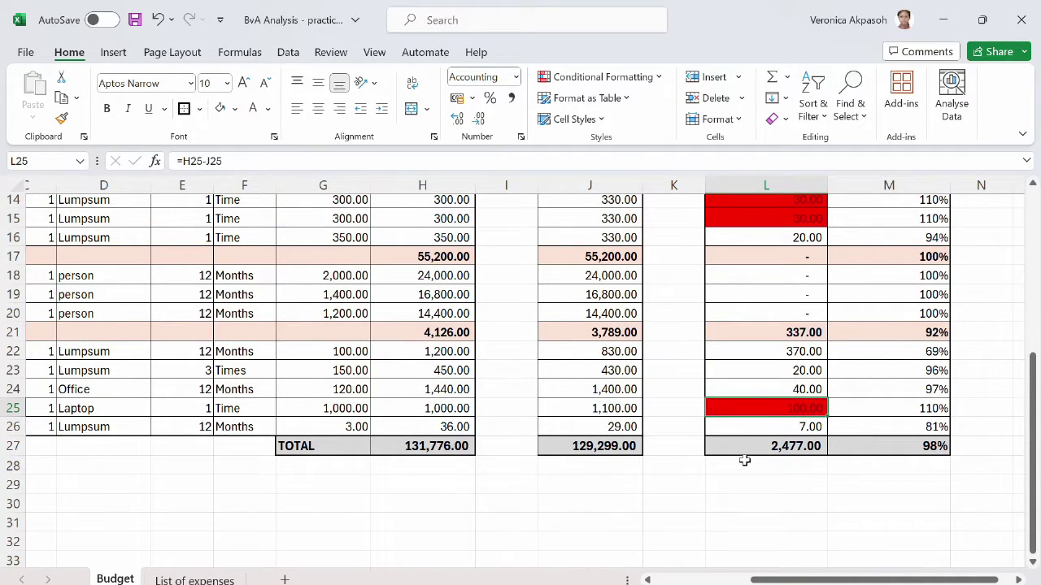
{"action": "scroll", "coordinate": [744, 461], "scroll_direction": "up", "scroll_amount": 5}
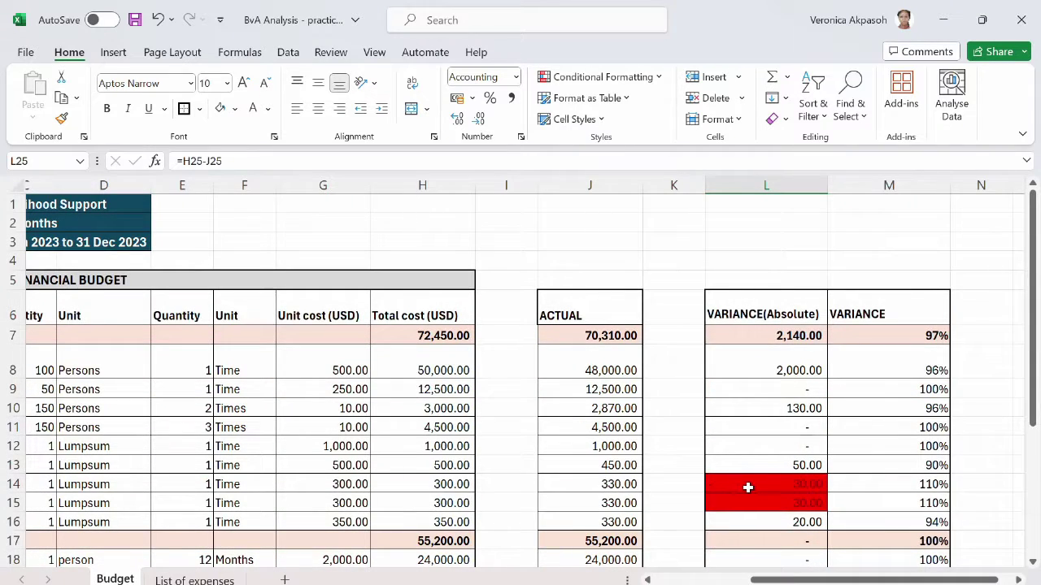
{"action": "left_click_drag", "start_coordinate": [756, 484], "coordinate": [762, 497]}
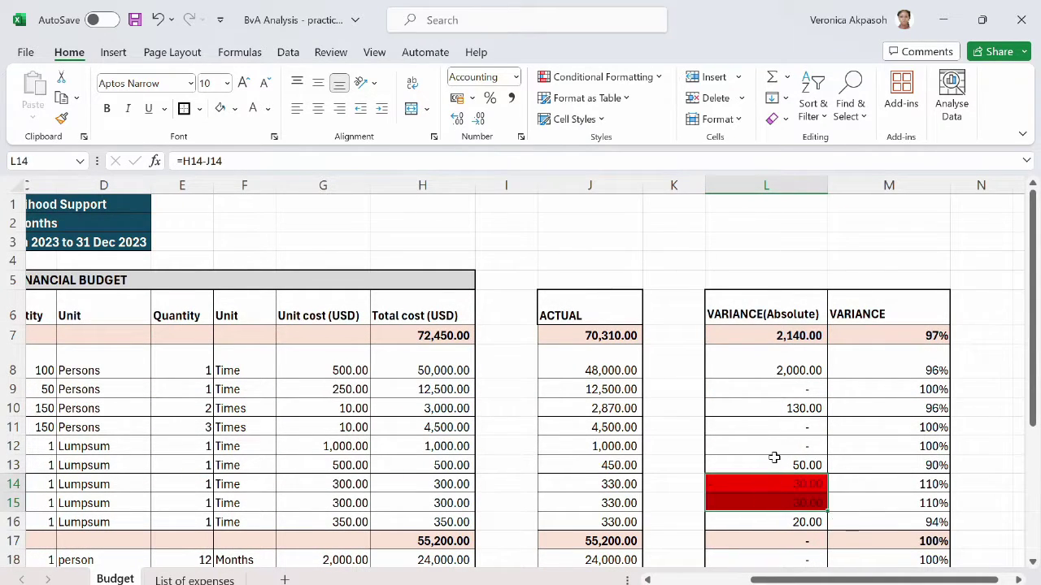
{"action": "scroll", "coordinate": [773, 460], "scroll_direction": "down", "scroll_amount": 3}
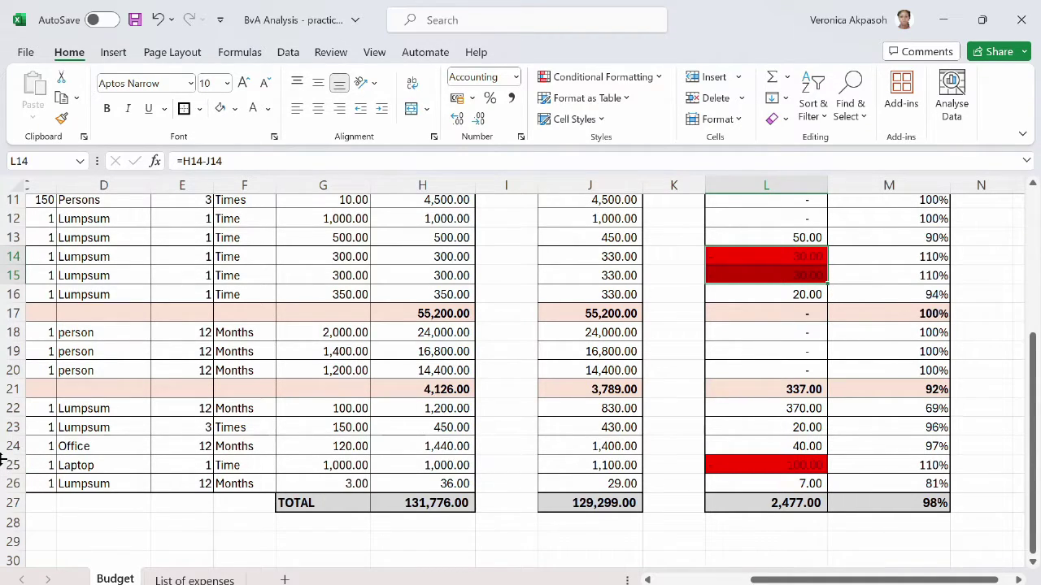
{"action": "left_click", "coordinate": [10, 466]}
{"action": "mouse_move", "coordinate": [806, 580]}
{"action": "left_mouse_down"}
{"action": "mouse_move", "coordinate": [795, 579]}
{"action": "mouse_move", "coordinate": [809, 579]}
{"action": "left_mouse_up"}
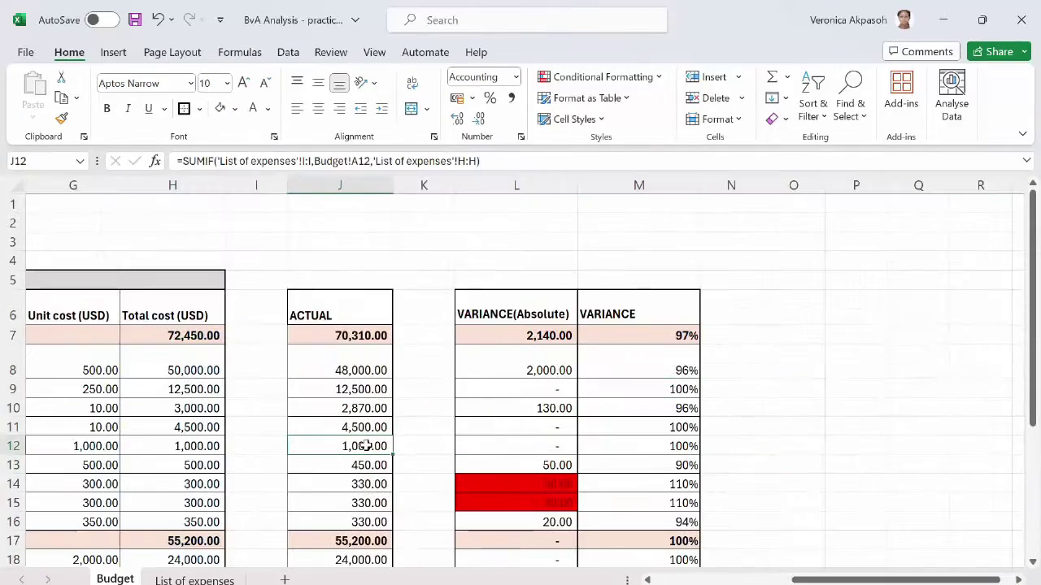
{"action": "scroll", "coordinate": [367, 446], "scroll_direction": "down", "scroll_amount": 4}
{"action": "scroll", "coordinate": [368, 445], "scroll_direction": "up", "scroll_amount": 4}
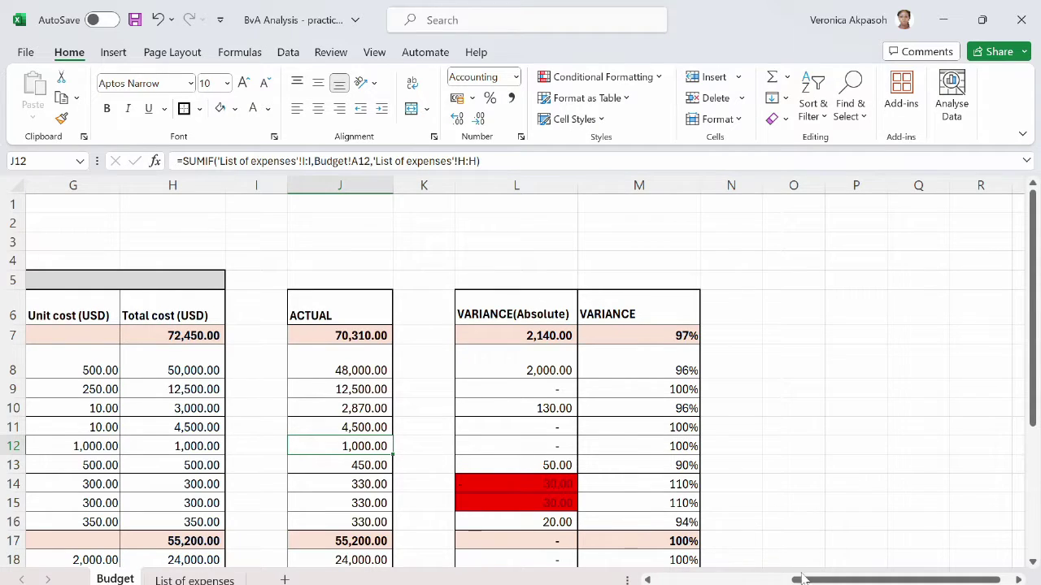
- Examine the Project Activities, Personnel Costs and Administrative Costs category rows, comparing the Personnel Costs subtotals in H17 and J17
{"action": "left_click_drag", "start_coordinate": [805, 579], "coordinate": [675, 579]}
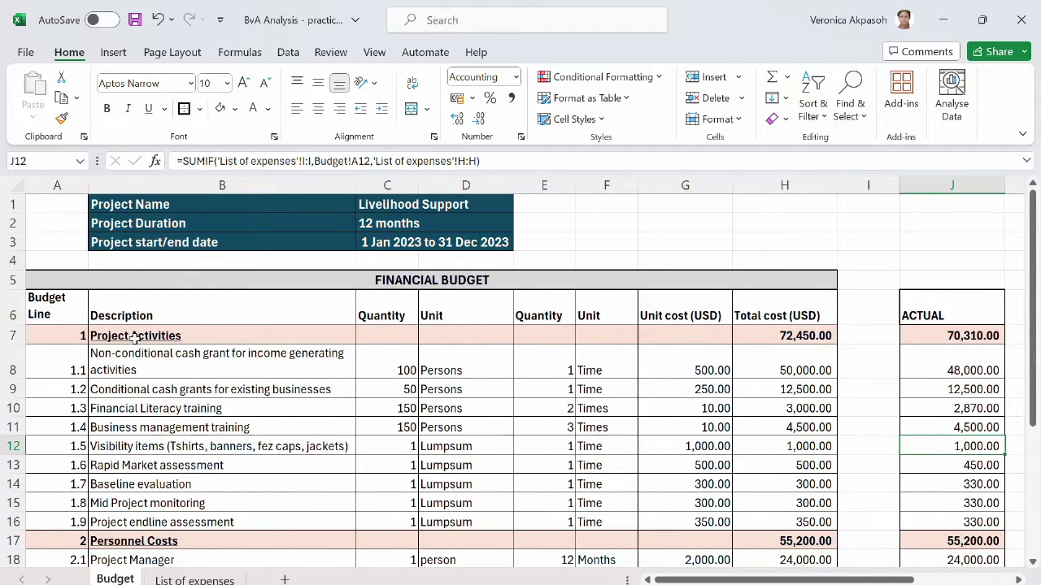
{"action": "left_click", "coordinate": [13, 335]}
{"action": "left_click", "coordinate": [13, 541]}
{"action": "scroll", "coordinate": [7, 540], "scroll_direction": "down", "scroll_amount": 3}
{"action": "left_click", "coordinate": [13, 389]}
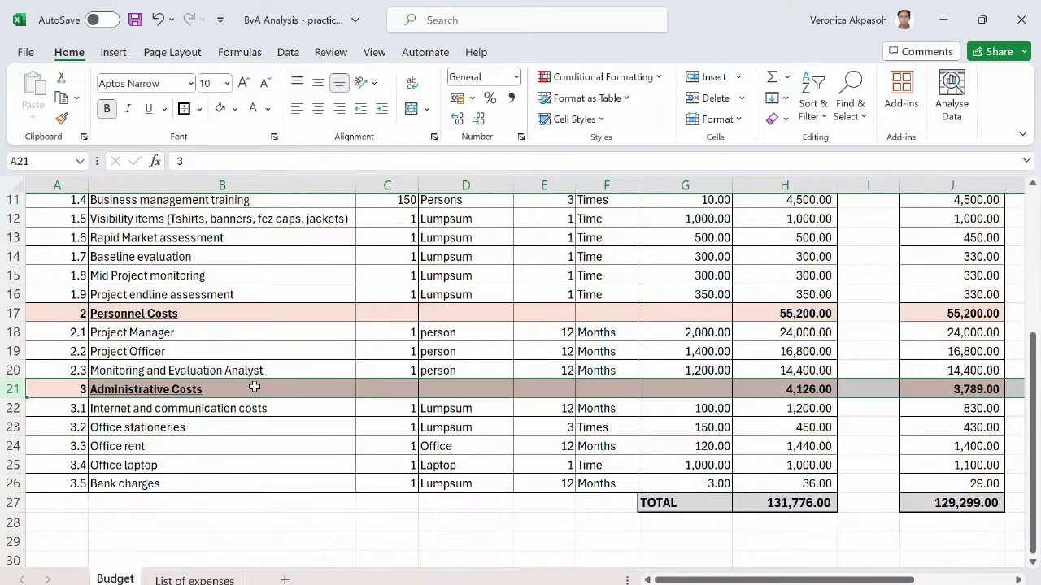
{"action": "scroll", "coordinate": [387, 382], "scroll_direction": "up", "scroll_amount": 3}
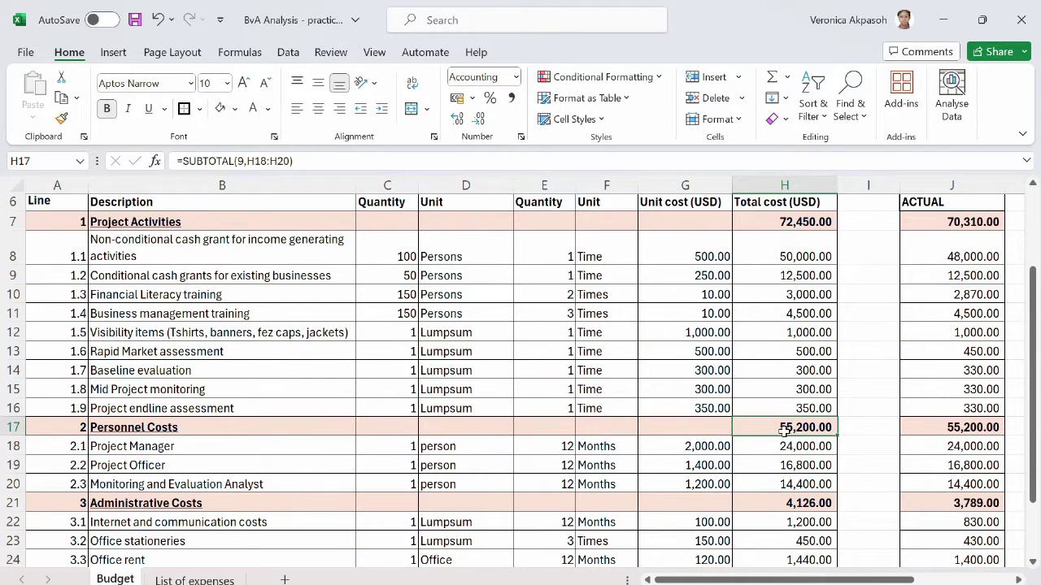
{"action": "left_click", "coordinate": [939, 431]}
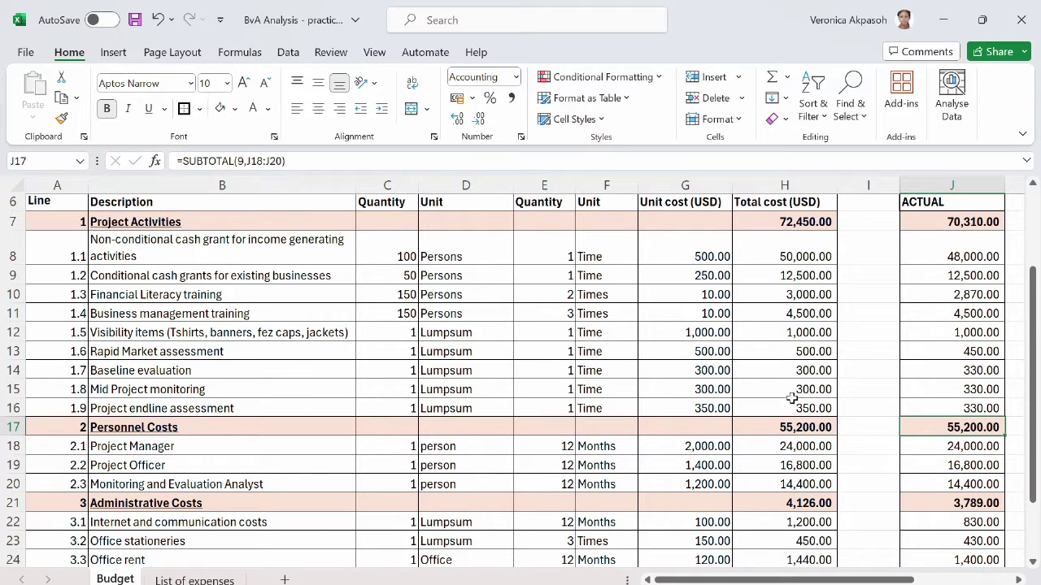
{"action": "scroll", "coordinate": [736, 426], "scroll_direction": "up", "scroll_amount": 2}
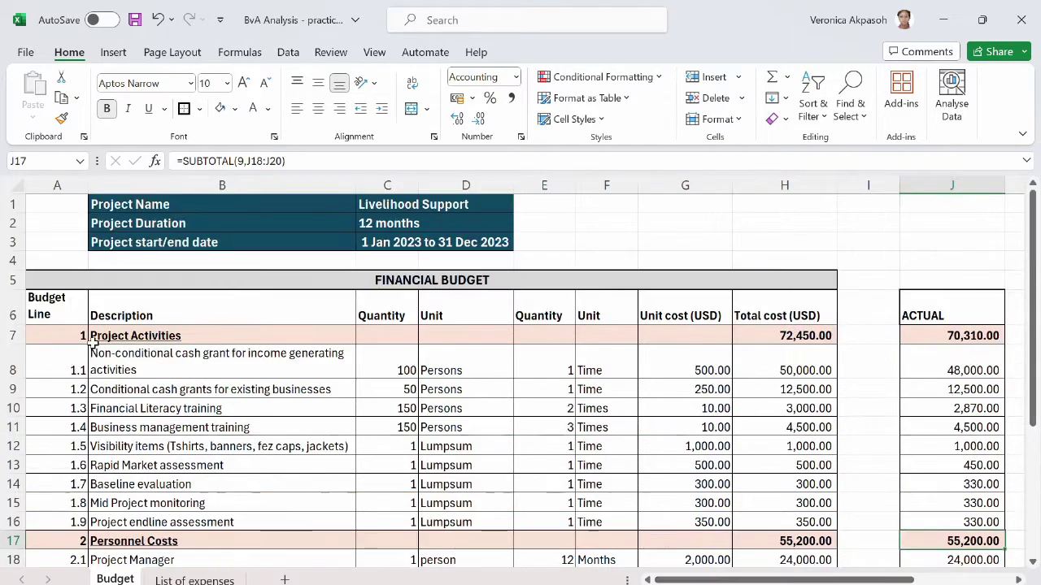
- Insert a Clustered Column chart from the category names in column B and the subtotals in columns H and J of rows 7, 17 and 21
{"action": "left_click", "coordinate": [202, 338]}
{"action": "scroll", "coordinate": [243, 431], "scroll_direction": "down", "scroll_amount": 2}
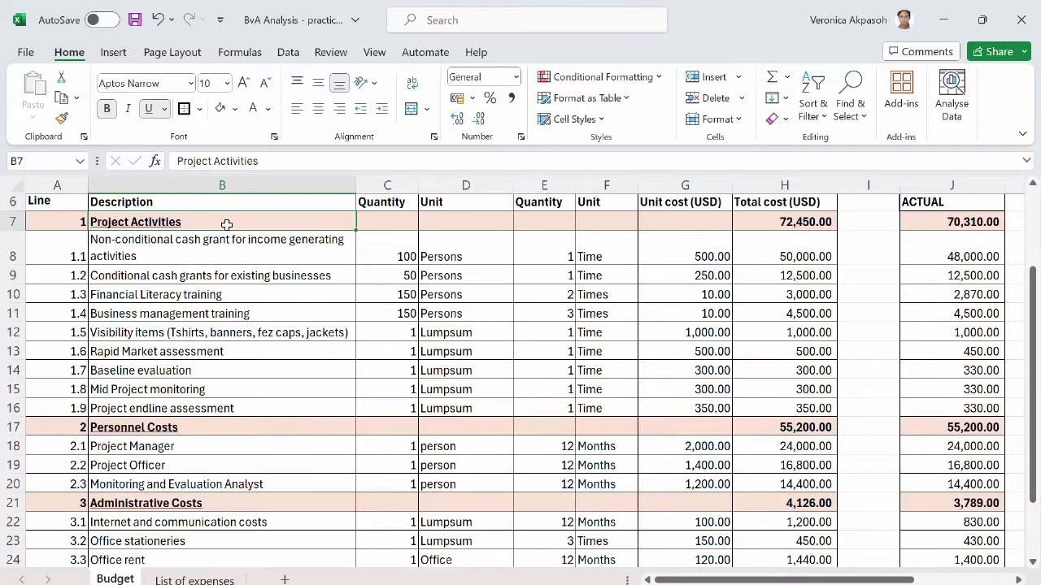
{"action": "left_click", "coordinate": [209, 426], "text": "ctrl"}
{"action": "left_click", "coordinate": [215, 497], "text": "ctrl"}
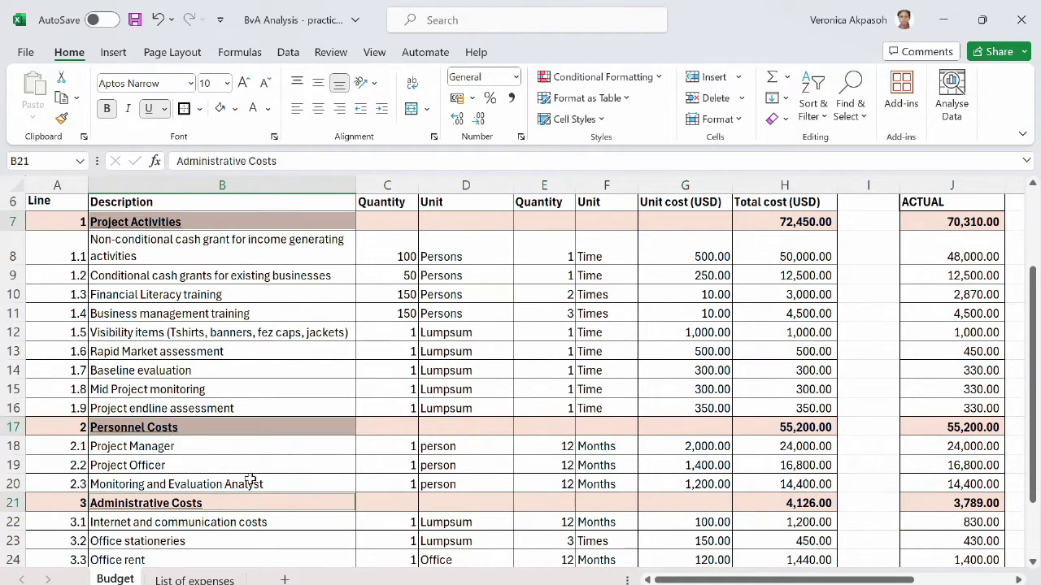
{"action": "left_click", "coordinate": [800, 225]}
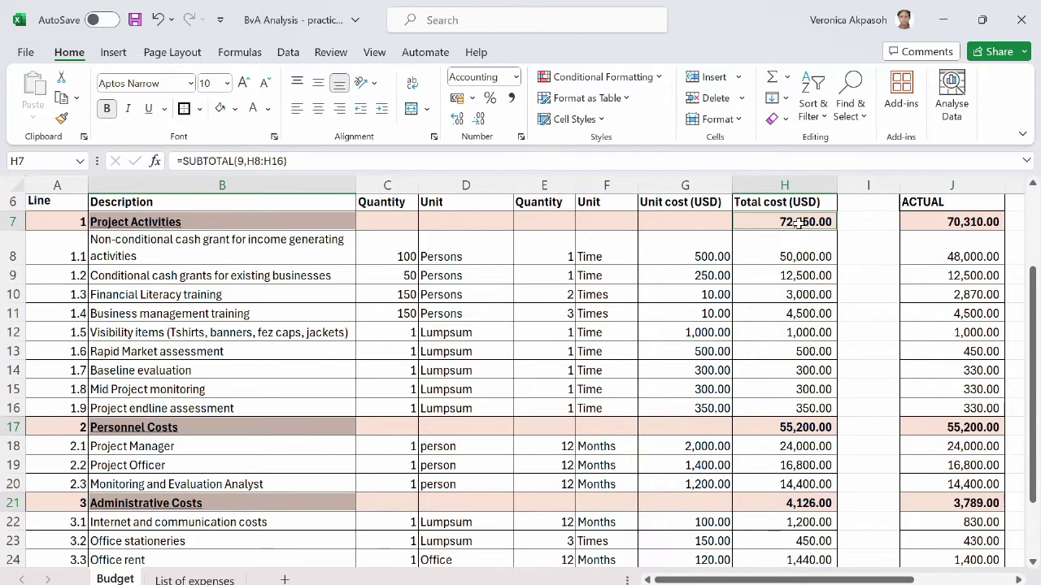
{"action": "left_click", "coordinate": [787, 431], "text": "ctrl"}
{"action": "left_click", "coordinate": [792, 504], "text": "ctrl"}
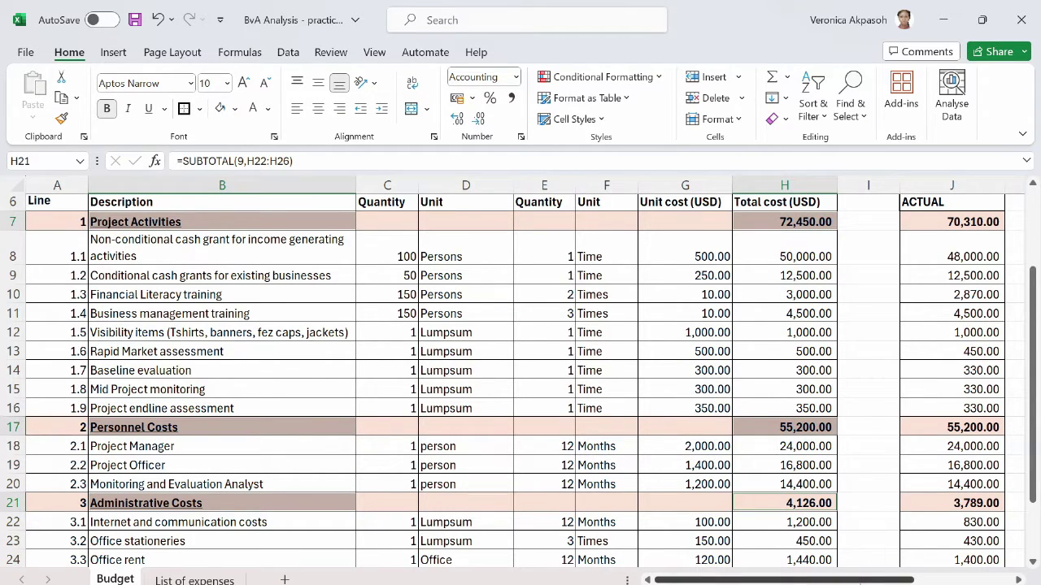
{"action": "left_click_drag", "start_coordinate": [855, 581], "coordinate": [953, 581]}
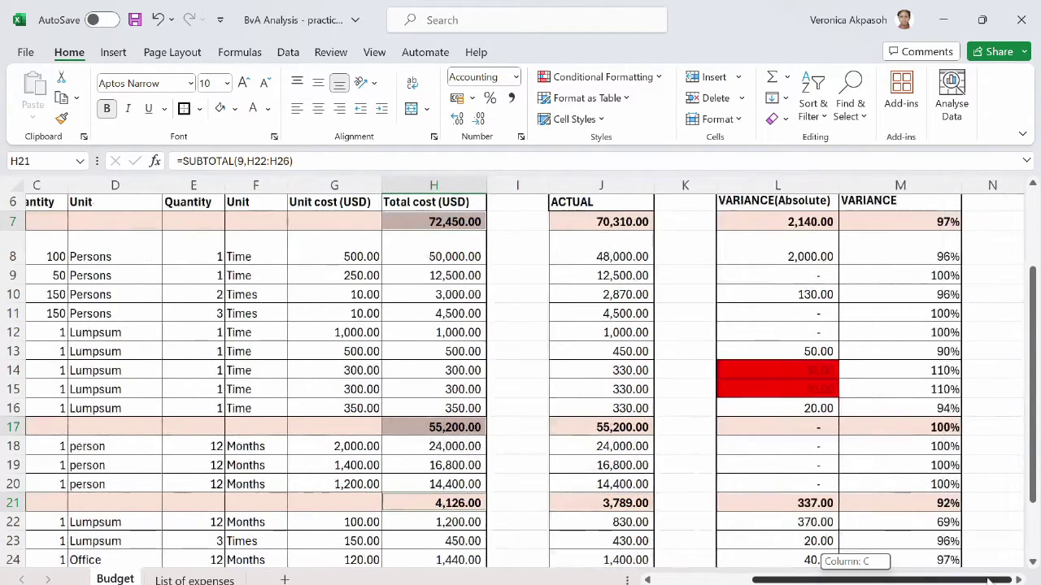
{"action": "left_click", "coordinate": [624, 225], "text": "ctrl"}
{"action": "left_click", "coordinate": [599, 424], "text": "ctrl"}
{"action": "left_click", "coordinate": [616, 506], "text": "ctrl"}
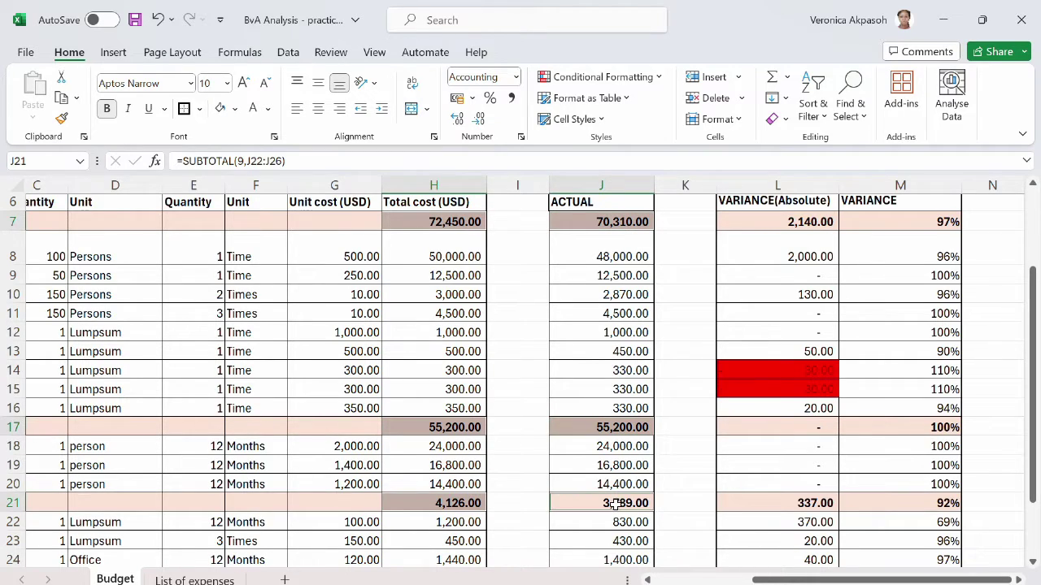
{"action": "left_click", "coordinate": [114, 54]}
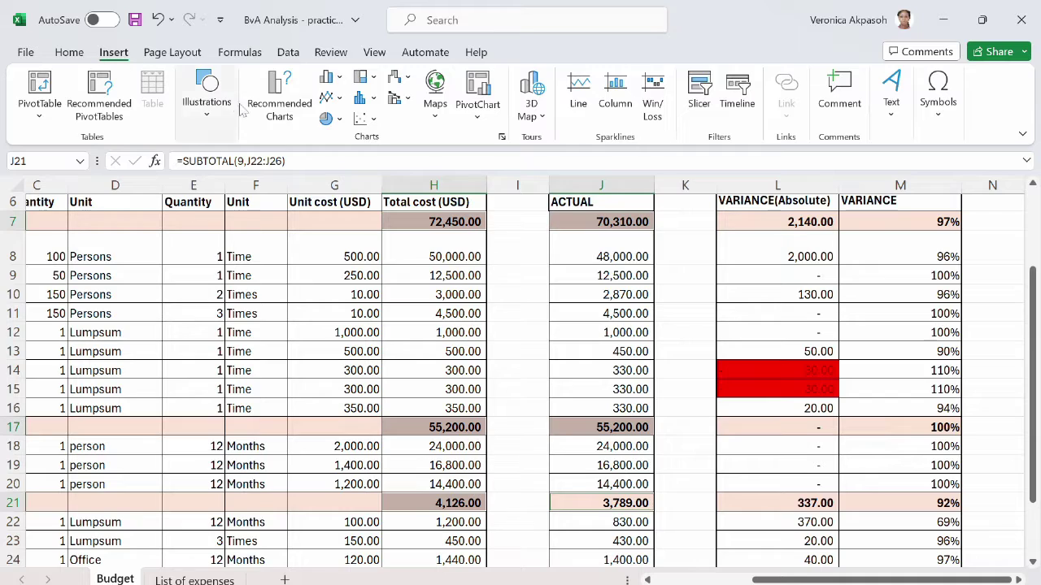
{"action": "left_click", "coordinate": [280, 104]}
{"action": "left_click", "coordinate": [379, 106]}
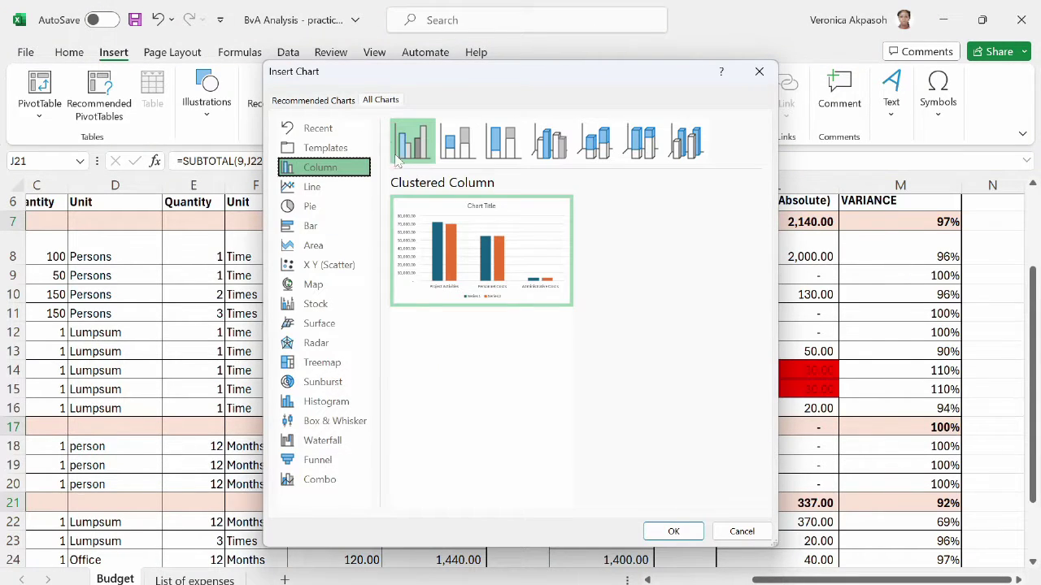
{"action": "mouse_move", "coordinate": [453, 253]}
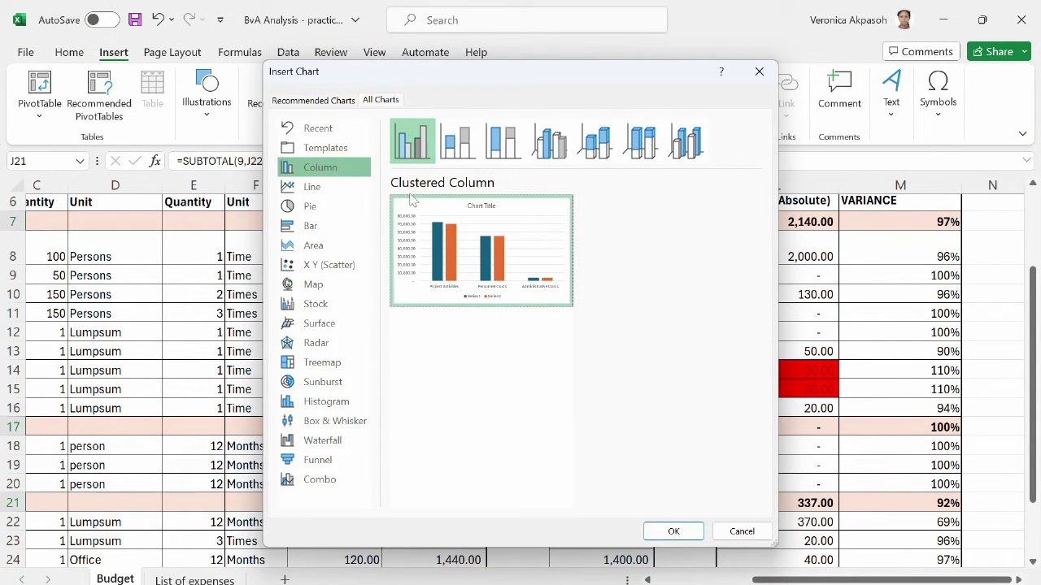
{"action": "double_click", "coordinate": [411, 220]}
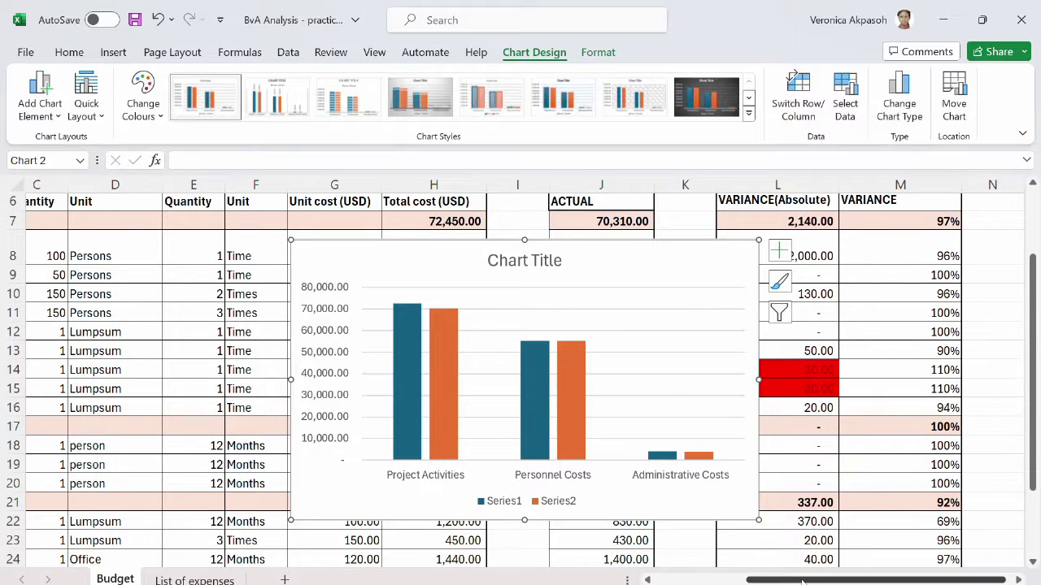
- Move the column chart beside the VARIANCE column, with its upper edge near row 7 and starting at column N
{"action": "left_click_drag", "start_coordinate": [637, 255], "coordinate": [1021, 294]}
{"action": "scroll", "coordinate": [1029, 297], "scroll_direction": "right", "scroll_amount": 5}
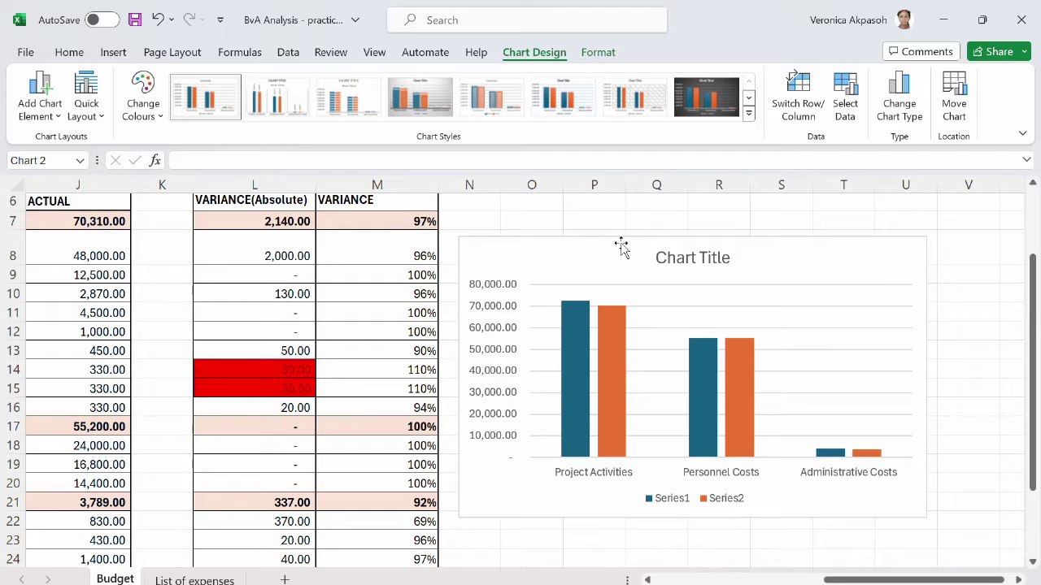
{"action": "left_click", "coordinate": [622, 244]}
{"action": "scroll", "coordinate": [566, 333], "scroll_direction": "up", "scroll_amount": 2}
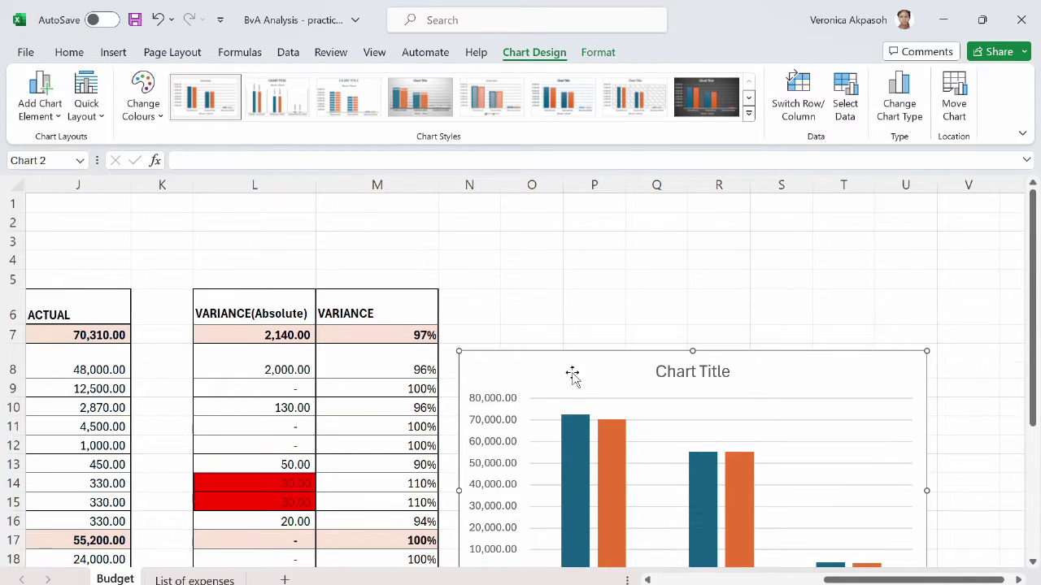
{"action": "left_click_drag", "start_coordinate": [576, 367], "coordinate": [561, 339]}
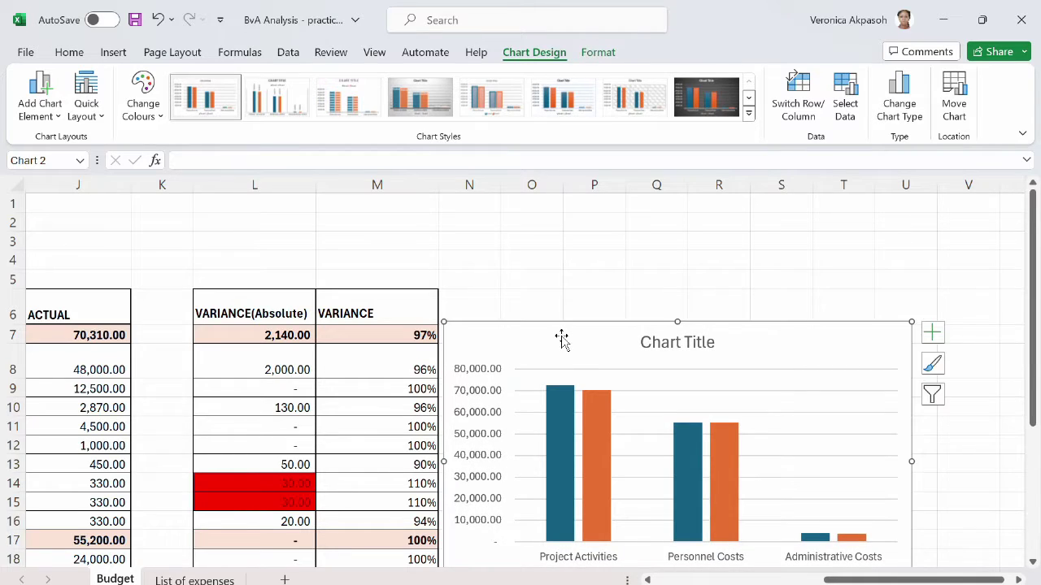
- Rename the chart's first data series, which plots the total cost subtotals, as Budget
{"action": "scroll", "coordinate": [632, 528], "scroll_direction": "down", "scroll_amount": 1}
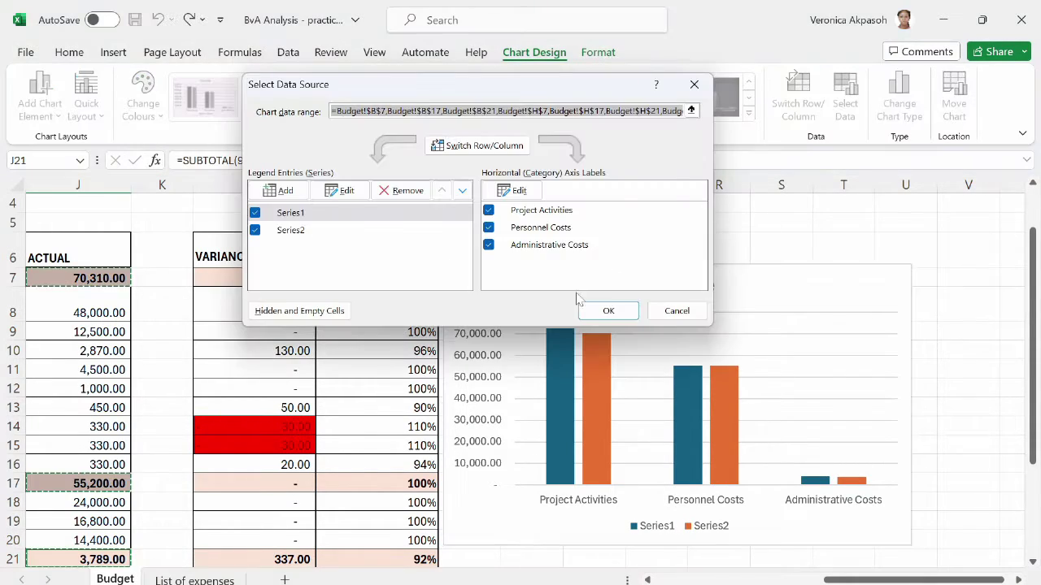
{"action": "left_click", "coordinate": [341, 192]}
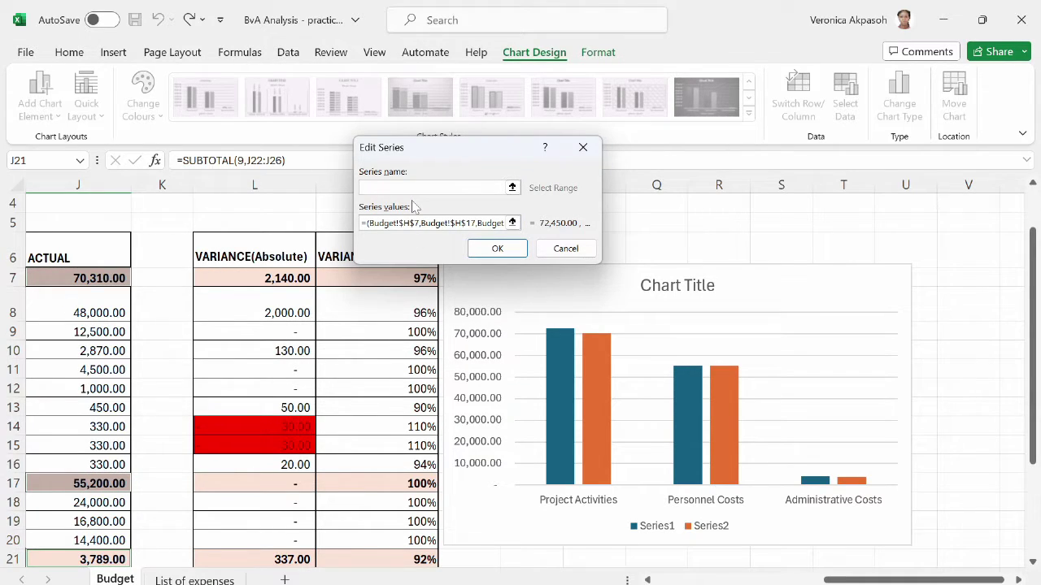
{"action": "type", "text": "Budget"}
{"action": "left_click", "coordinate": [497, 248]}
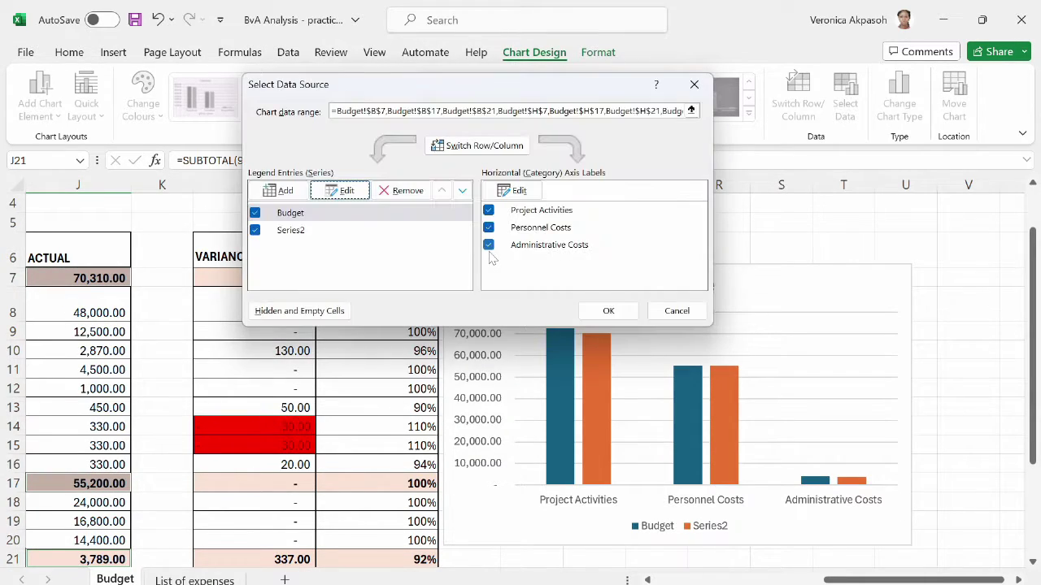
- Rename the chart's second data series, which plots the actual cost subtotals, as Actuals
{"action": "left_click", "coordinate": [303, 233]}
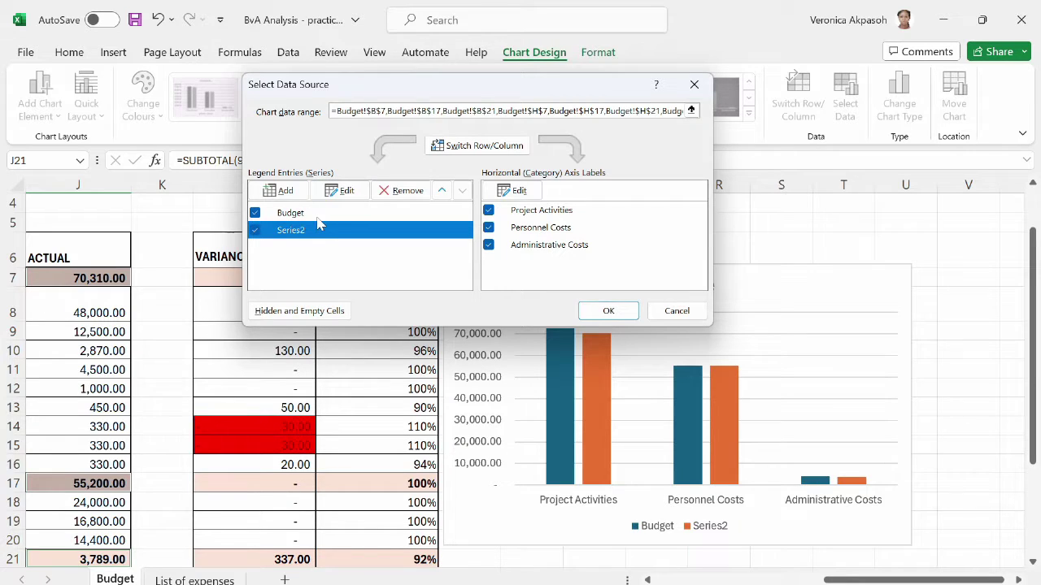
{"action": "left_click", "coordinate": [342, 191]}
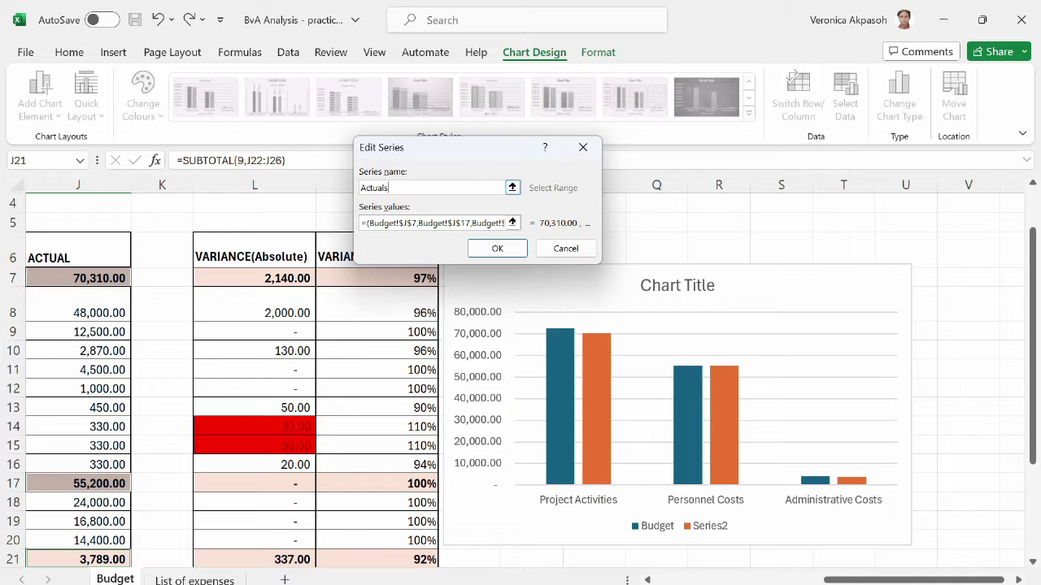
{"action": "left_click", "coordinate": [497, 248]}
{"action": "left_click", "coordinate": [607, 310]}
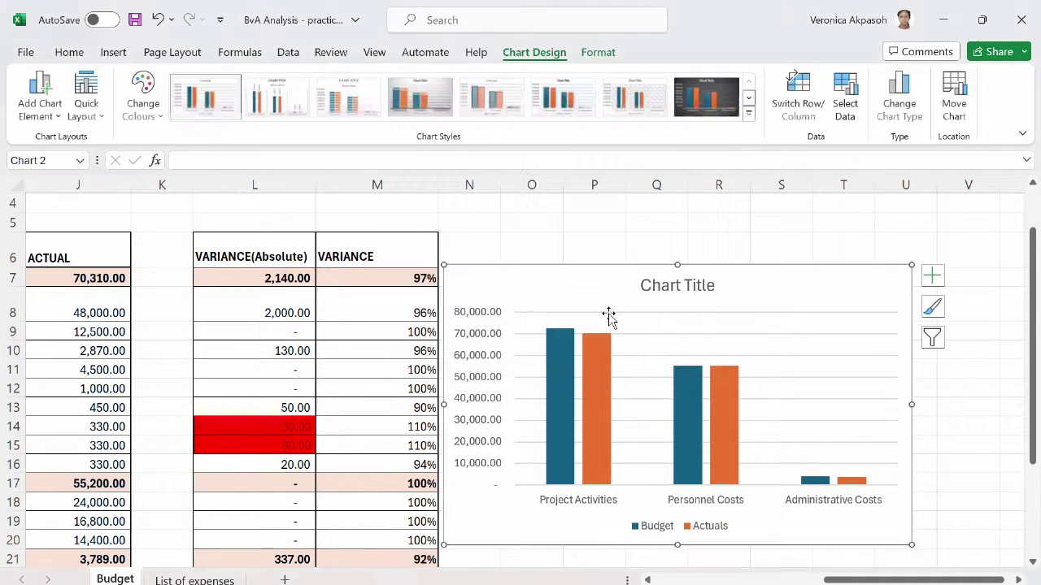
- Compare the Budget and Actuals columns for Project Activities, Personnel Costs and Administrative Costs in the chart
{"action": "left_click_drag", "start_coordinate": [750, 291], "coordinate": [753, 283]}
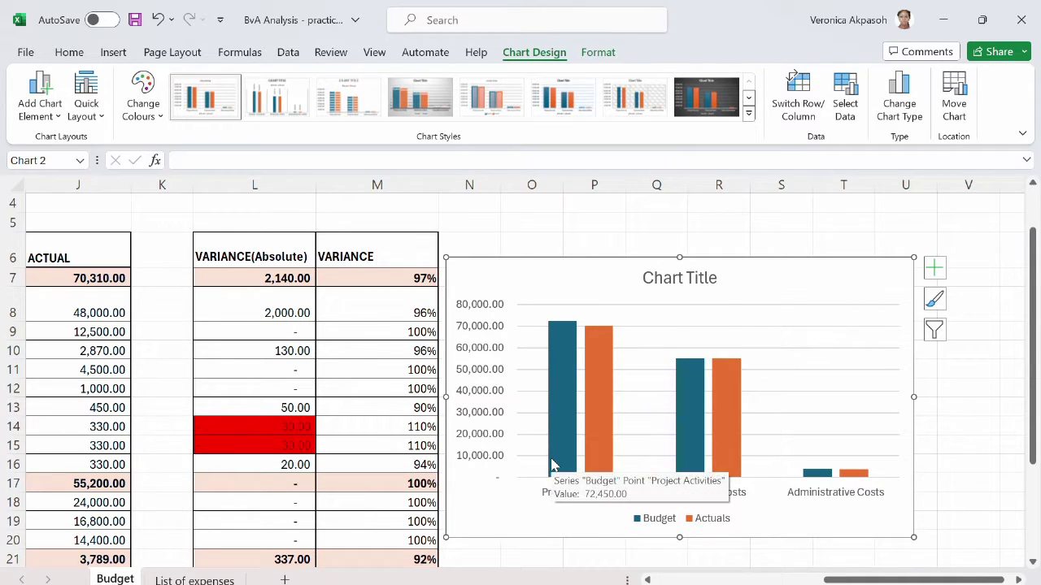
{"action": "mouse_move", "coordinate": [704, 366]}
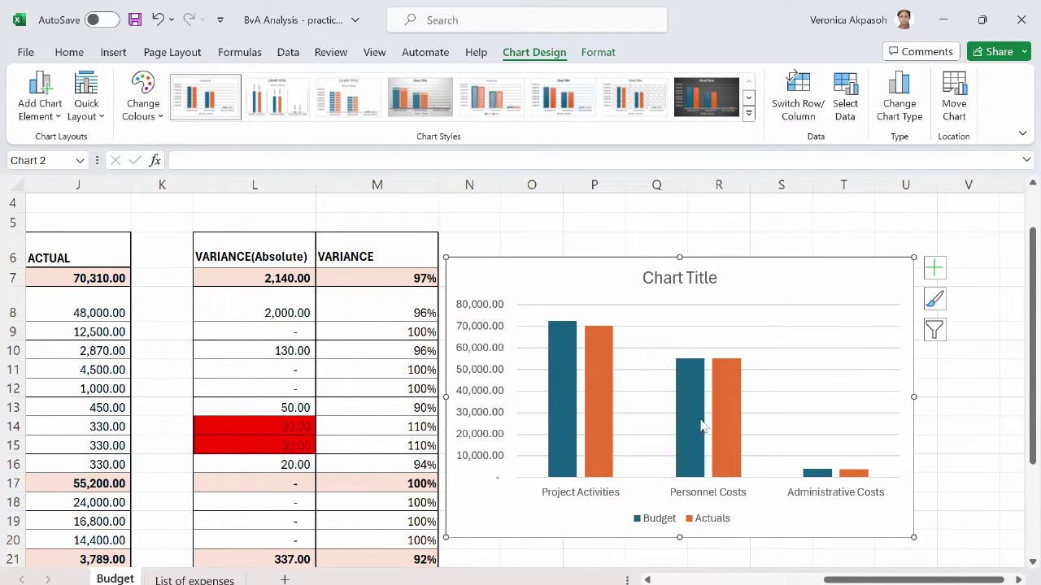
{"action": "mouse_move", "coordinate": [696, 421]}
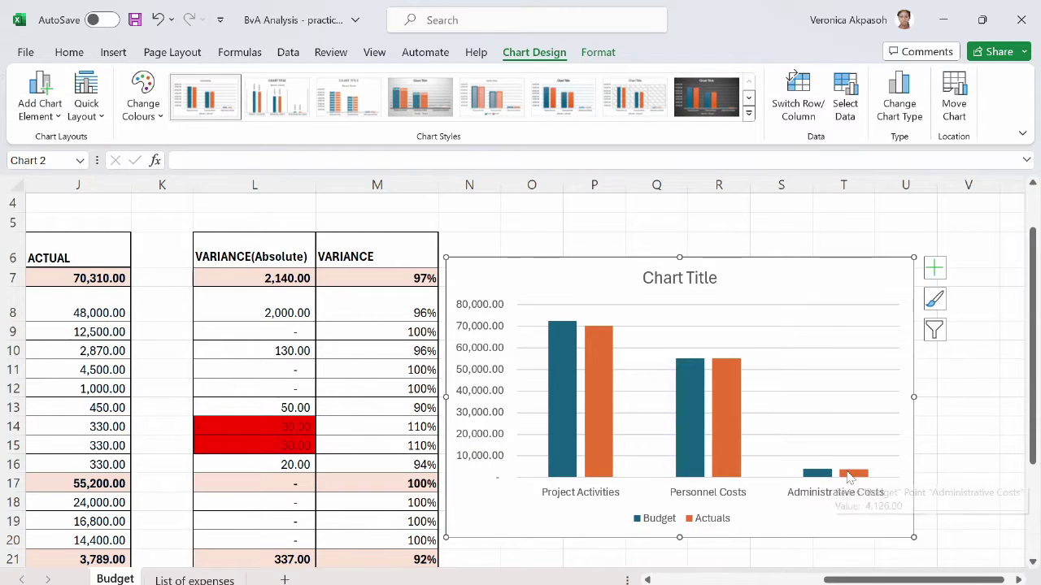
{"action": "mouse_move", "coordinate": [848, 477]}
{"action": "scroll", "coordinate": [507, 460], "scroll_direction": "down", "scroll_amount": 2}
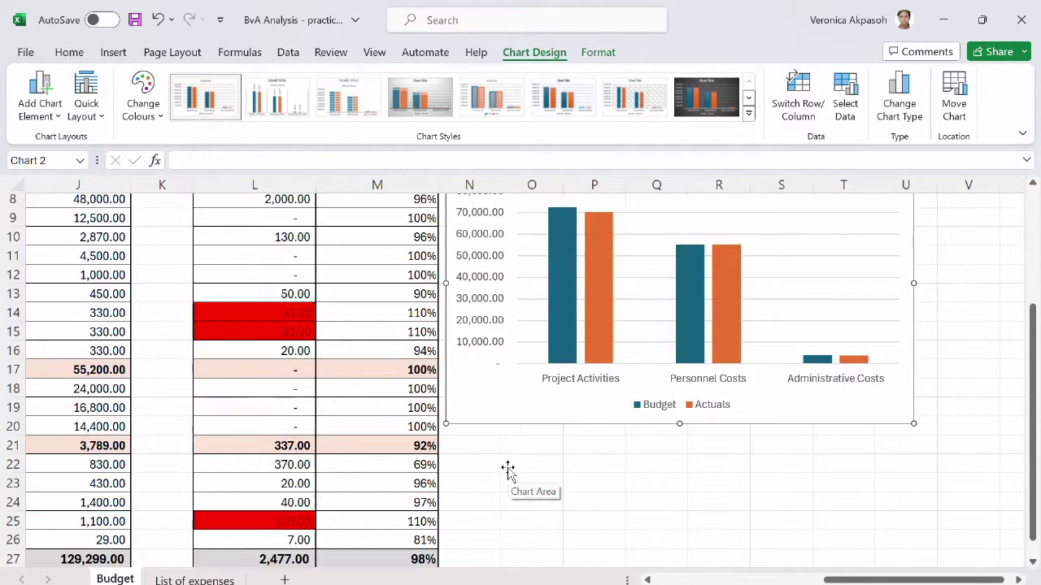
{"action": "scroll", "coordinate": [680, 467], "scroll_direction": "up", "scroll_amount": 1}
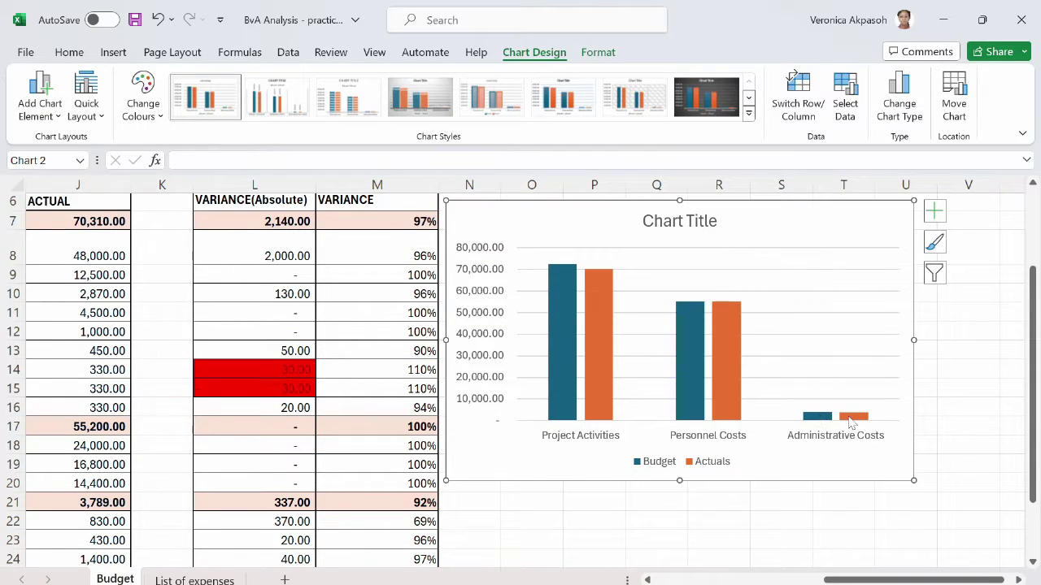
{"action": "mouse_move", "coordinate": [850, 421]}
{"action": "scroll", "coordinate": [586, 380], "scroll_direction": "up", "scroll_amount": 1}
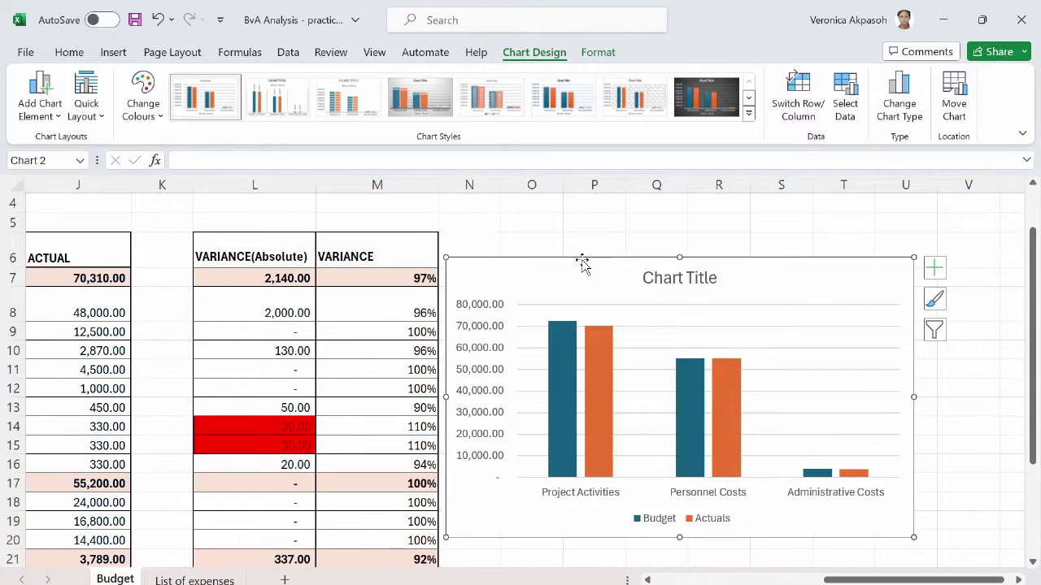
- Move the chart down so it starts at row 7, and merge and centre cells N6:Q6 above it
{"action": "left_click", "coordinate": [664, 278]}
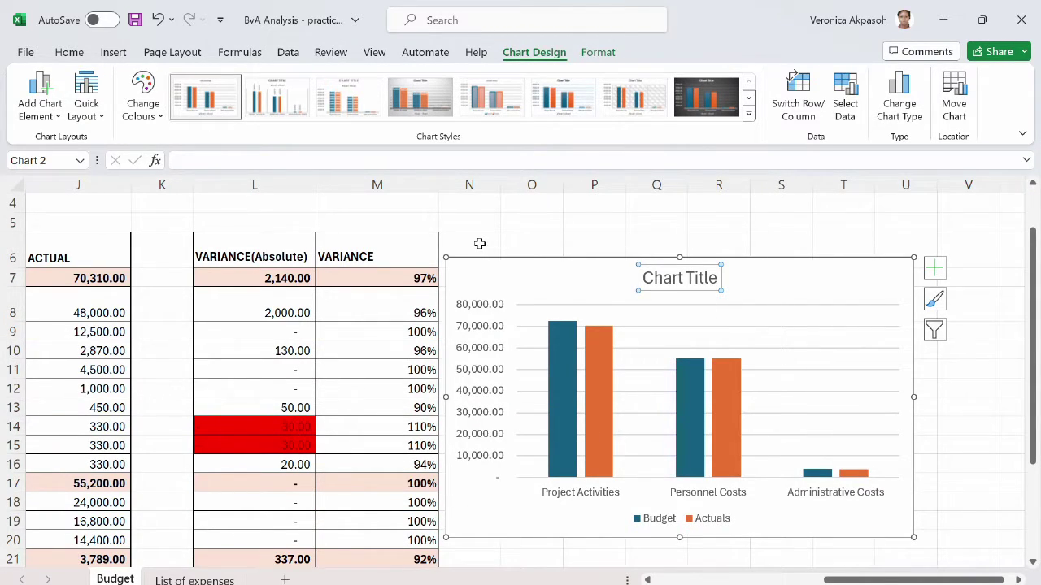
{"action": "left_click_drag", "start_coordinate": [524, 265], "coordinate": [679, 253]}
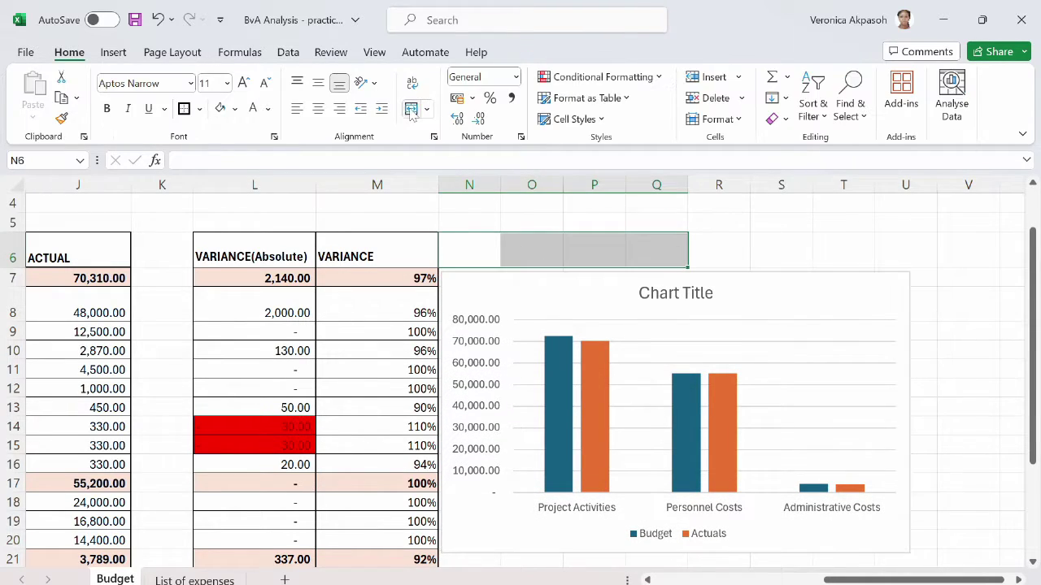
{"action": "left_click", "coordinate": [411, 110]}
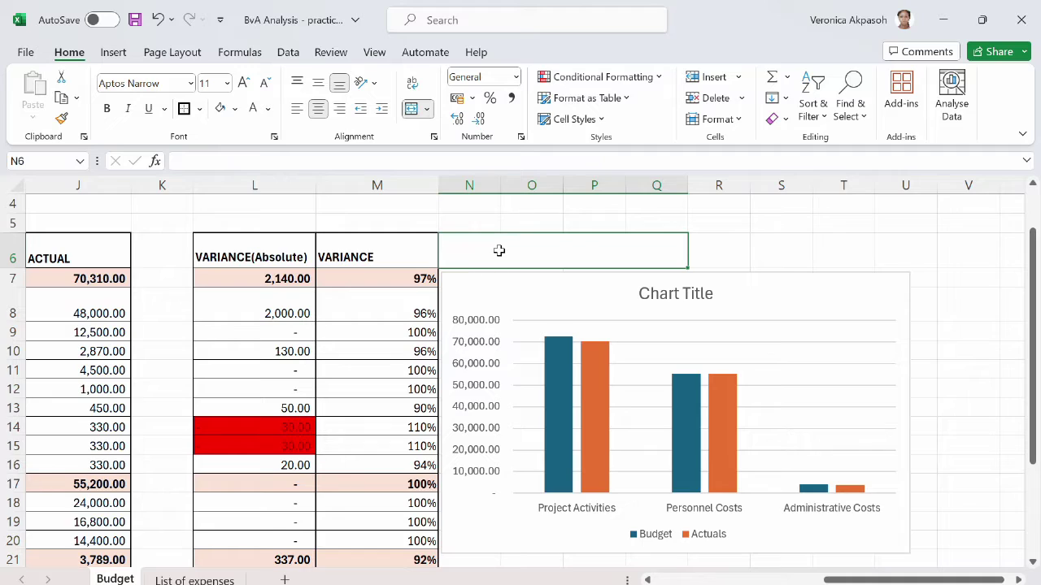
- Enter the heading BUDGET VERSUS ACTUAL ANALYSIS FOR LIVELIHOOD SUPPORT PROJECT in the merged cell N6
{"action": "type", "text": "BUD"}
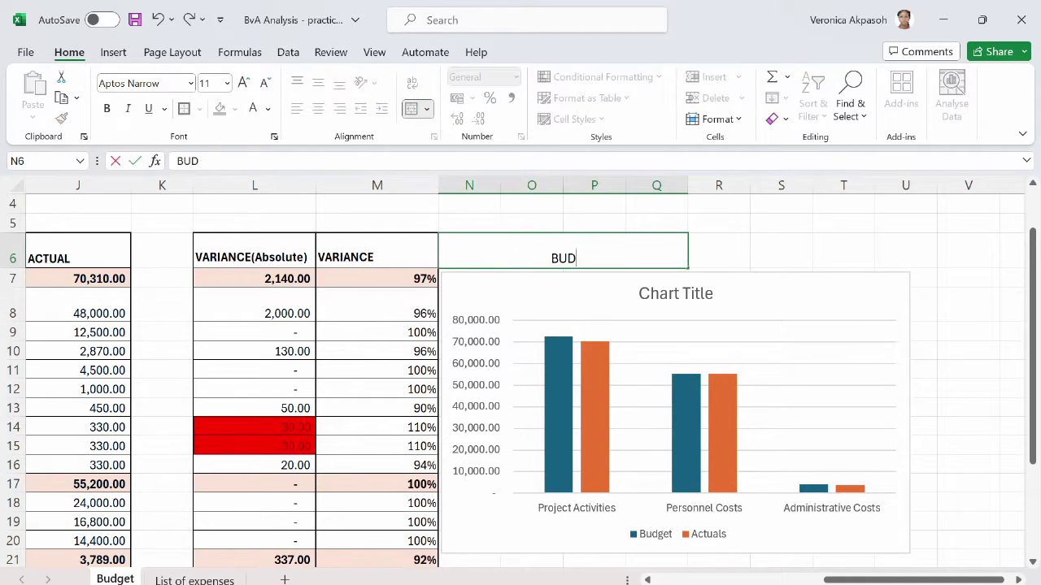
{"action": "type", "text": "GET VERSUS ACTUAL FOR LIVE"}
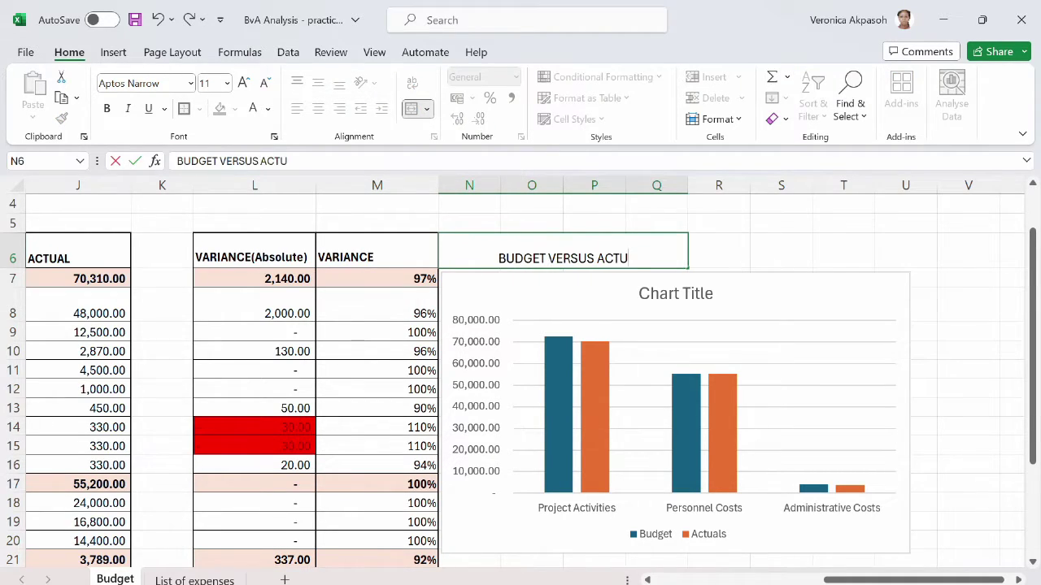
{"action": "key", "text": "BackSpace"}
{"action": "key", "text": "BackSpace"}
{"action": "key", "text": "BackSpace"}
{"action": "key", "text": "BackSpace"}
{"action": "key", "text": "BackSpace"}
{"action": "key", "text": "BackSpace"}
{"action": "key", "text": "BackSpace"}
{"action": "key", "text": "BackSpace"}
{"action": "key", "text": "BackSpace"}
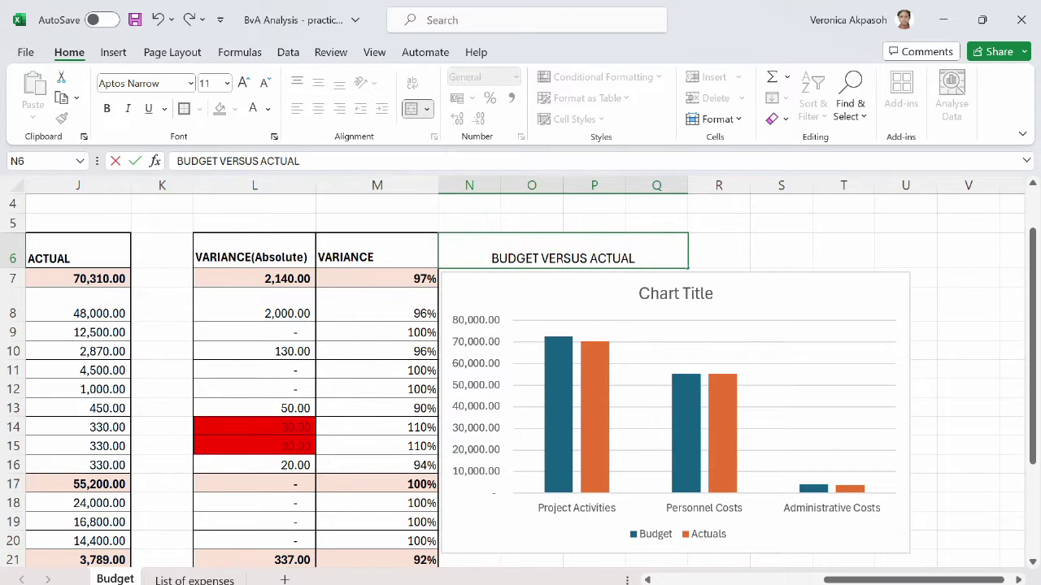
{"action": "type", "text": "A"}
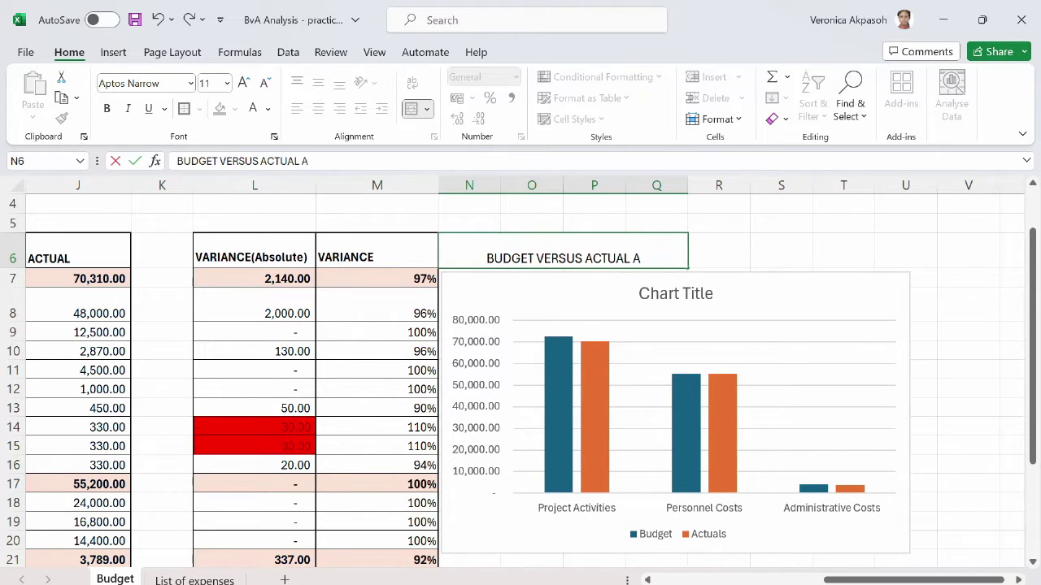
{"action": "type", "text": "NALYSIS FOR LIVELI"}
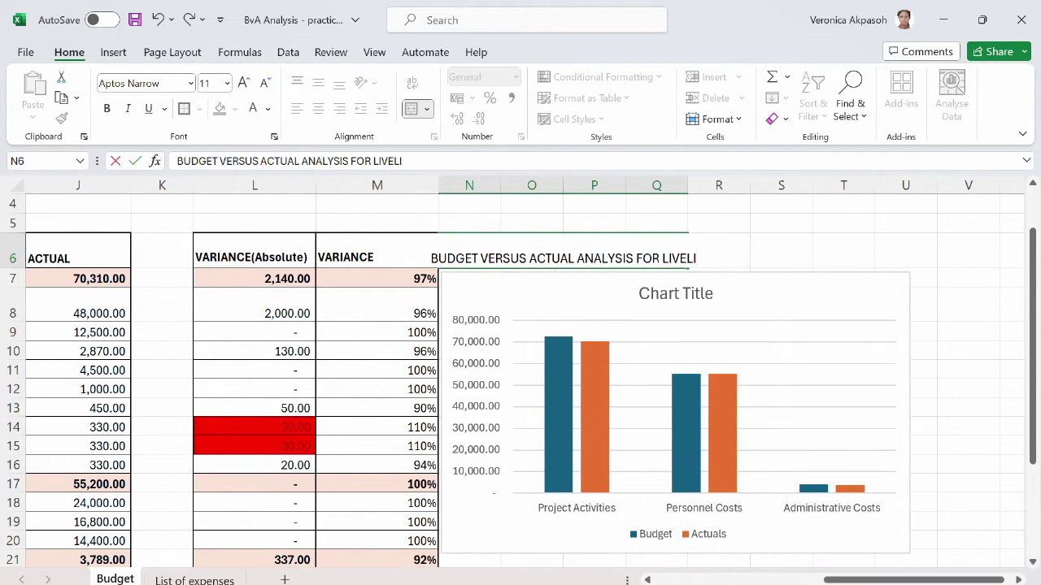
{"action": "type", "text": "HOOD SUPPORT PROJECT"}
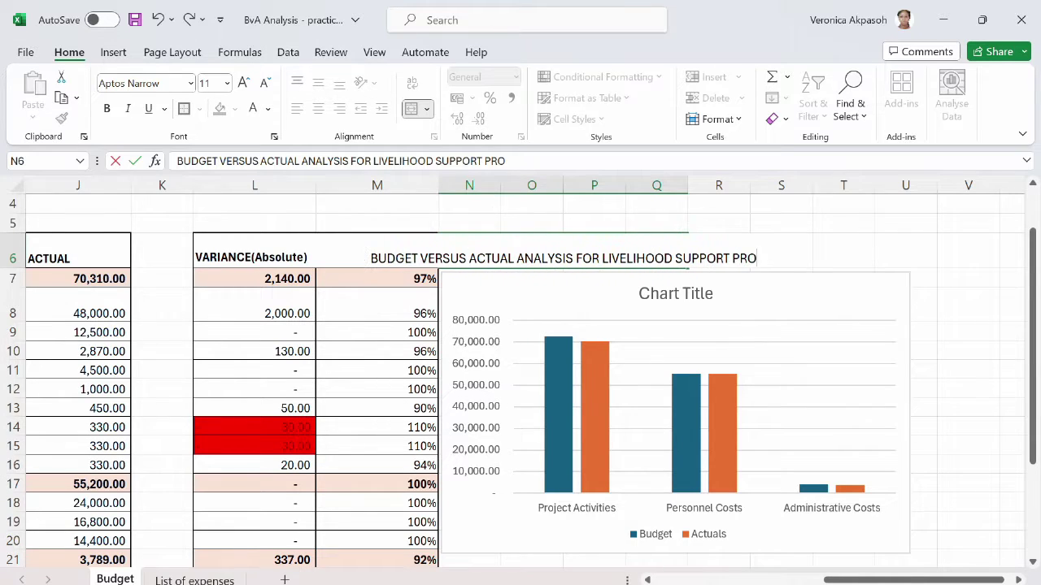
{"action": "key", "text": "Return"}
- Extend the chart heading's merged, centred cell across N6:U6 and make its text bold
{"action": "left_click_drag", "start_coordinate": [504, 258], "coordinate": [881, 249]}
{"action": "left_click", "coordinate": [412, 108]}
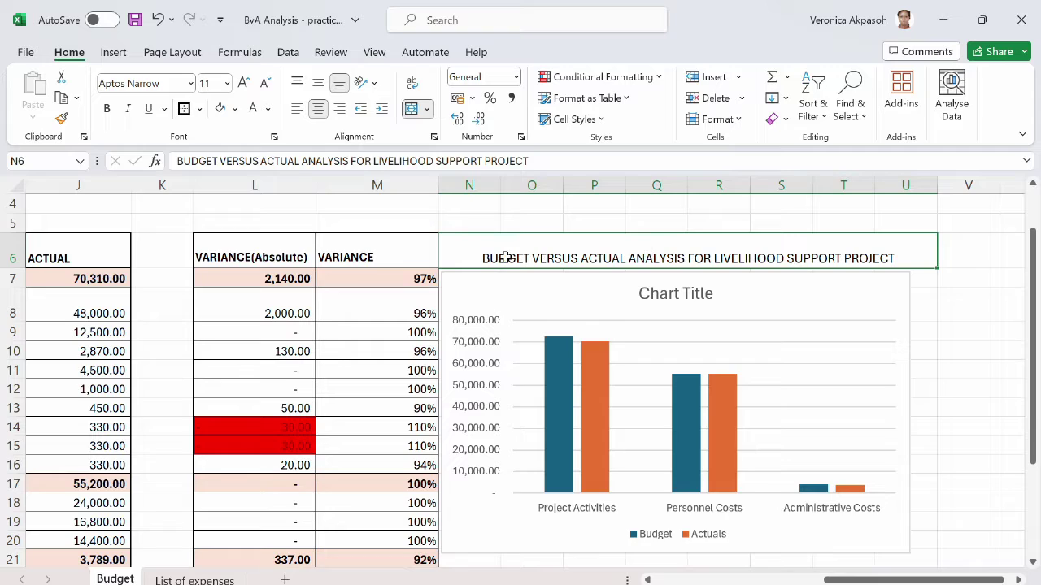
{"action": "key", "text": "ctrl+b"}
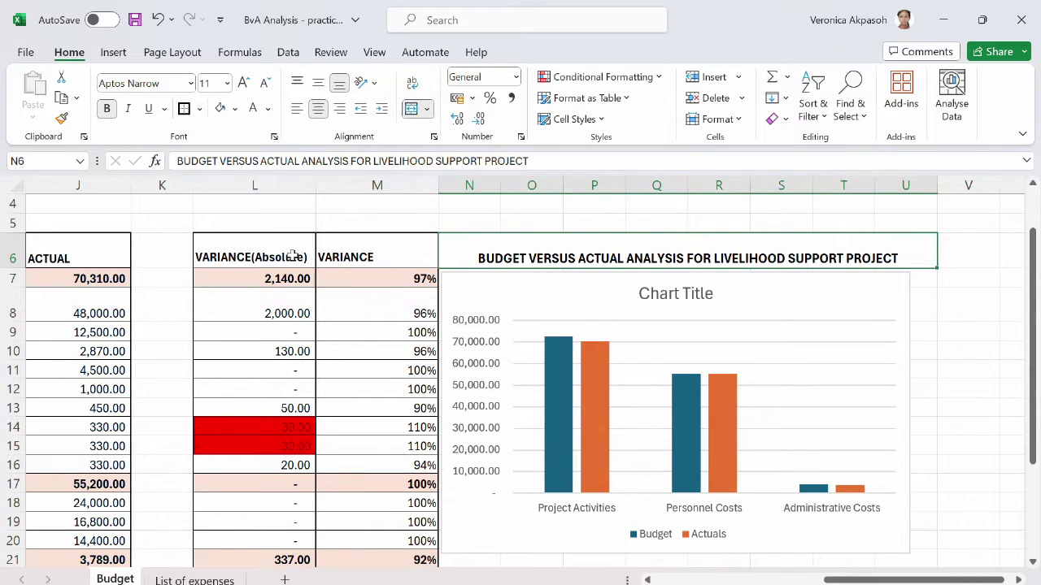
- Copy the formatting of the FINANCIAL BUDGET heading in row 5 onto the chart heading in N6:U6
{"action": "scroll", "coordinate": [291, 256], "scroll_direction": "left", "scroll_amount": 4}
{"action": "left_click", "coordinate": [394, 219]}
{"action": "scroll", "coordinate": [394, 220], "scroll_direction": "up", "scroll_amount": 1}
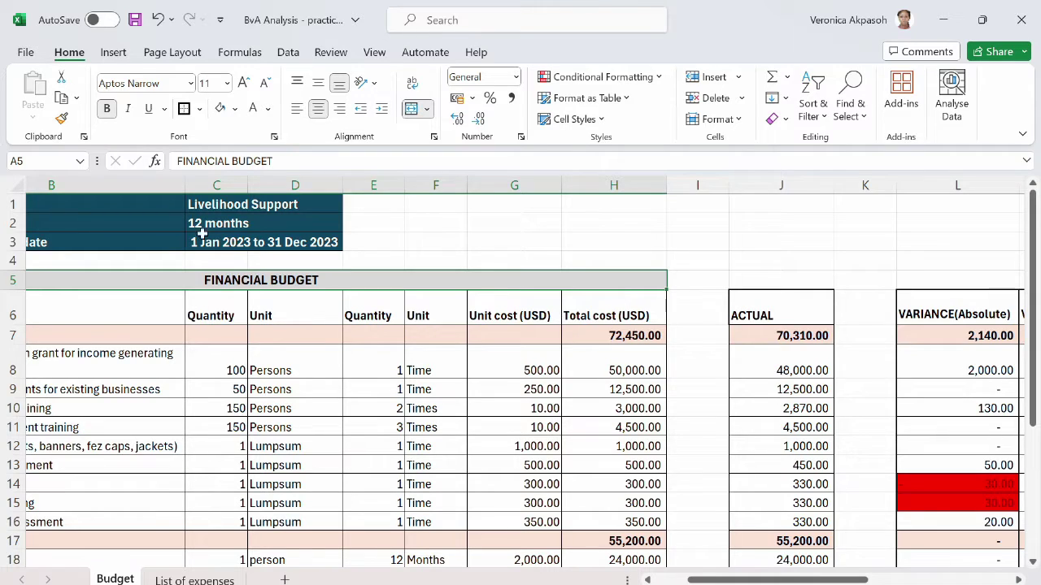
{"action": "left_click", "coordinate": [61, 117]}
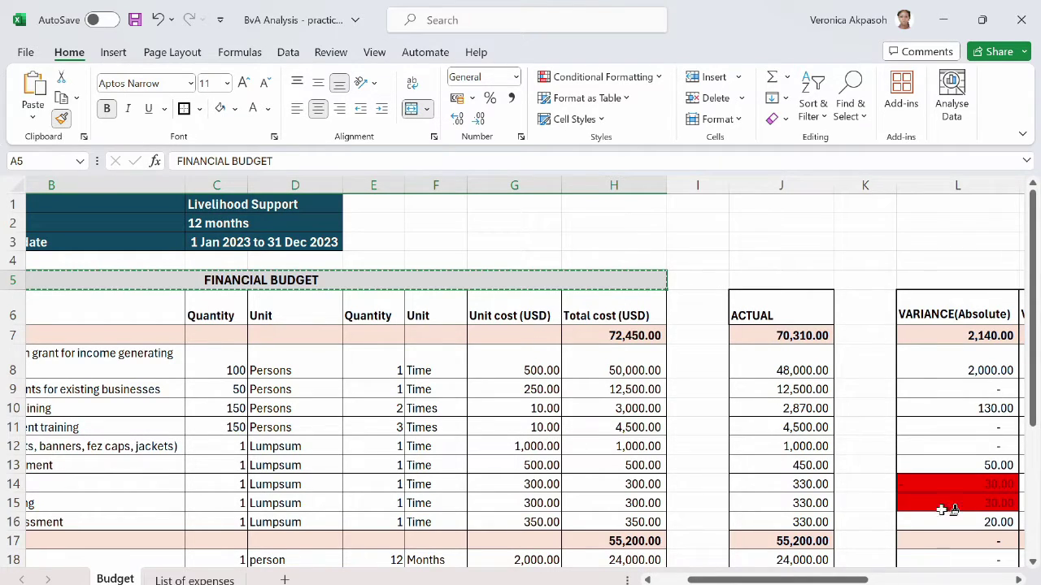
{"action": "left_click_drag", "start_coordinate": [777, 579], "coordinate": [877, 580]}
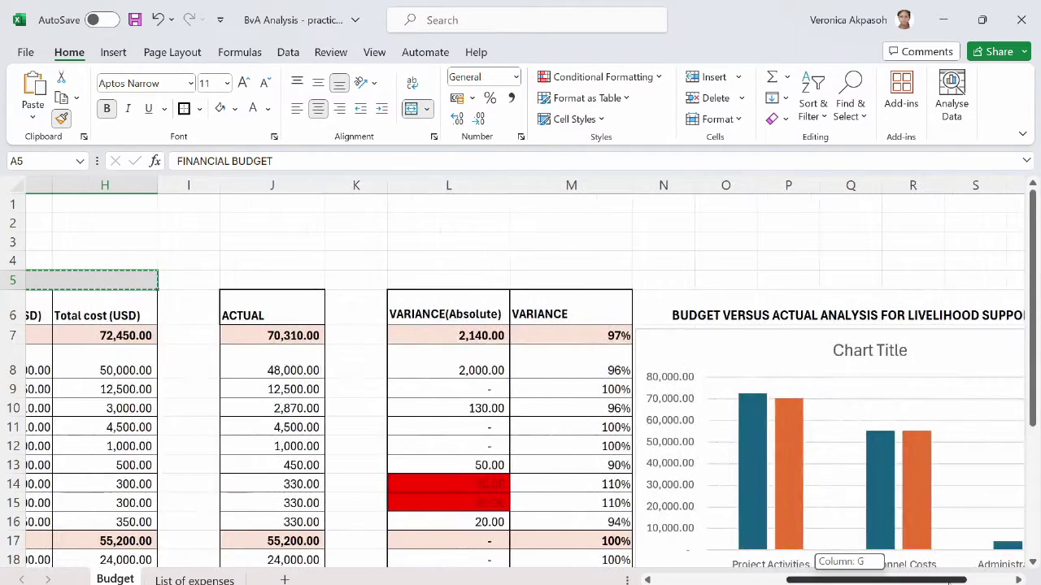
{"action": "left_click", "coordinate": [813, 313]}
{"action": "scroll", "coordinate": [895, 451], "scroll_direction": "right", "scroll_amount": 3}
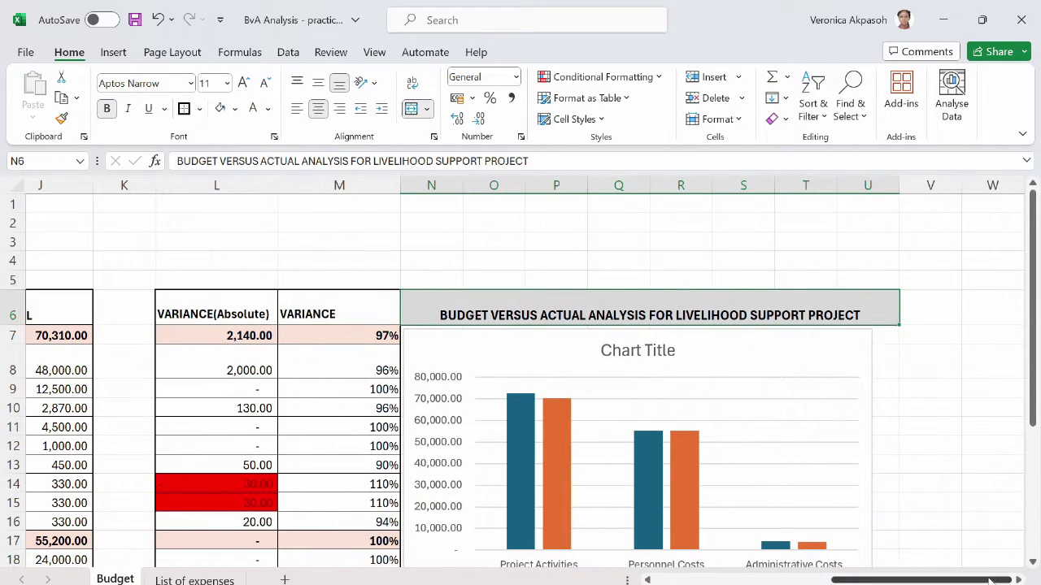
- Delete the placeholder title inside the chart and widen the chart to the outer edge of column U
{"action": "left_click", "coordinate": [654, 353]}
{"action": "key", "text": "Delete"}
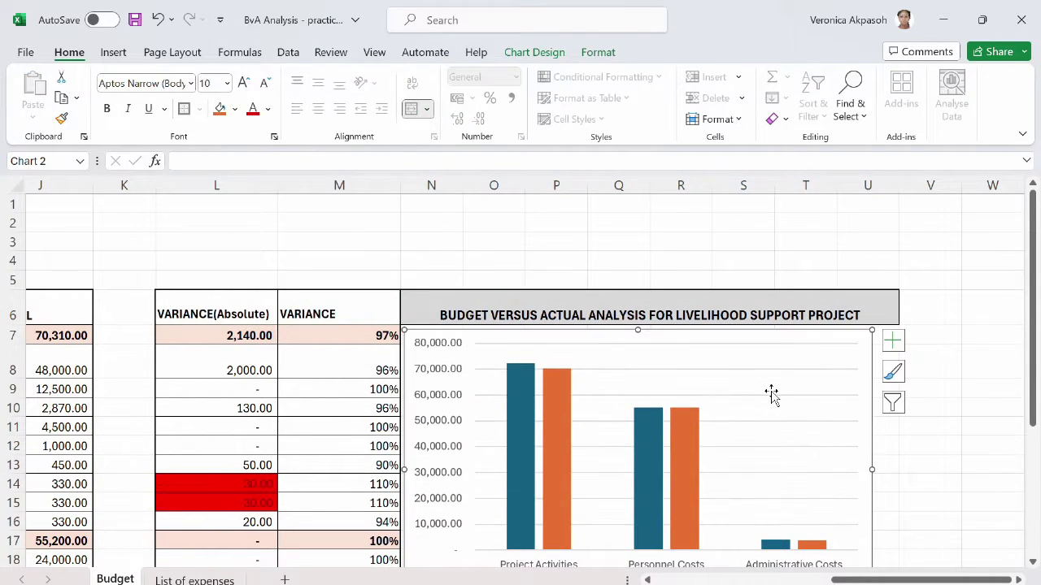
{"action": "scroll", "coordinate": [715, 415], "scroll_direction": "down", "scroll_amount": 2}
{"action": "scroll", "coordinate": [716, 415], "scroll_direction": "up", "scroll_amount": 2}
{"action": "scroll", "coordinate": [887, 475], "scroll_direction": "down", "scroll_amount": 2}
{"action": "left_click_drag", "start_coordinate": [871, 496], "coordinate": [898, 506]}
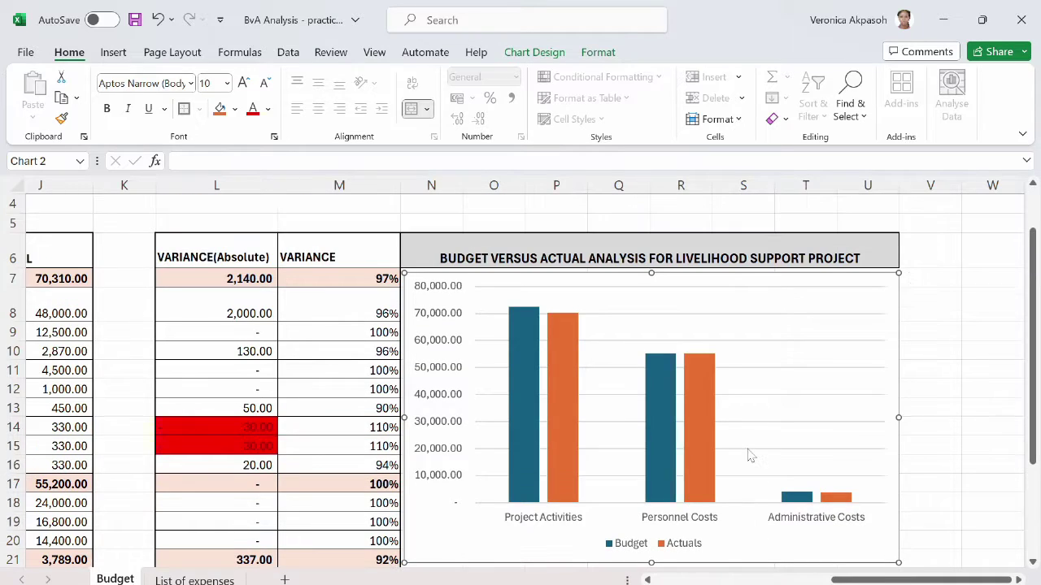
- Remove the horizontal gridlines from the budget versus actual column chart
{"action": "scroll", "coordinate": [747, 453], "scroll_direction": "up", "scroll_amount": 1}
{"action": "left_click", "coordinate": [818, 288]}
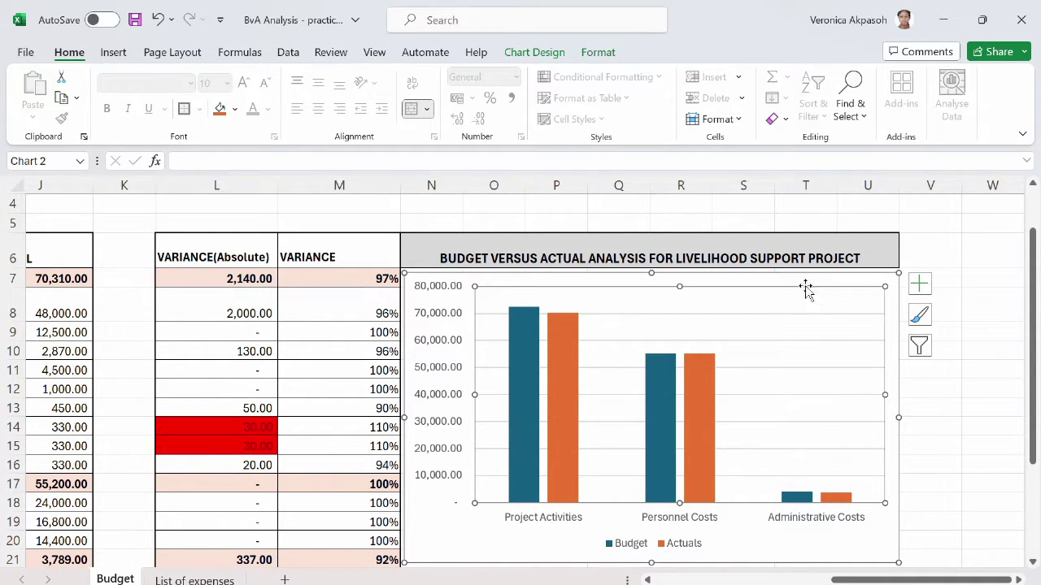
{"action": "left_click", "coordinate": [783, 399]}
{"action": "scroll", "coordinate": [783, 399], "scroll_direction": "up", "scroll_amount": 1}
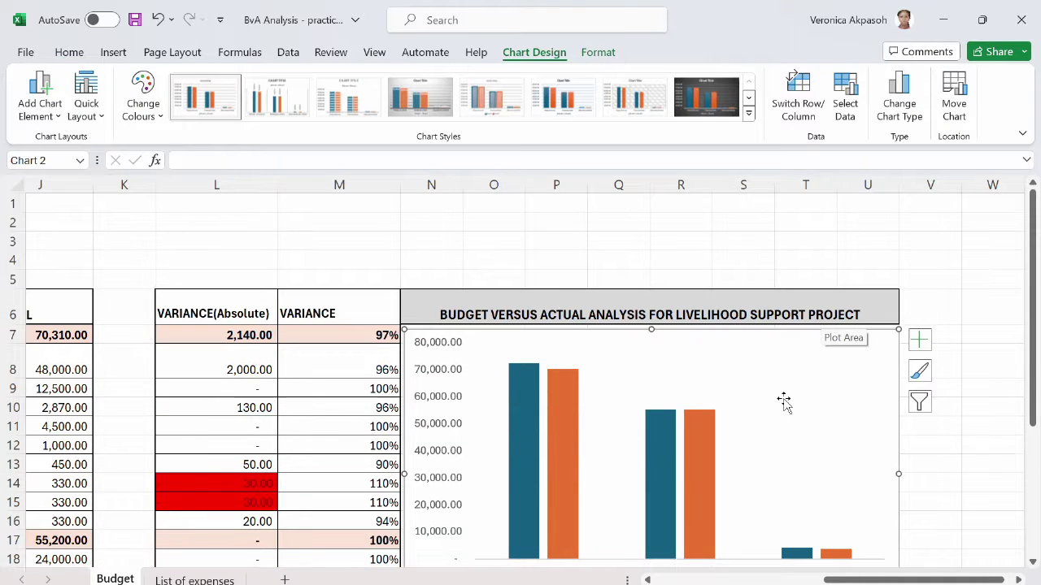
{"action": "scroll", "coordinate": [783, 399], "scroll_direction": "down", "scroll_amount": 3}
{"action": "scroll", "coordinate": [895, 391], "scroll_direction": "up", "scroll_amount": 3}
{"action": "left_click", "coordinate": [935, 389]}
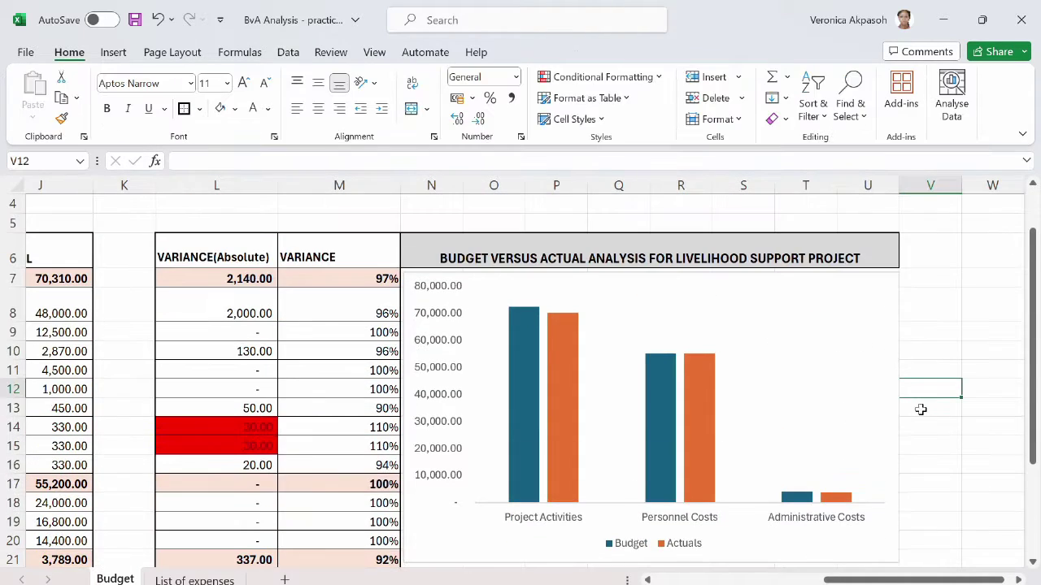
- Examine the finished chart's columns, reading the Actuals values for Project Activities and Personnel Costs
{"action": "mouse_move", "coordinate": [558, 330]}
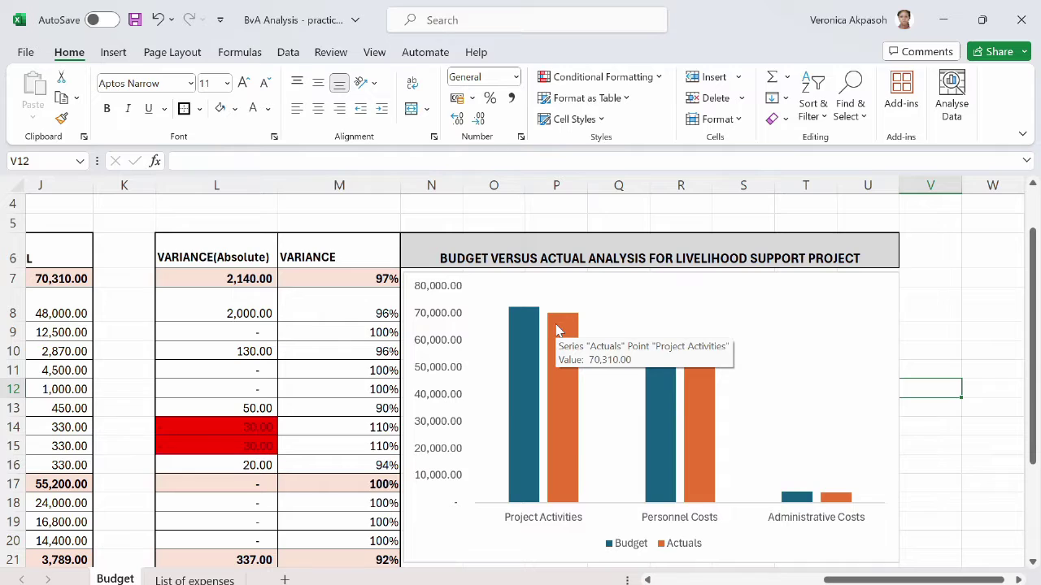
{"action": "scroll", "coordinate": [813, 403], "scroll_direction": "down", "scroll_amount": 1}
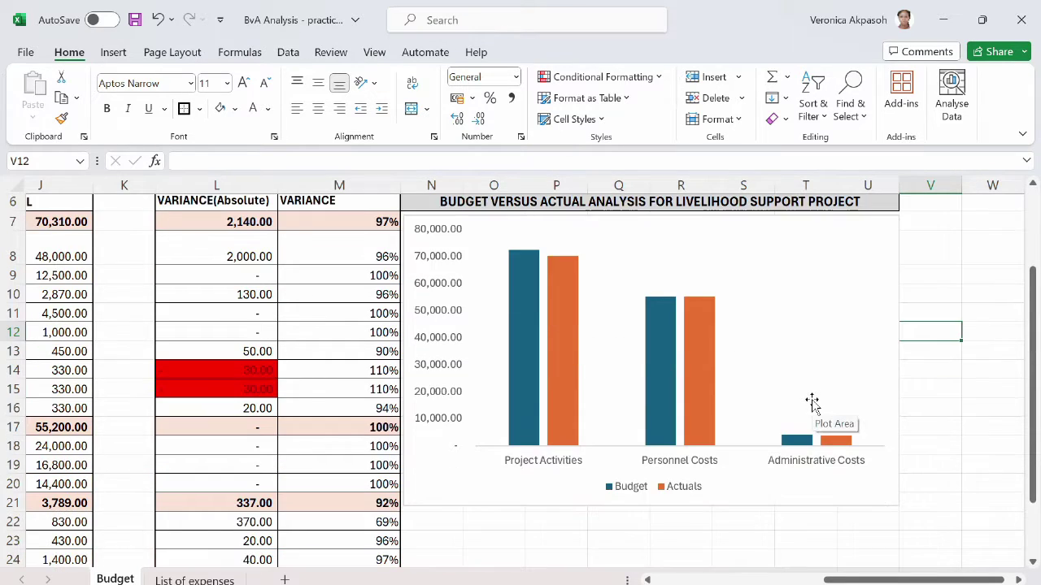
{"action": "scroll", "coordinate": [812, 404], "scroll_direction": "up", "scroll_amount": 1}
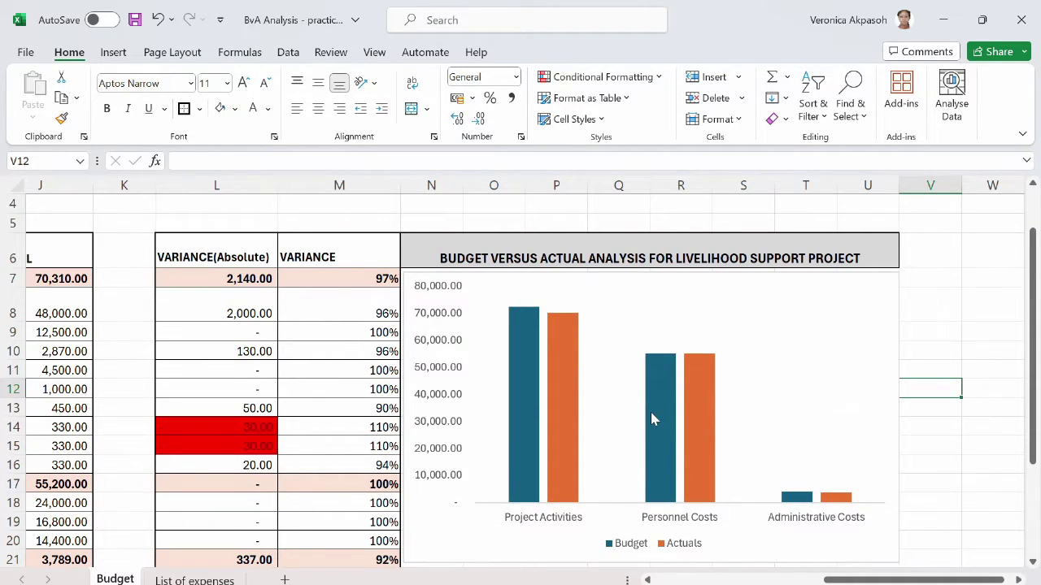
{"action": "scroll", "coordinate": [650, 419], "scroll_direction": "up", "scroll_amount": 1}
{"action": "mouse_move", "coordinate": [651, 419]}
{"action": "scroll", "coordinate": [715, 402], "scroll_direction": "down", "scroll_amount": 2}
{"action": "mouse_move", "coordinate": [708, 385]}
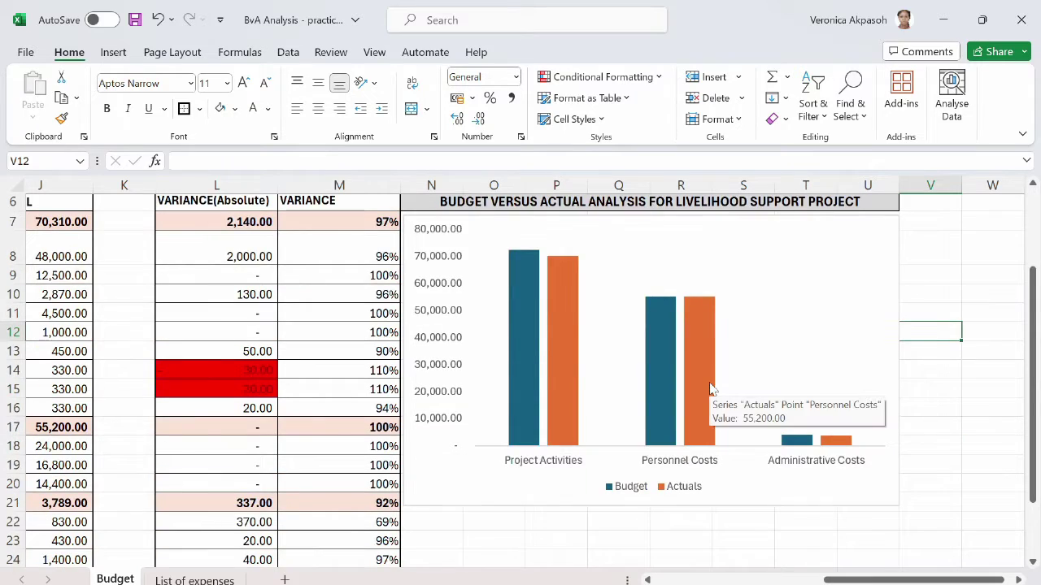
{"action": "scroll", "coordinate": [709, 387], "scroll_direction": "up", "scroll_amount": 1}
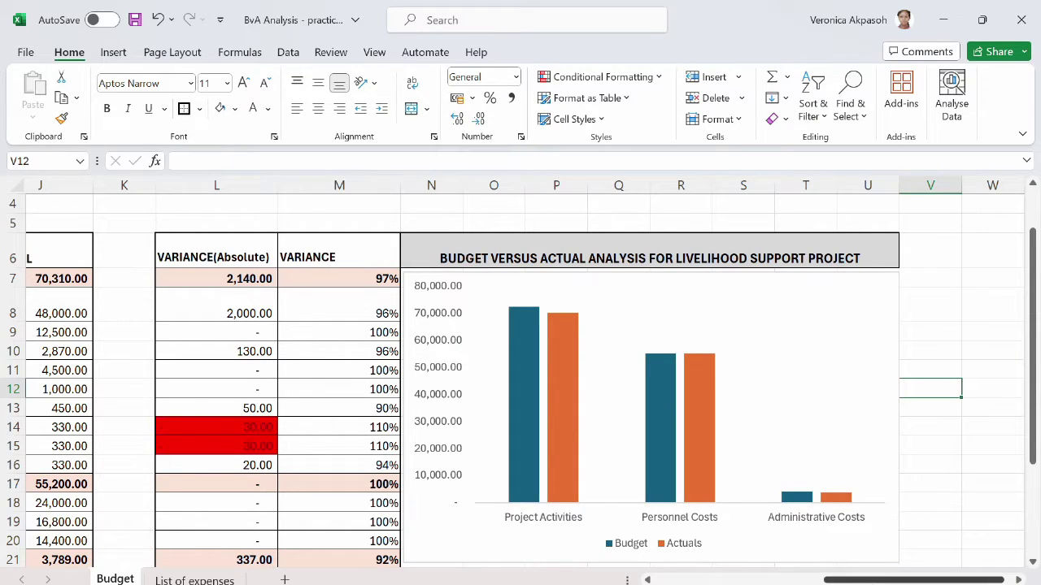
- Review the Total cost (USD) and ACTUAL columns of the financial budget against the finished chart
{"action": "left_click_drag", "start_coordinate": [865, 580], "coordinate": [697, 580]}
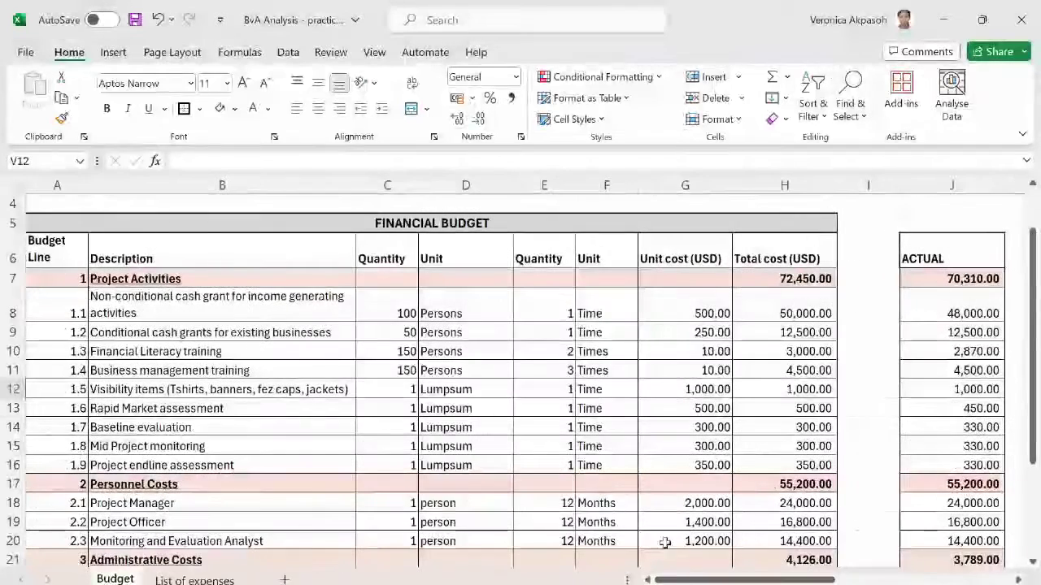
{"action": "left_click", "coordinate": [937, 186]}
{"action": "left_click", "coordinate": [778, 178]}
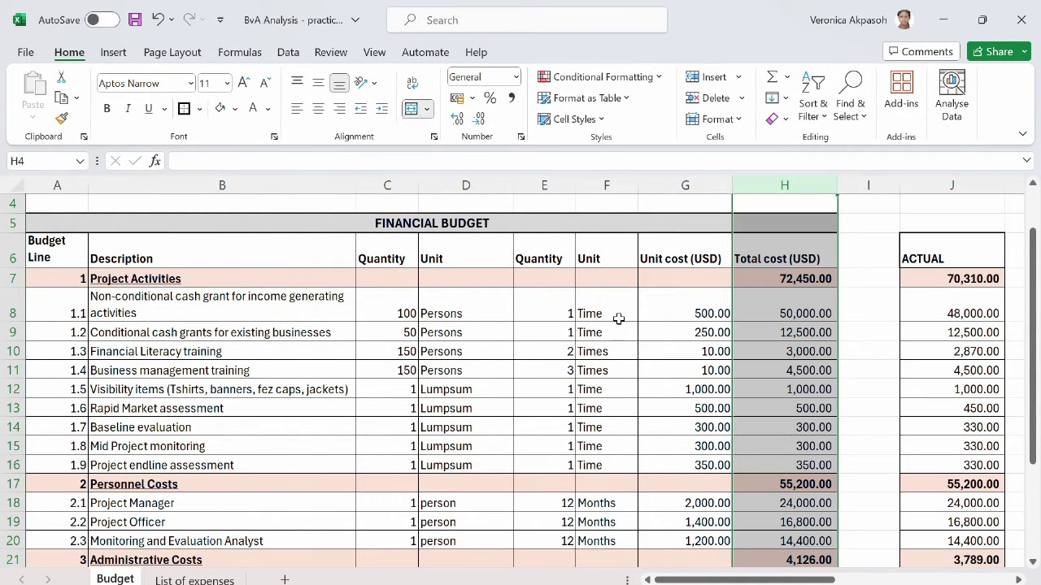
{"action": "scroll", "coordinate": [628, 400], "scroll_direction": "up", "scroll_amount": 1}
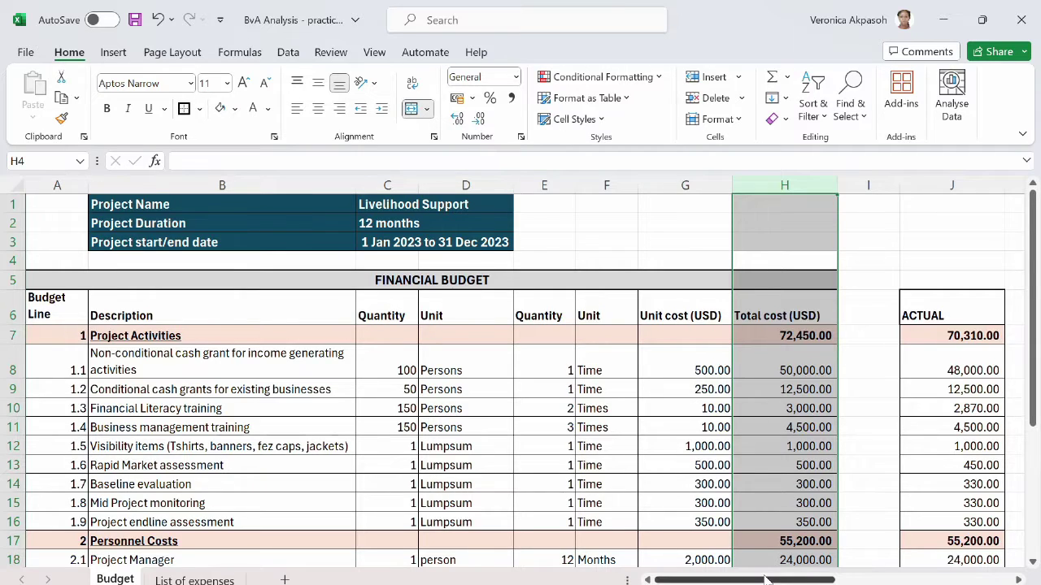
{"action": "left_click_drag", "start_coordinate": [765, 580], "coordinate": [935, 580]}
{"action": "scroll", "coordinate": [835, 471], "scroll_direction": "down", "scroll_amount": 2}
{"action": "scroll", "coordinate": [835, 470], "scroll_direction": "up", "scroll_amount": 3}
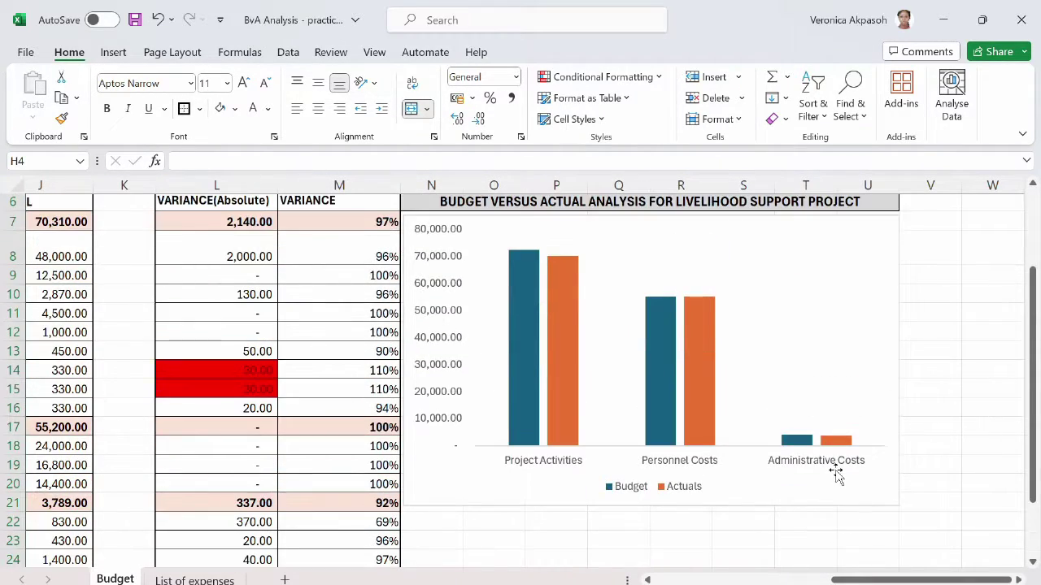